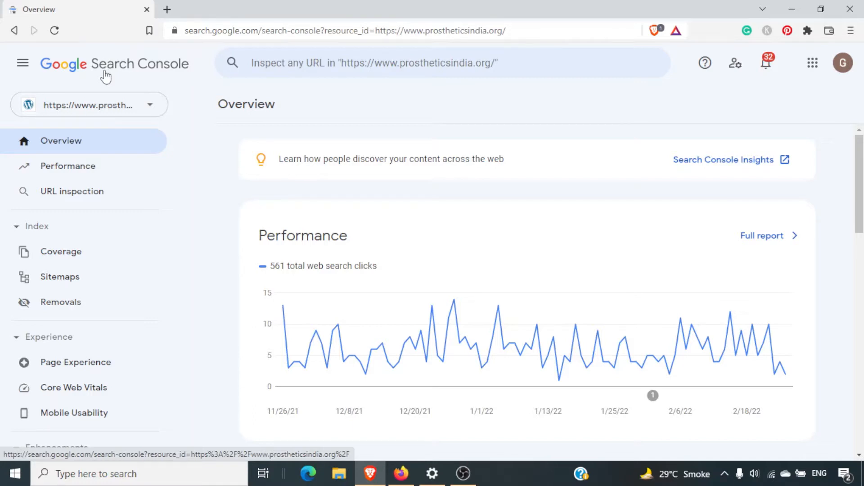
Look over the Performance and Coverage reports of the current property and return to its overview.
click(89, 167)
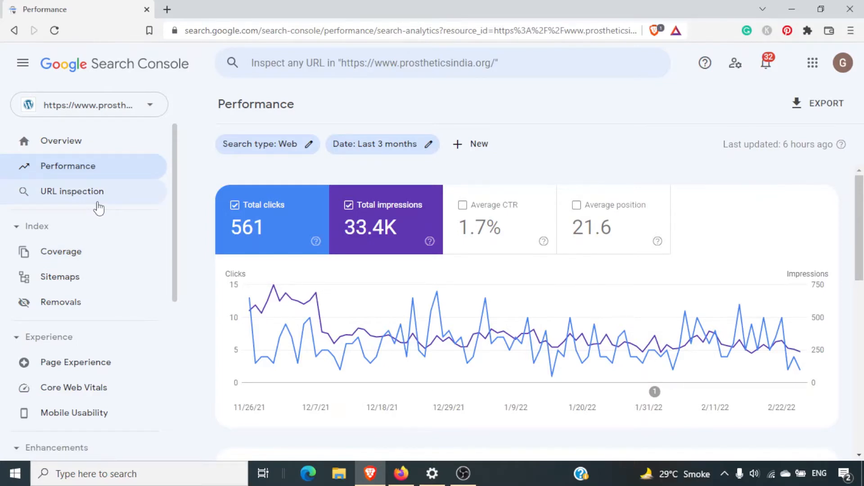
click(98, 259)
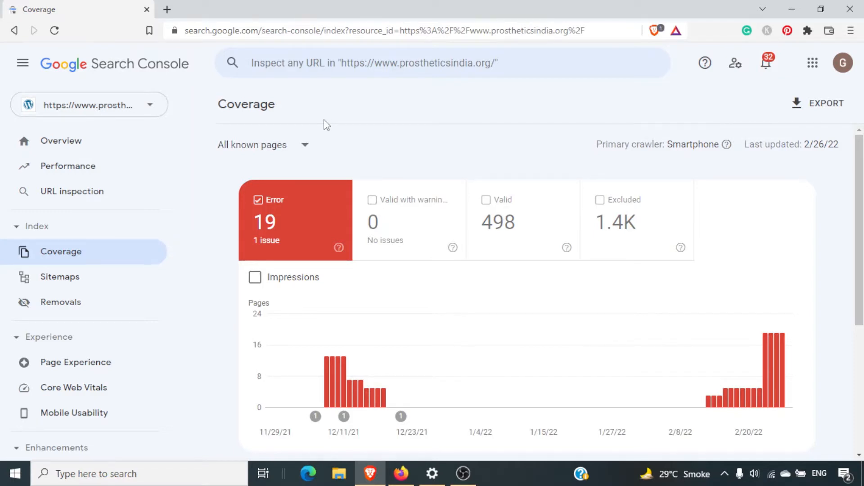
click(70, 141)
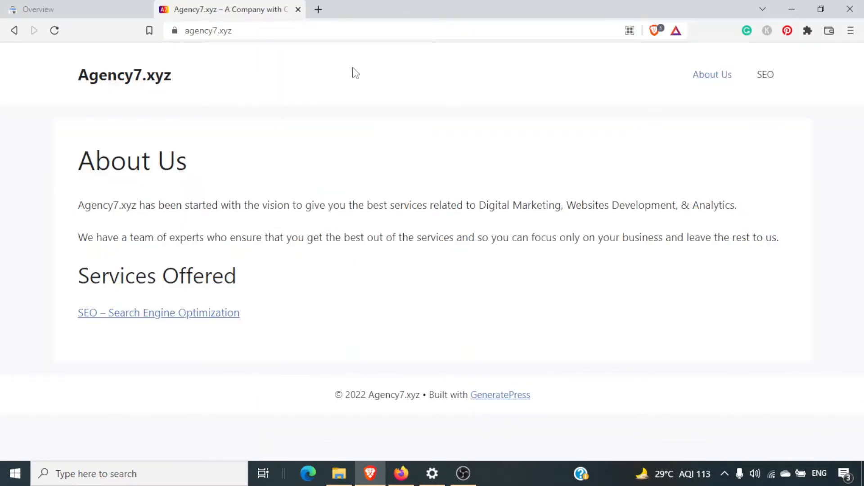
double_click(252, 31)
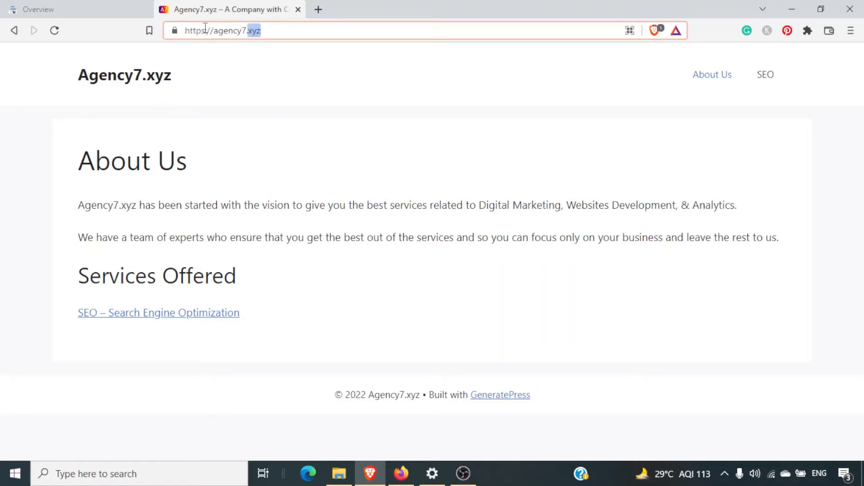
triple_click(223, 31)
key(ctrl+c)
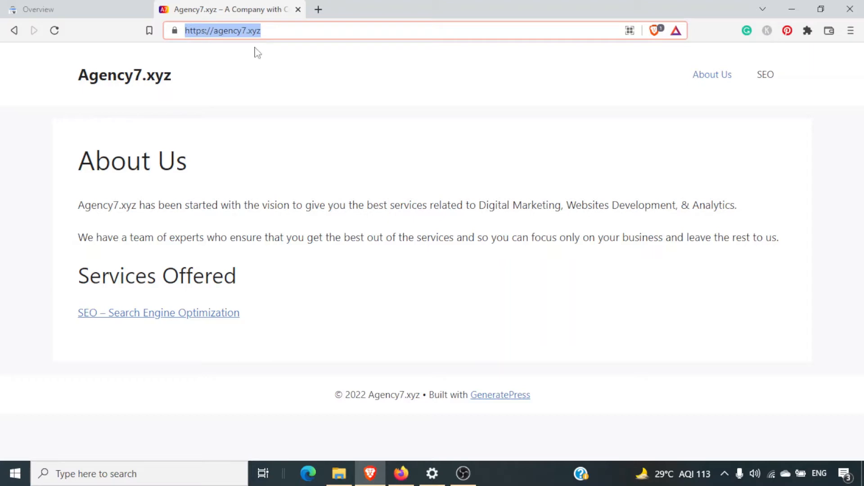
Return to Search Console and start adding a new property.
click(122, 5)
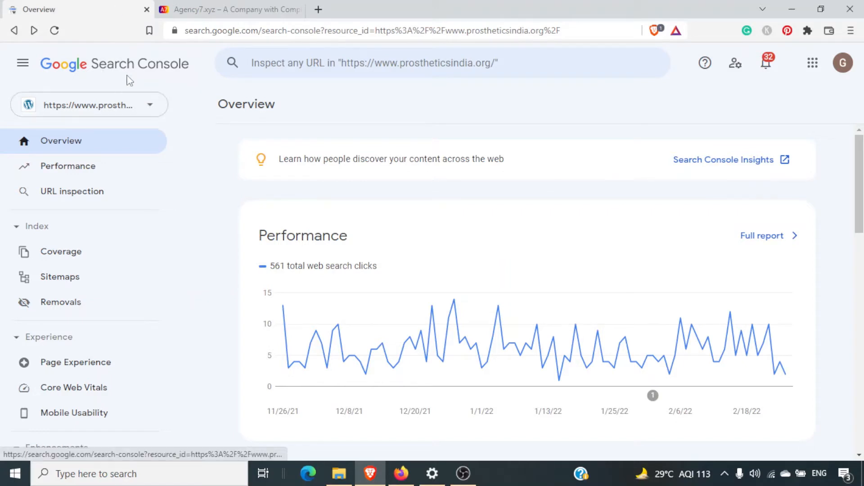
click(142, 114)
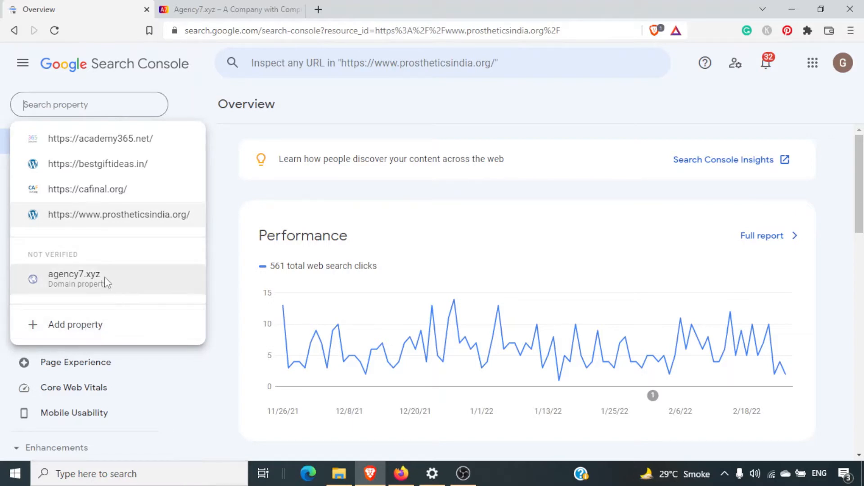
click(96, 329)
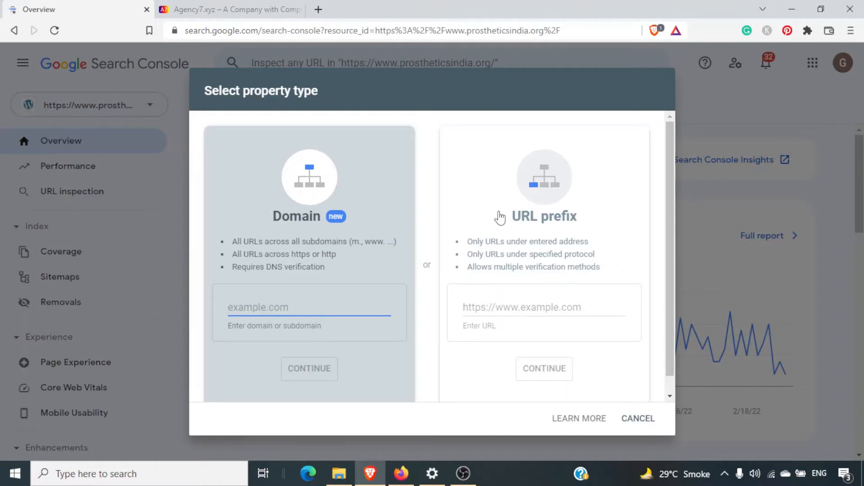
click(230, 9)
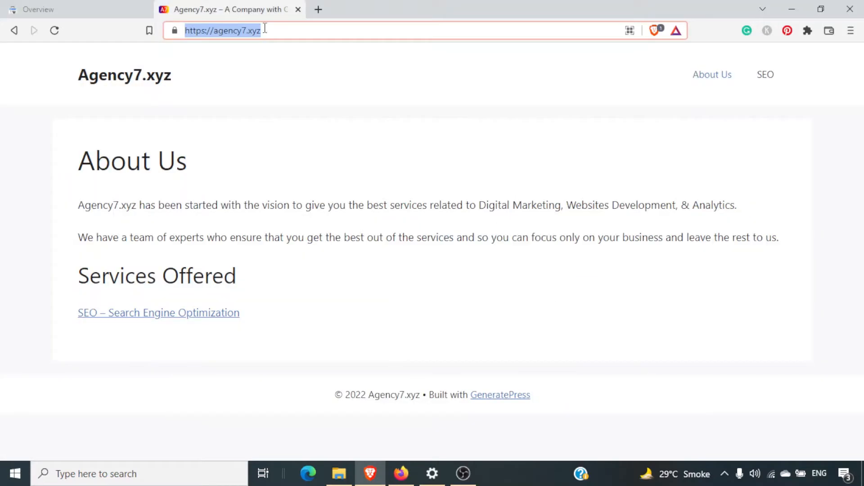
click(101, 9)
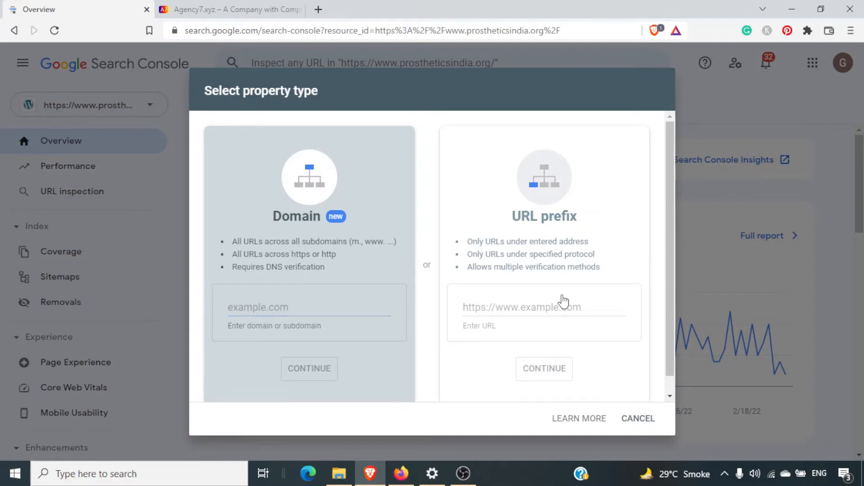
click(535, 314)
key(ctrl+v)
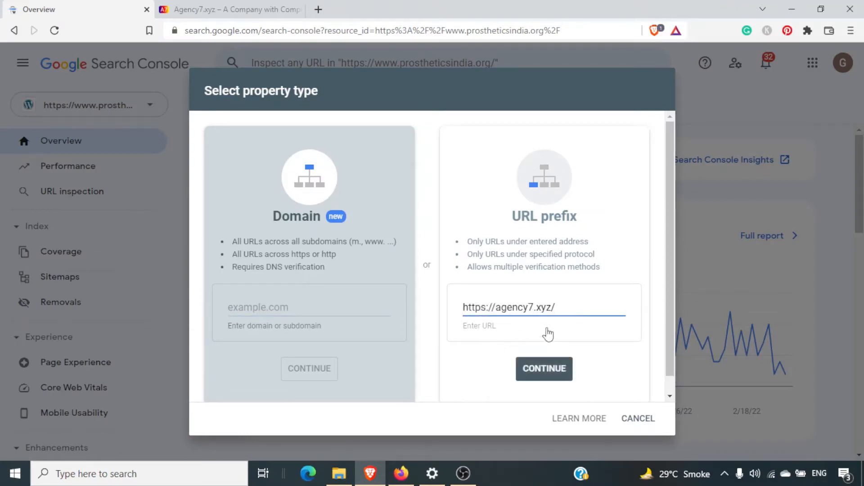
key(BackSpace)
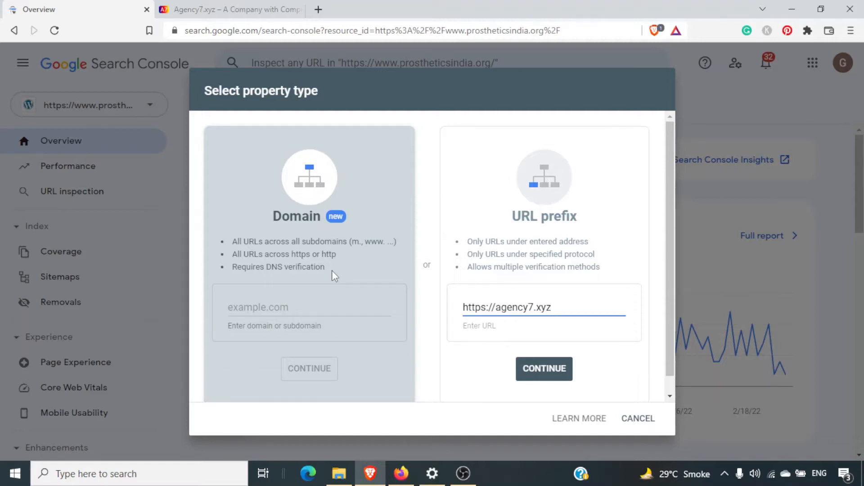
Enter agency7.xyz as a Domain property, without protocol or trailing slash, and continue to ownership verification.
click(316, 311)
key(ctrl+v)
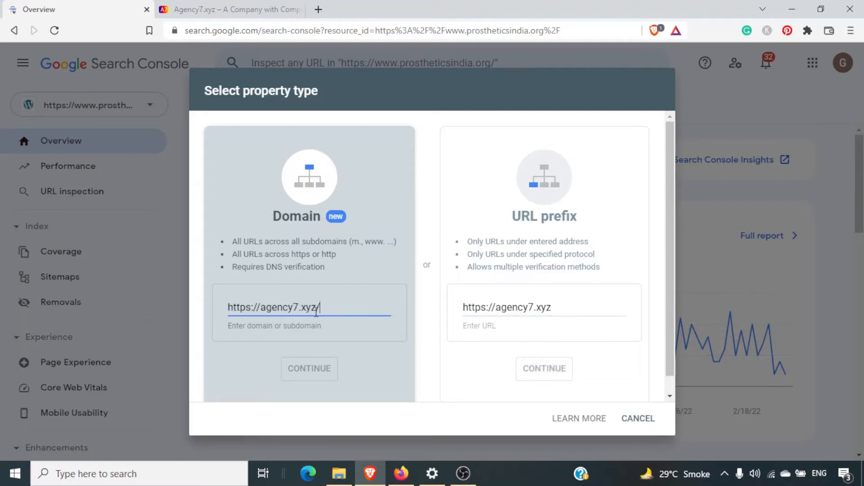
key(Home)
key(ctrl+Right)
key(ctrl+Right)
key(End)
key(BackSpace)
click(260, 304)
key(shift+Home)
key(BackSpace)
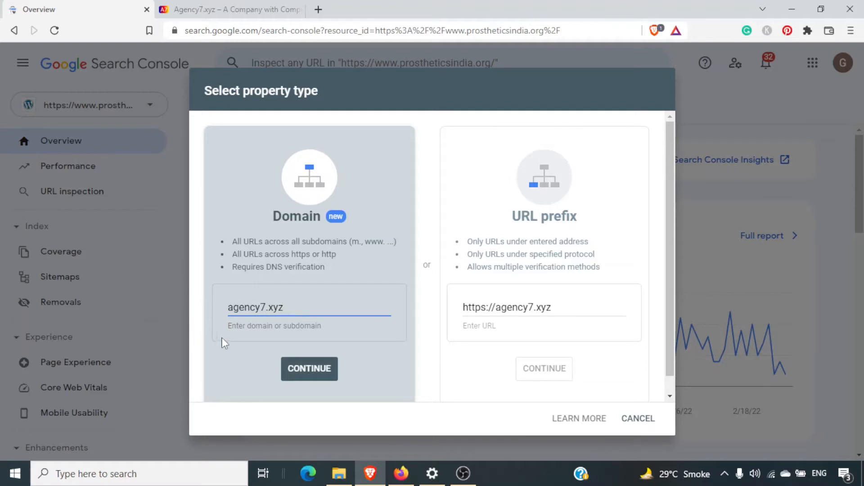
click(310, 380)
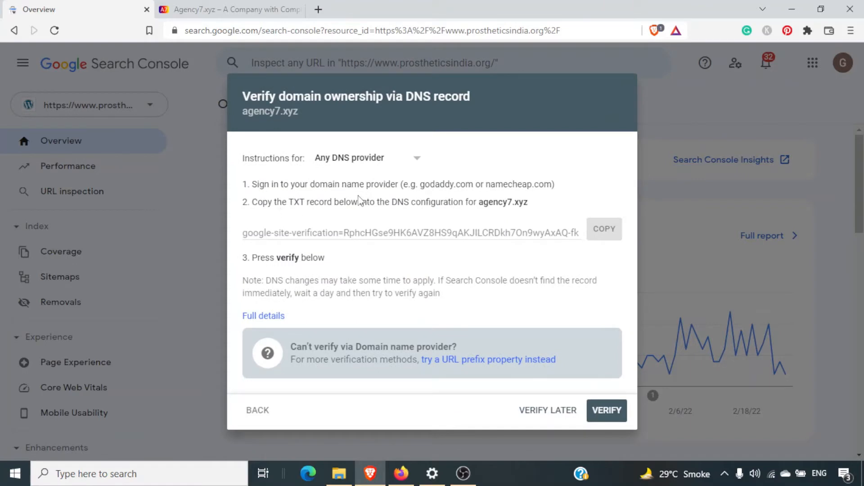
Read the DNS verification instructions for the domain and copy the TXT record.
triple_click(356, 188)
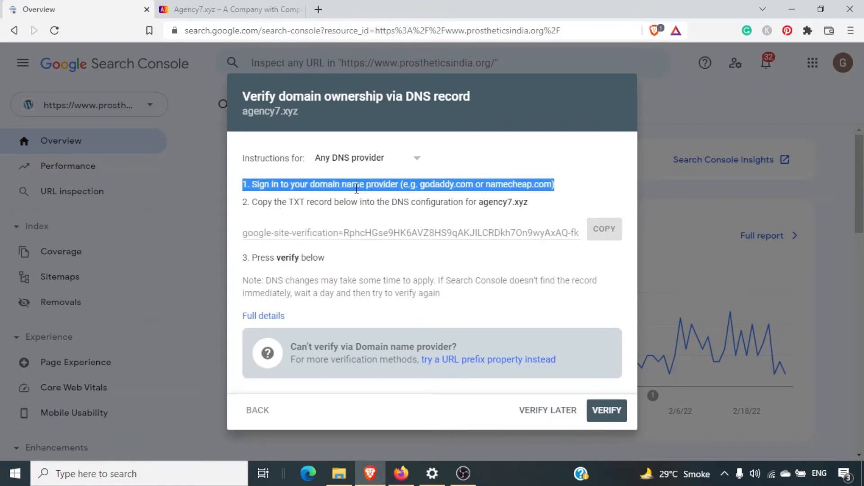
triple_click(359, 201)
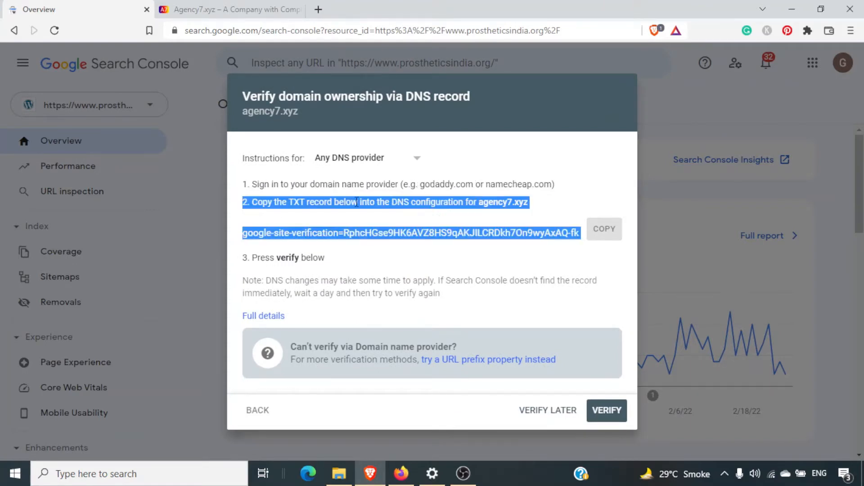
click(462, 238)
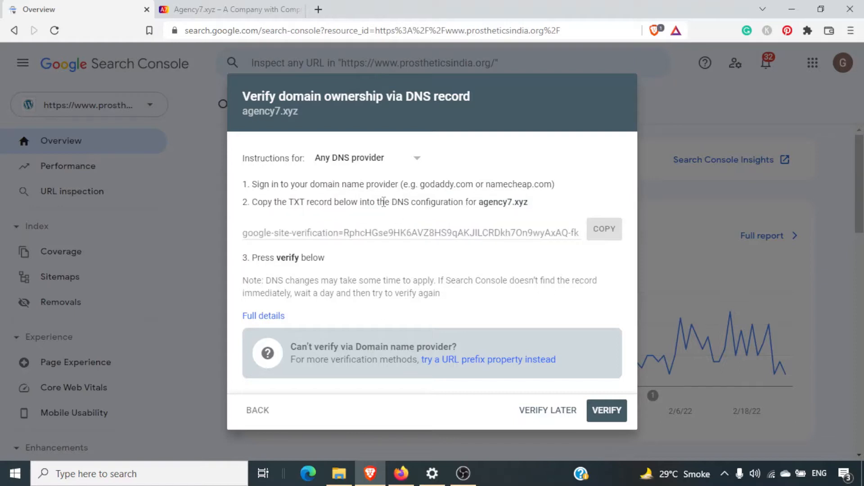
click(613, 234)
click(465, 362)
click(540, 309)
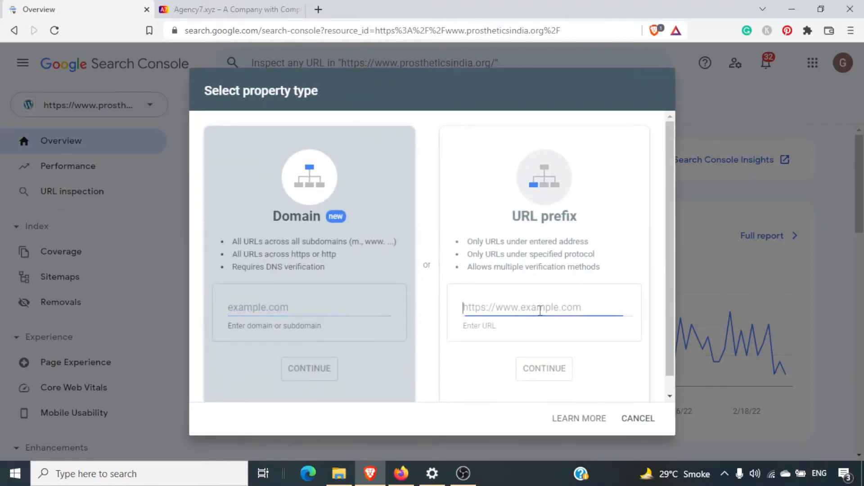
key(ctrl+v)
key(ctrl+z)
key(ctrl+Tab)
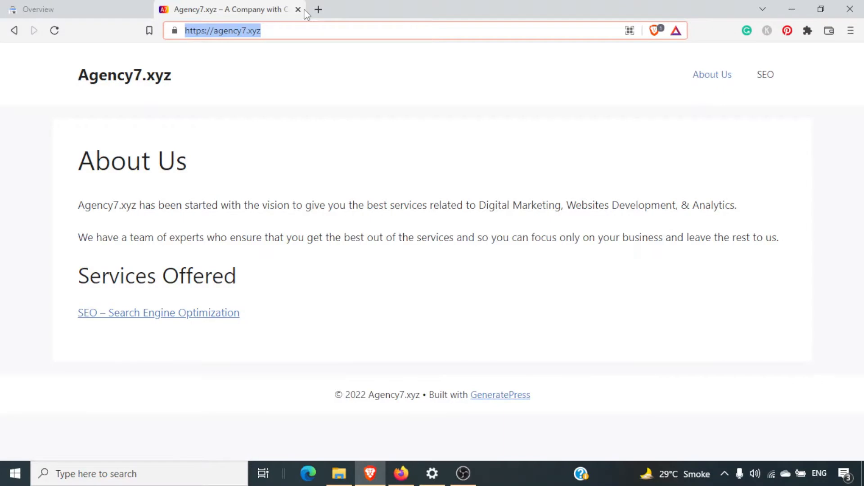
key(ctrl+Tab)
key(ctrl+v)
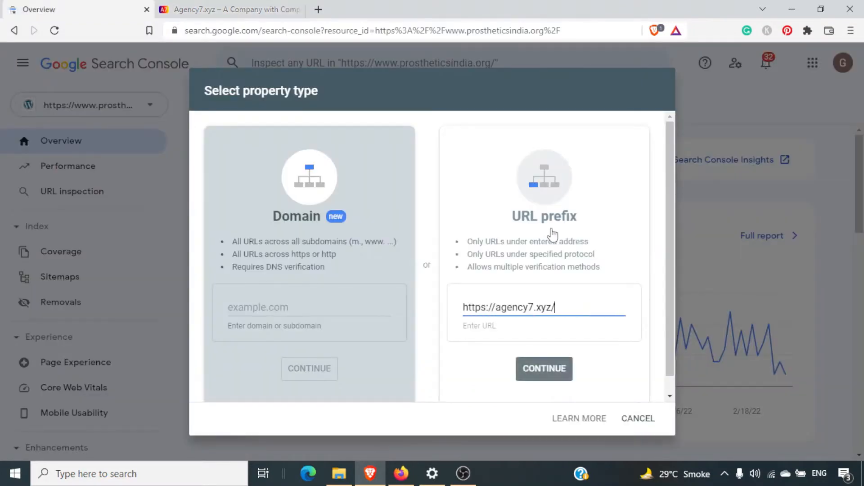
click(562, 369)
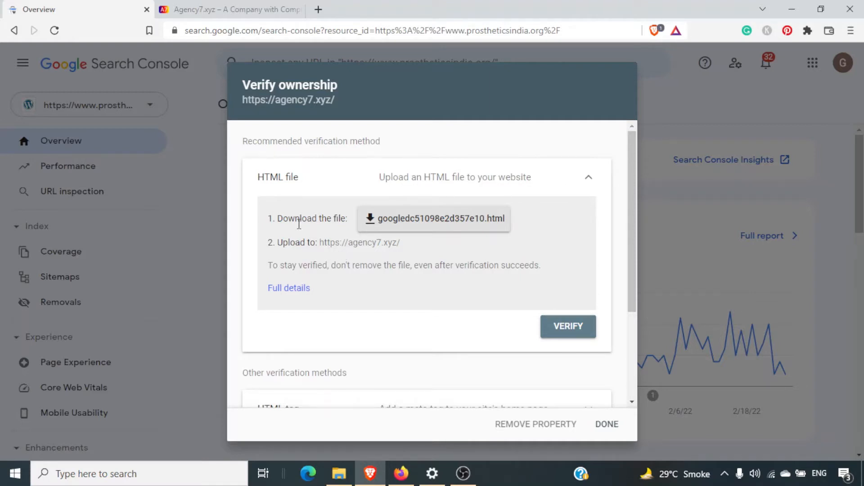
Examine the available ownership verification methods, including the Google Analytics requirements, and collapse their details.
scroll(419, 310, down, 3)
scroll(420, 311, up, 3)
click(573, 179)
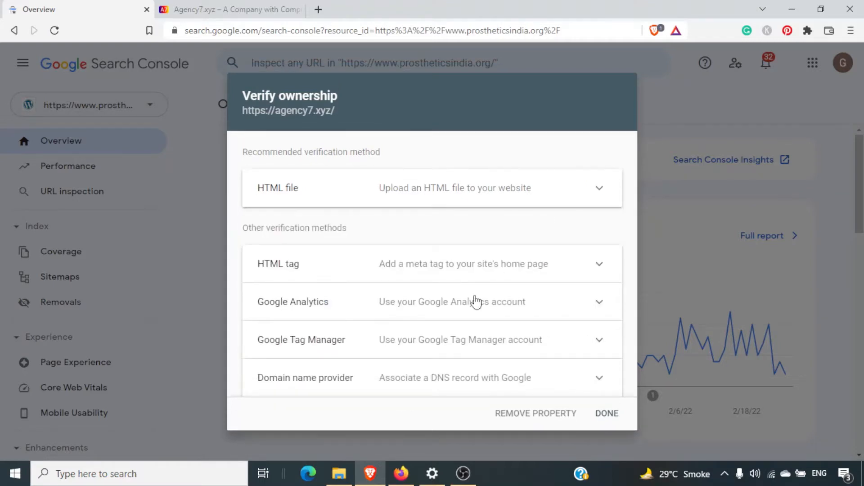
click(415, 315)
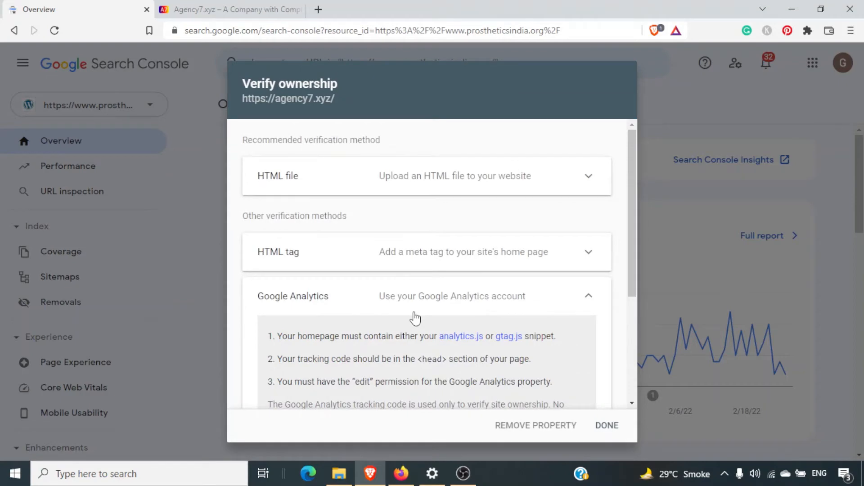
scroll(415, 318, down, 4)
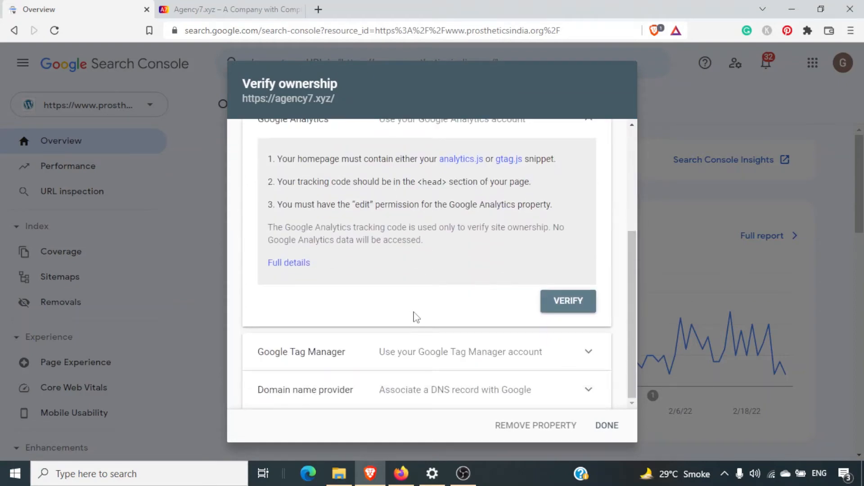
scroll(415, 317, up, 1)
scroll(415, 317, up, 4)
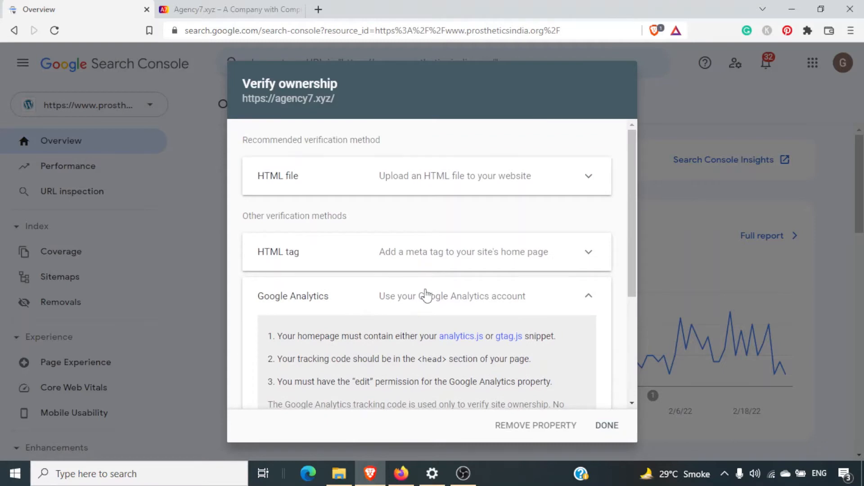
click(426, 296)
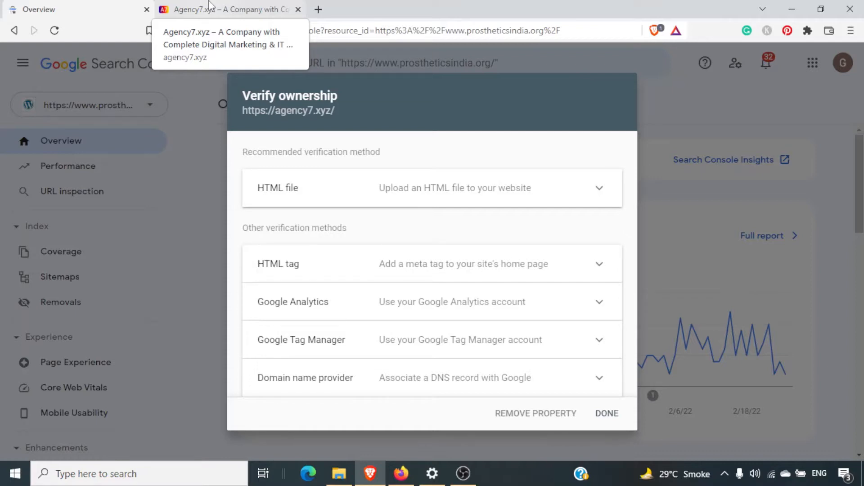
click(209, 6)
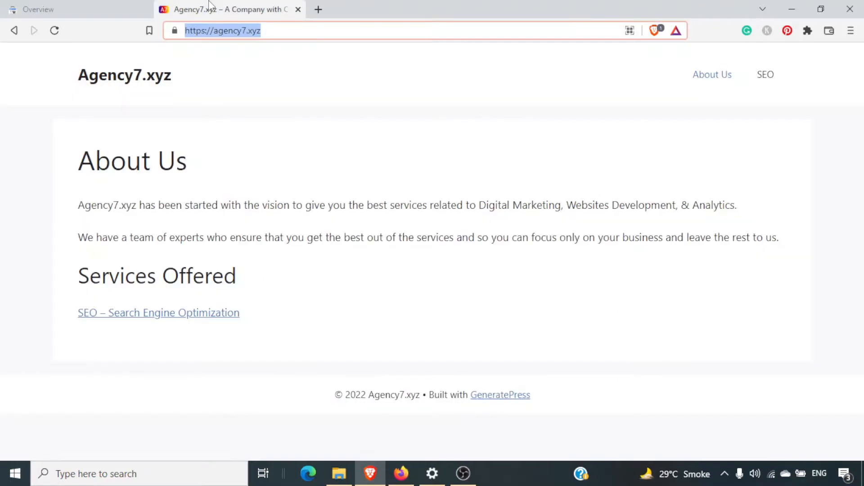
click(310, 30)
text(/wp-admi)
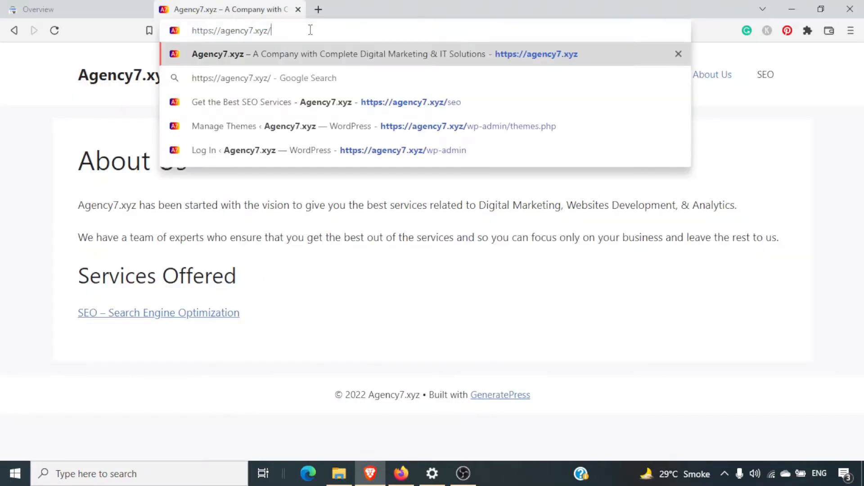
text(n)
key(Return)
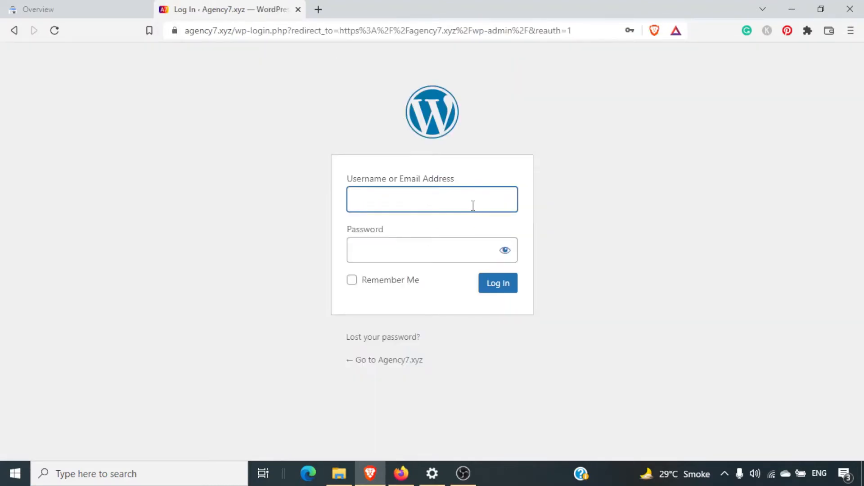
Fill in the saved username and password and log in to the WordPress dashboard.
click(473, 206)
click(490, 236)
click(510, 288)
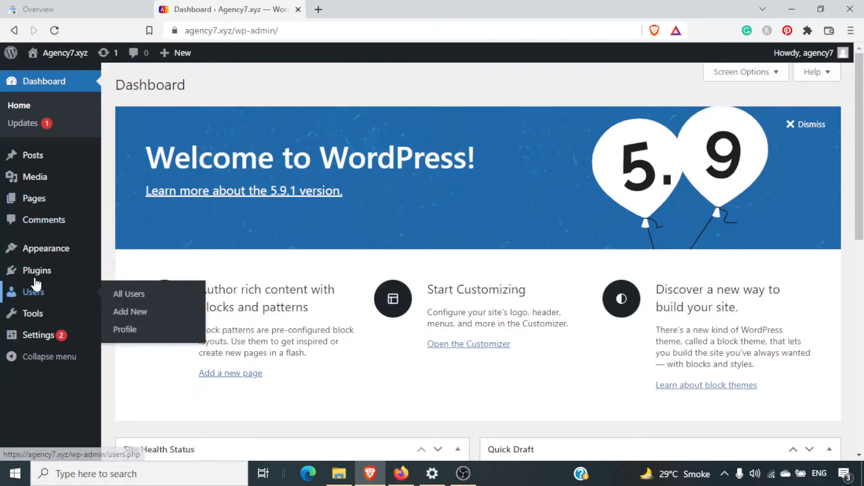
Open the page for adding new plugins and search for "google kit".
mouse_move(40, 276)
click(135, 291)
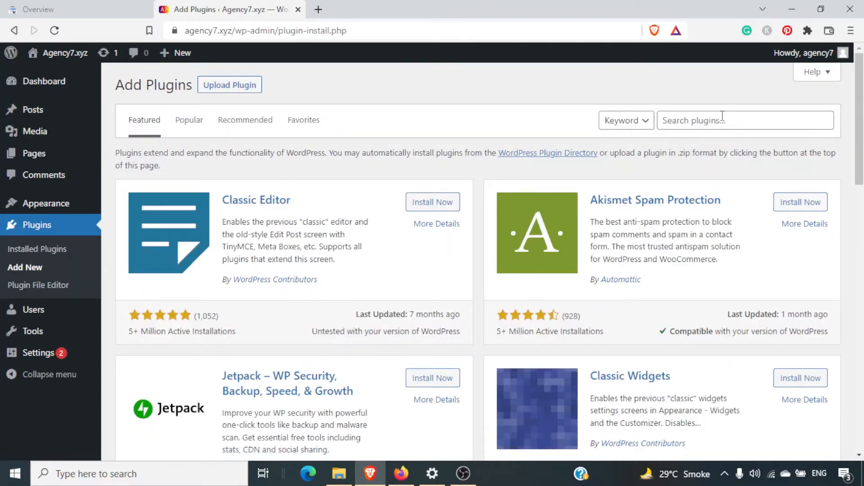
click(723, 117)
text(google)
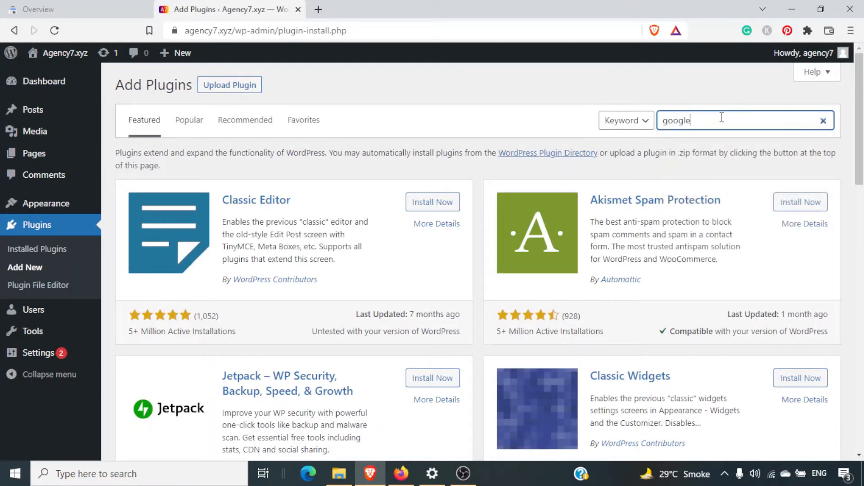
text( git)
key(BackSpace)
key(BackSpace)
key(BackSpace)
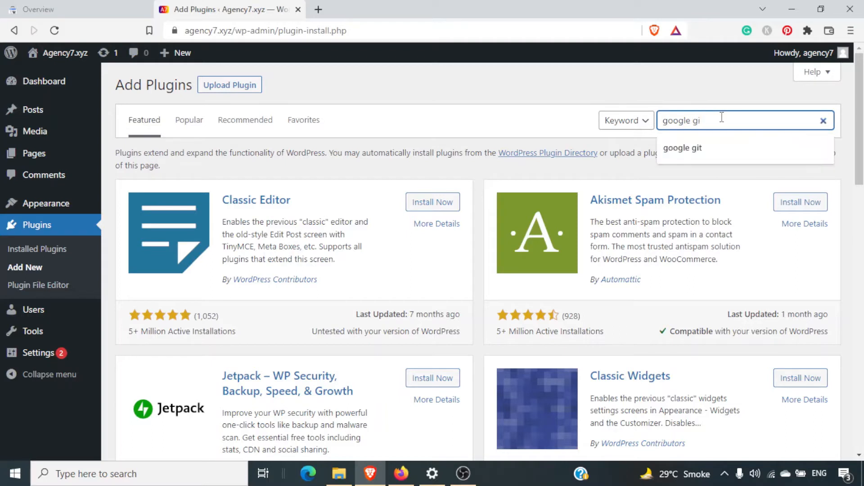
text(kit)
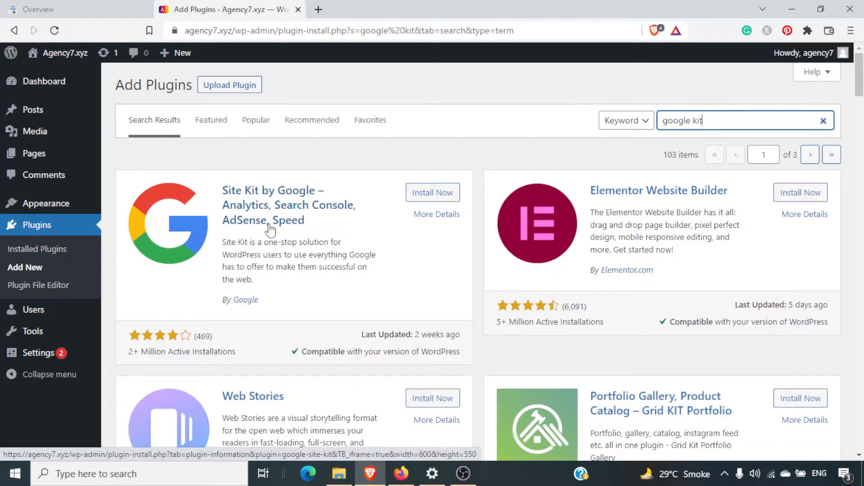
Install and activate the Site Kit by Google plugin.
click(423, 199)
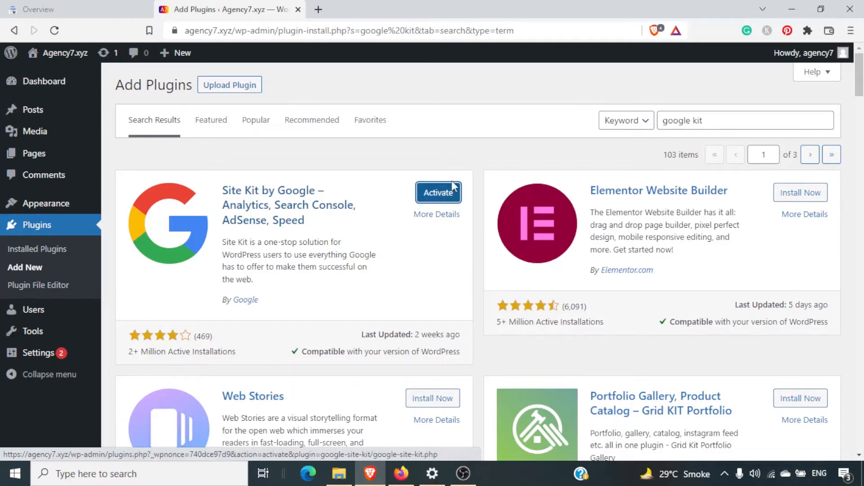
click(443, 193)
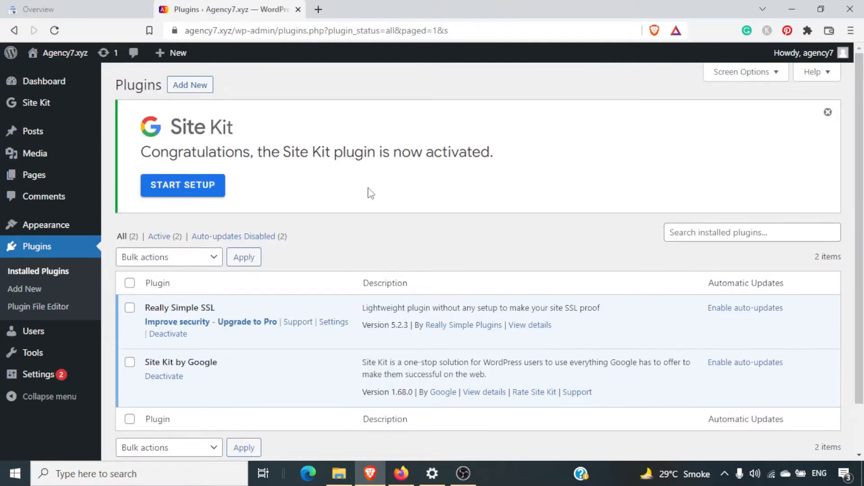
scroll(370, 193, down, 2)
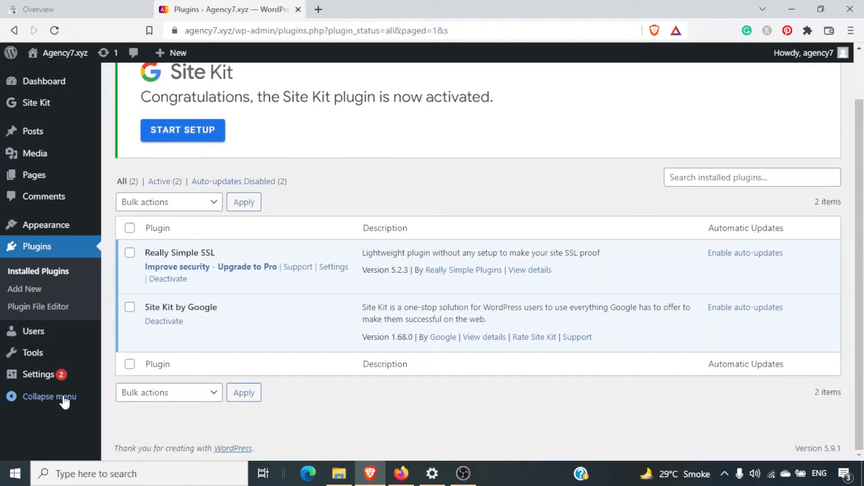
mouse_move(63, 378)
scroll(293, 293, up, 2)
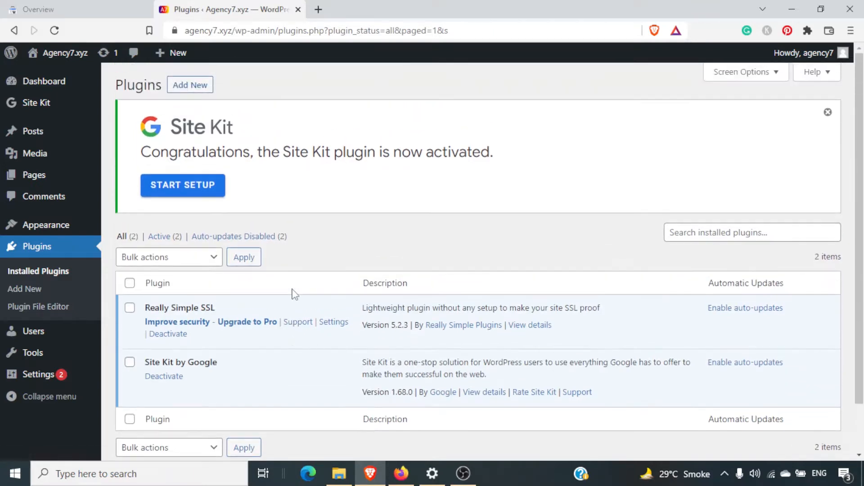
Open the Site Kit setup page, agree to share anonymous usage data, and start signing in with Google.
mouse_move(50, 106)
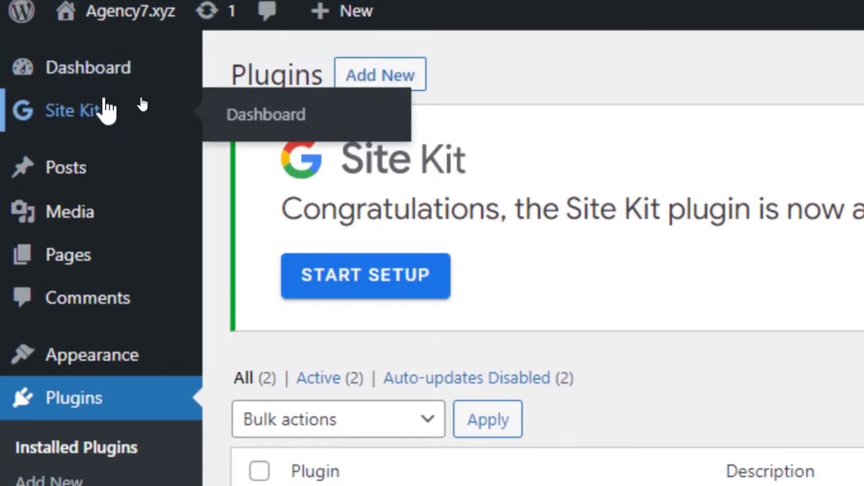
mouse_move(45, 96)
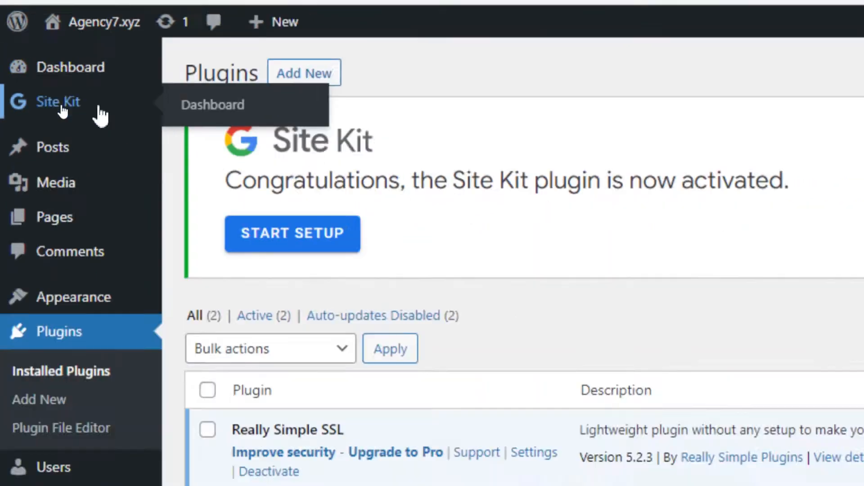
click(62, 110)
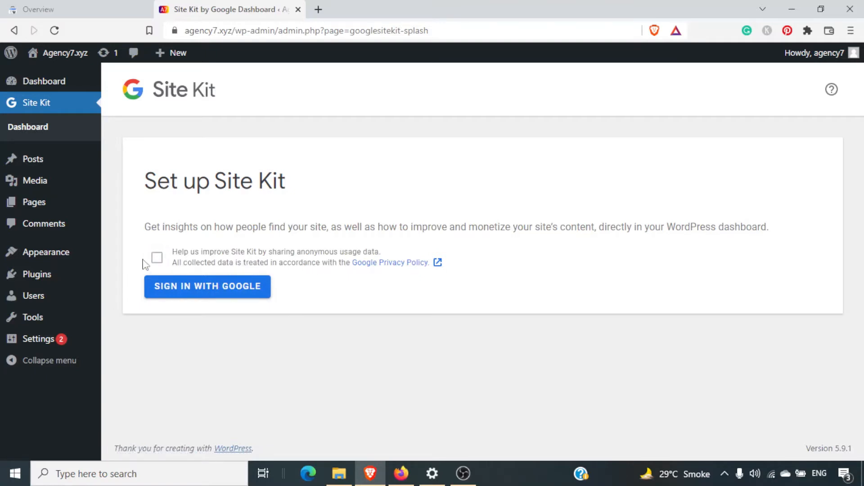
click(157, 258)
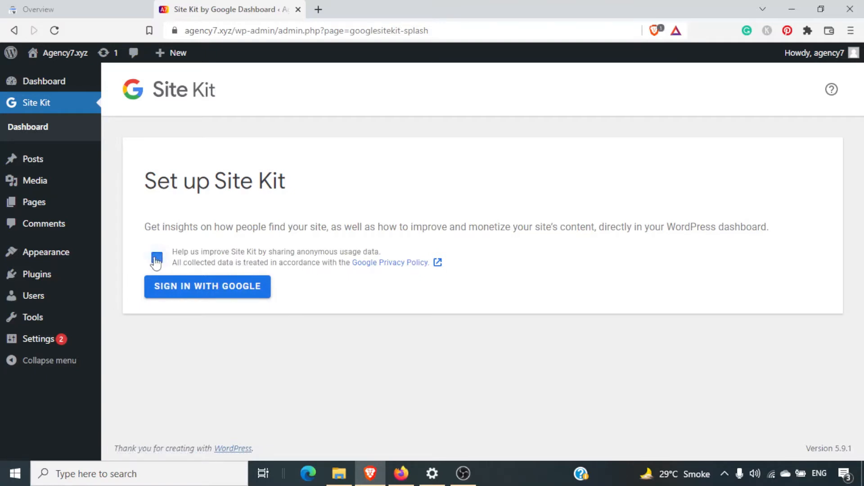
click(212, 292)
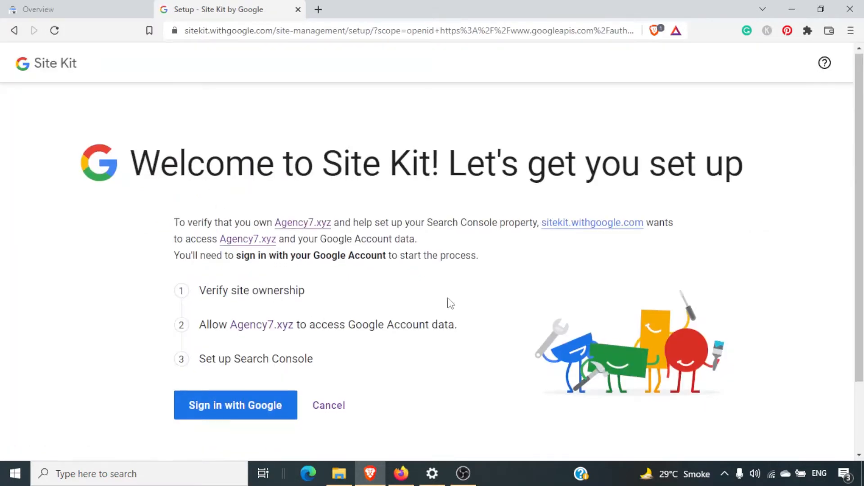
Sign in with the existing Google account and grant Site Kit the additional access it requests.
scroll(451, 304, down, 1)
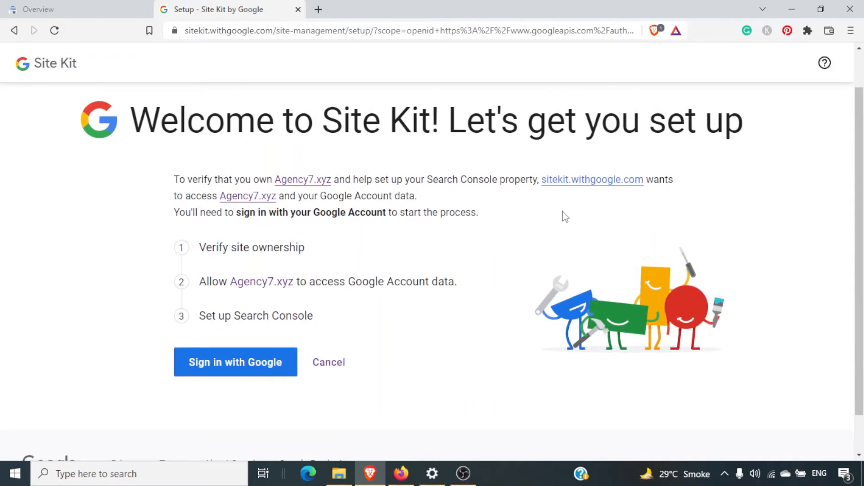
scroll(446, 280, down, 1)
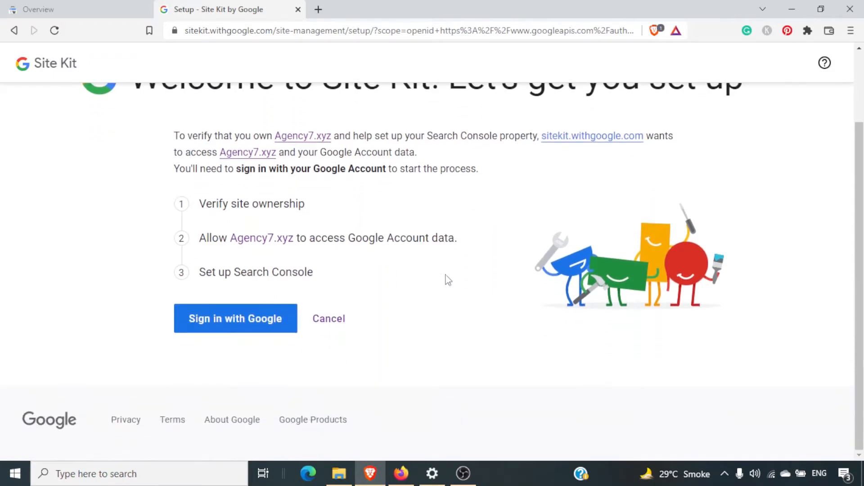
click(209, 321)
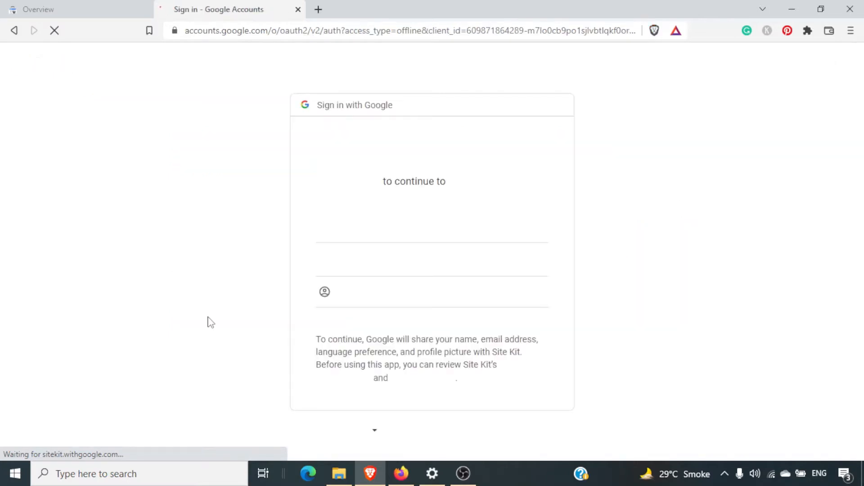
click(435, 242)
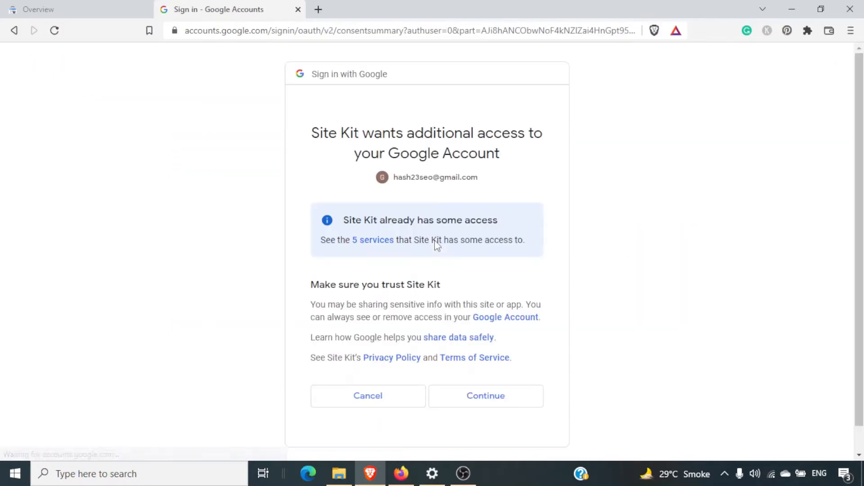
scroll(540, 355, down, 1)
click(495, 376)
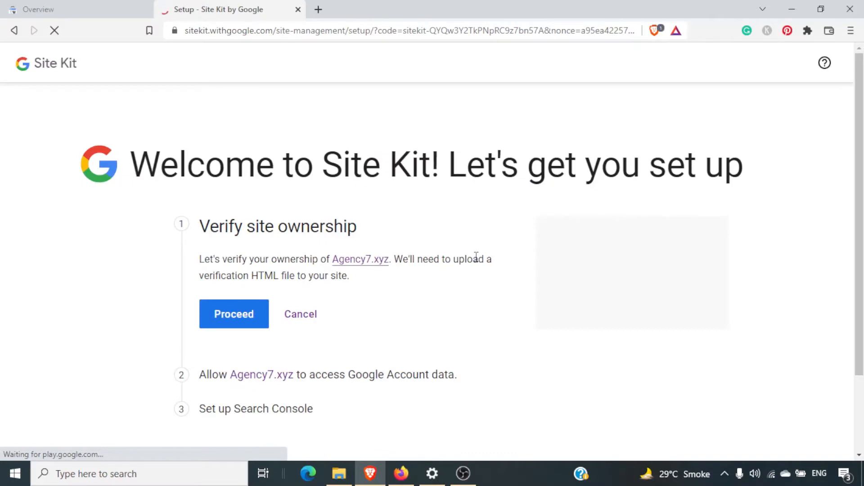
Verify site ownership of Agency7.xyz and allow it to access Google Account data, finishing on the Site Kit dashboard.
scroll(476, 256, down, 2)
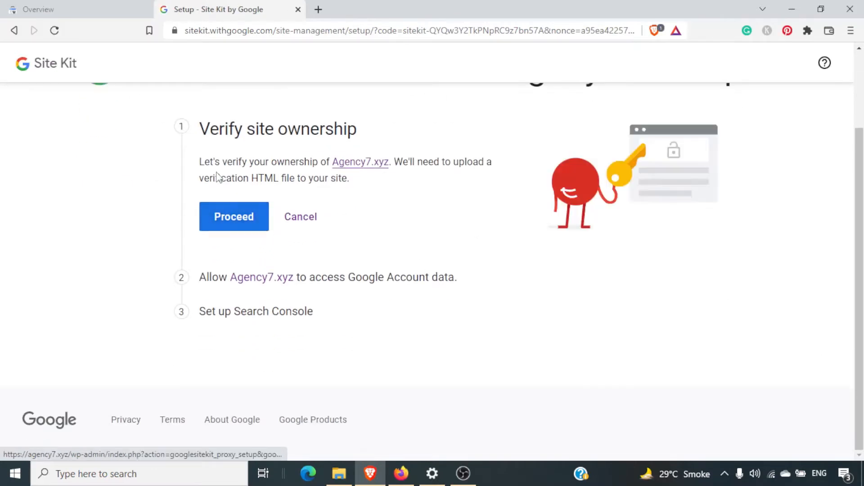
click(249, 216)
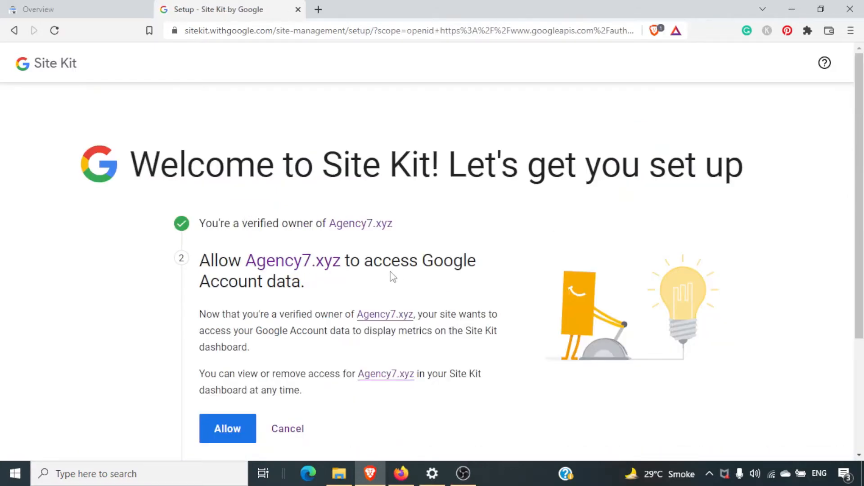
scroll(393, 277, down, 3)
scroll(392, 277, up, 3)
scroll(393, 277, down, 2)
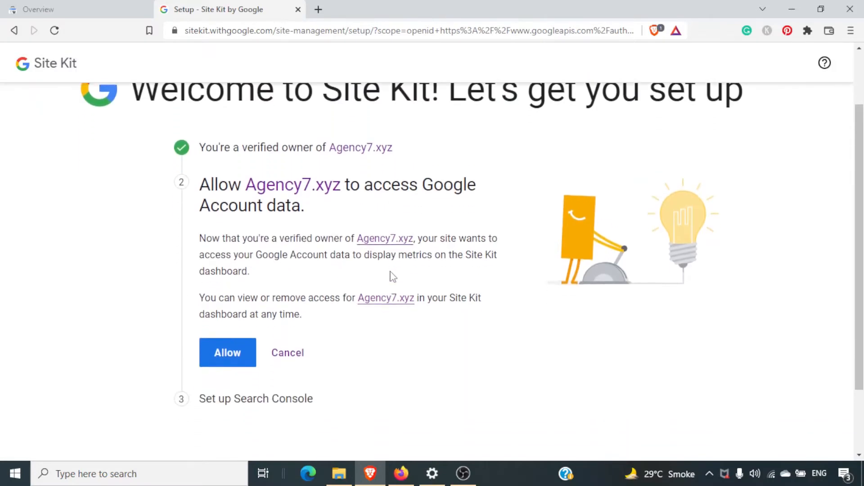
scroll(275, 276, down, 2)
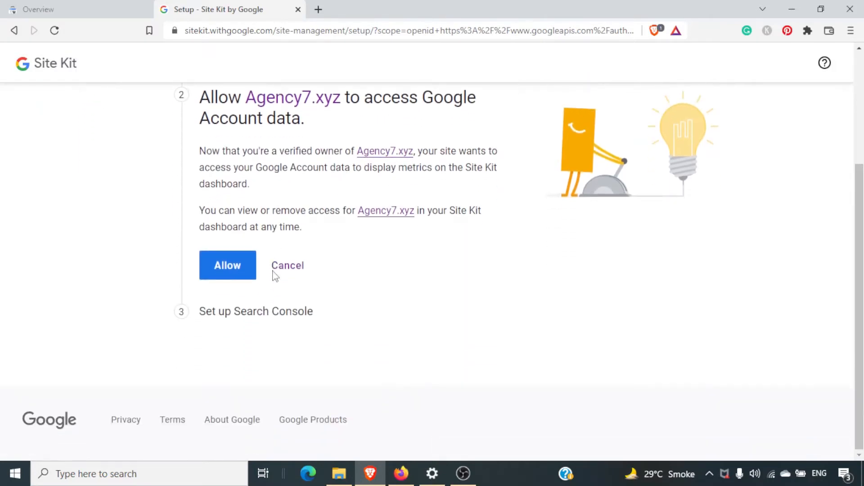
scroll(272, 276, up, 3)
scroll(274, 271, down, 2)
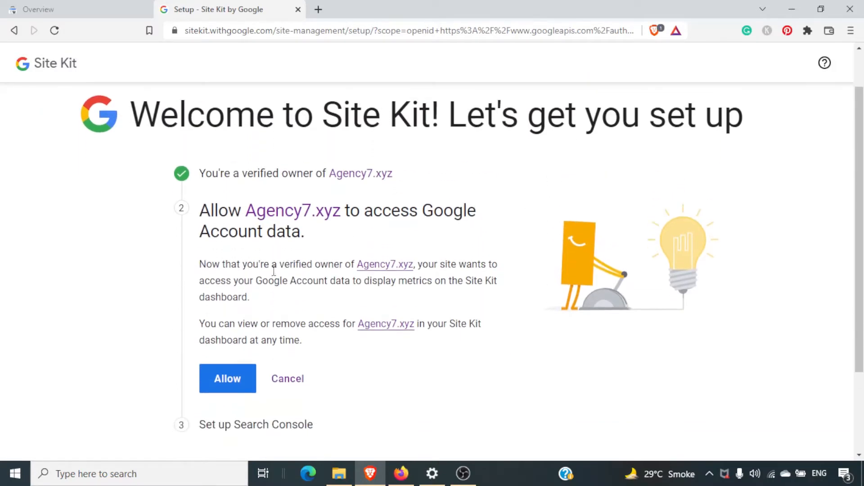
click(226, 288)
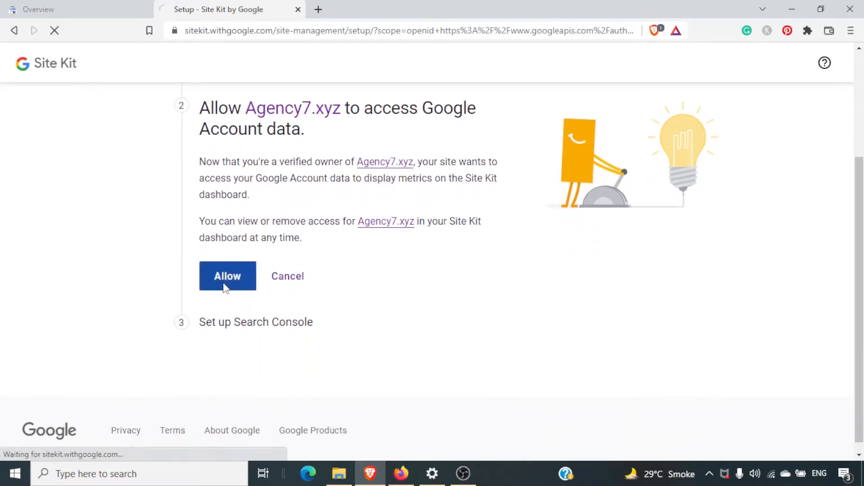
scroll(272, 321, down, 3)
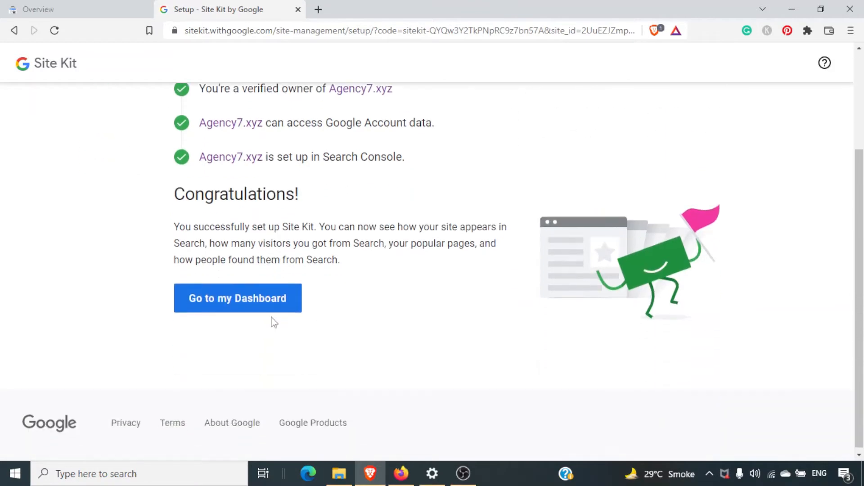
click(234, 297)
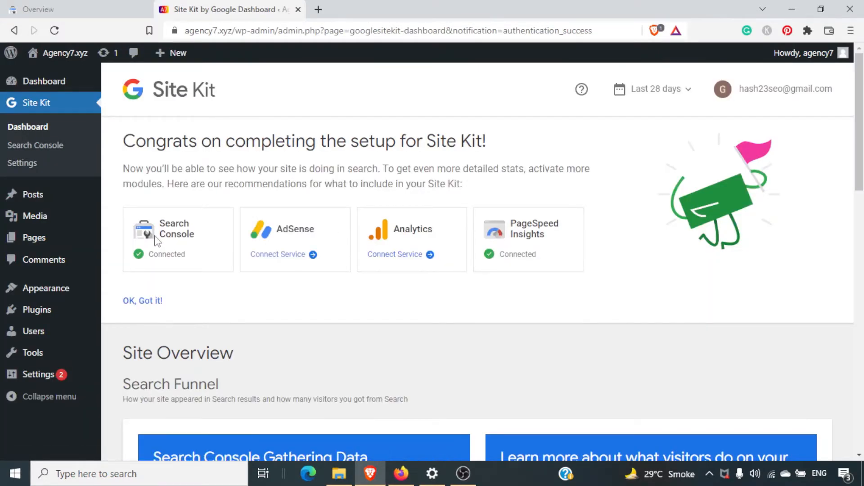
click(60, 6)
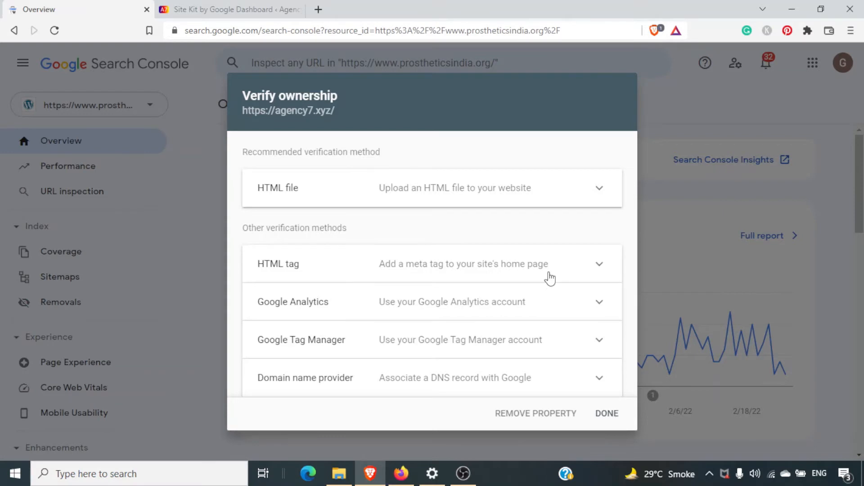
click(612, 417)
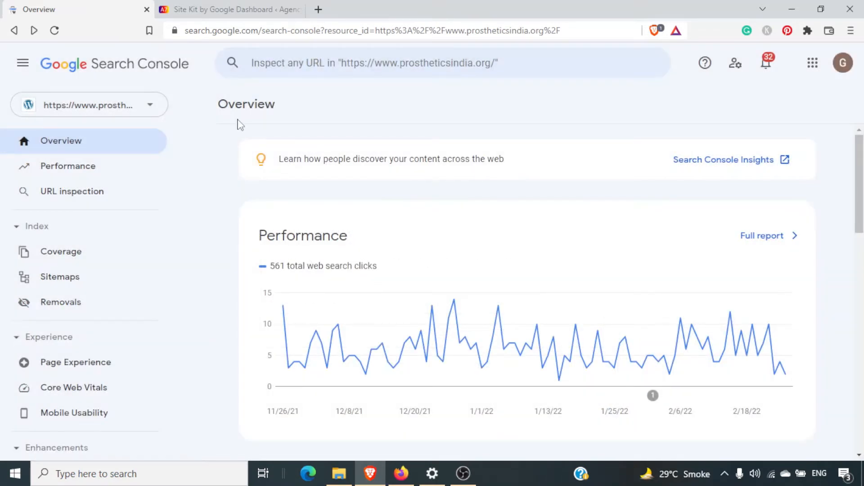
click(141, 103)
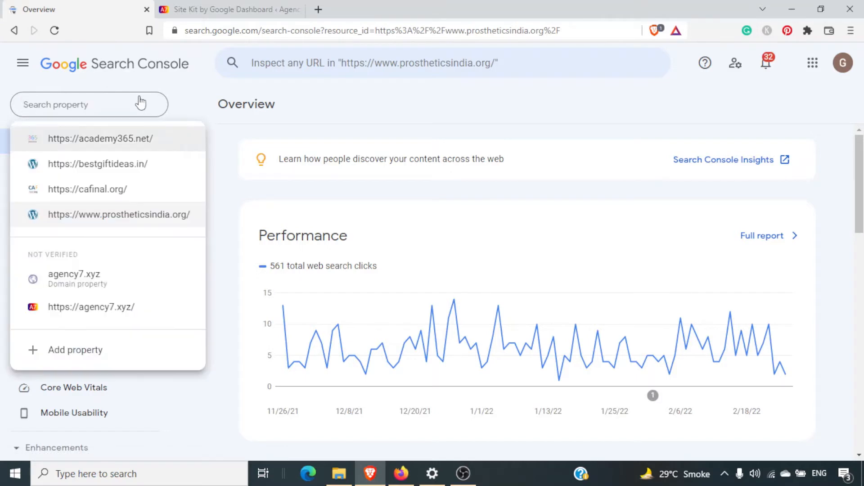
click(122, 308)
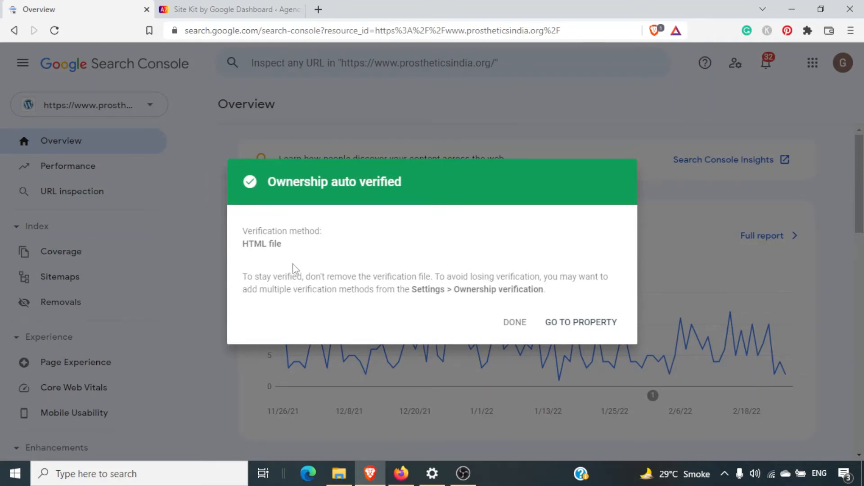
double_click(322, 179)
triple_click(323, 179)
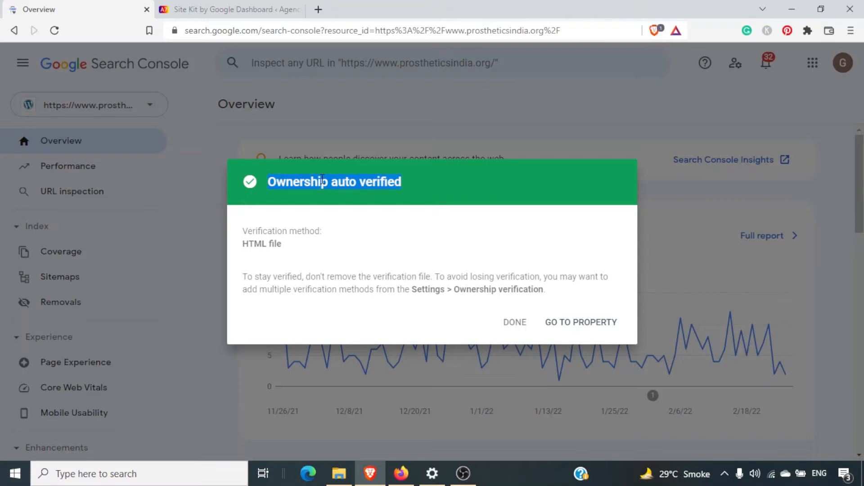
click(232, 5)
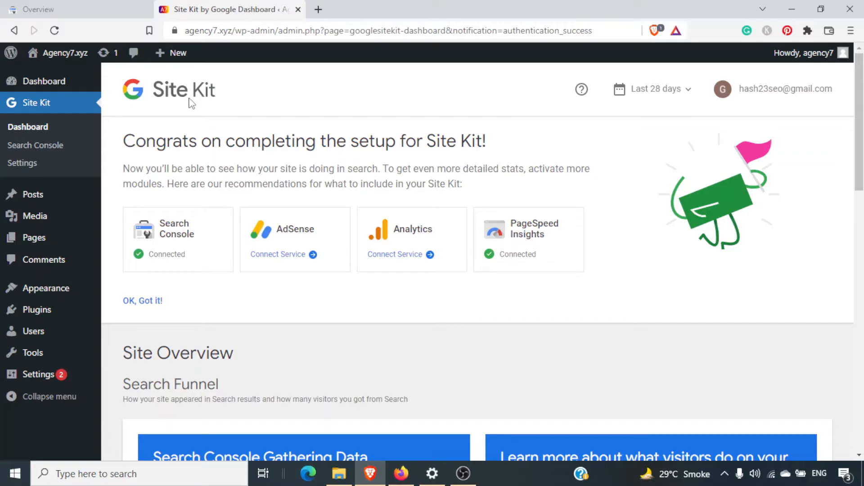
click(98, 6)
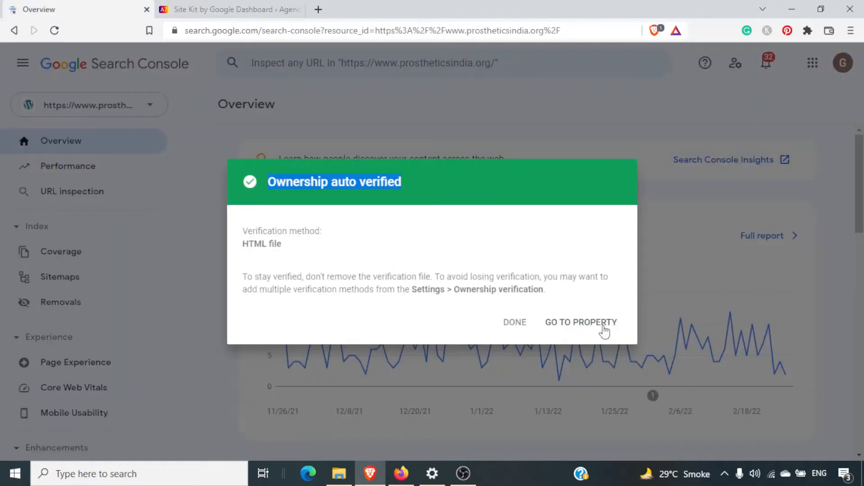
click(570, 316)
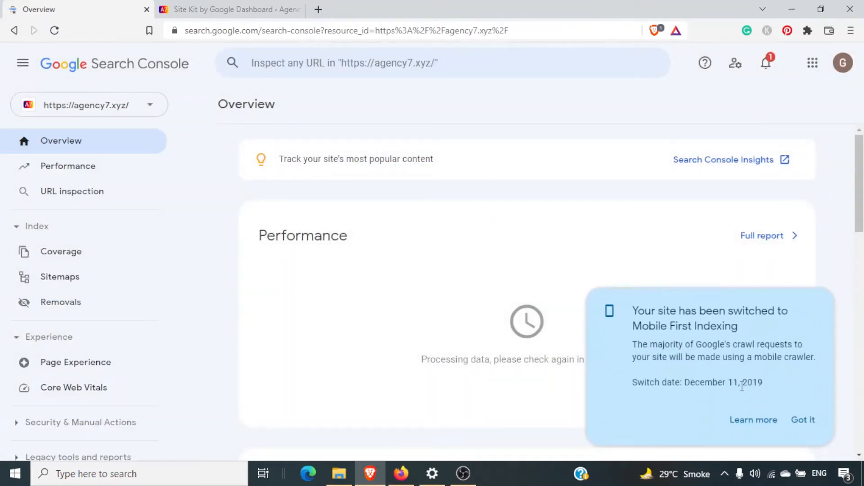
click(809, 421)
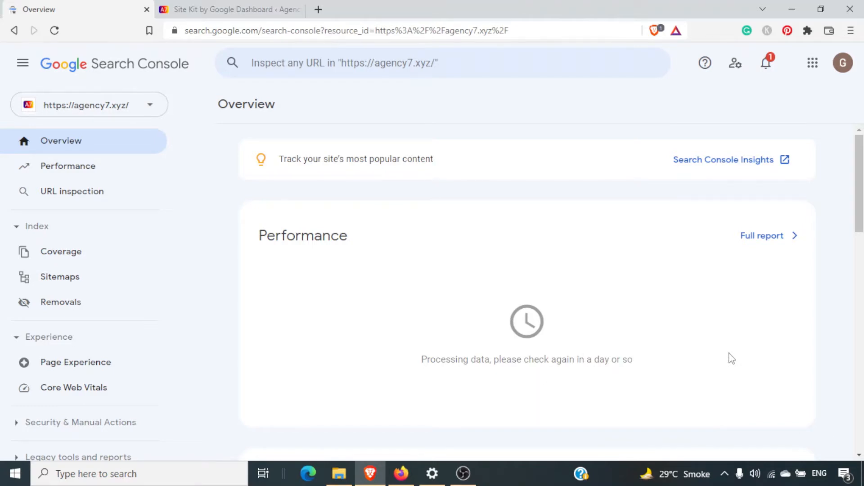
Examine the property's Overview page, especially the Performance section, and compare it with the Site Kit dashboard.
scroll(732, 358, down, 5)
scroll(729, 357, up, 4)
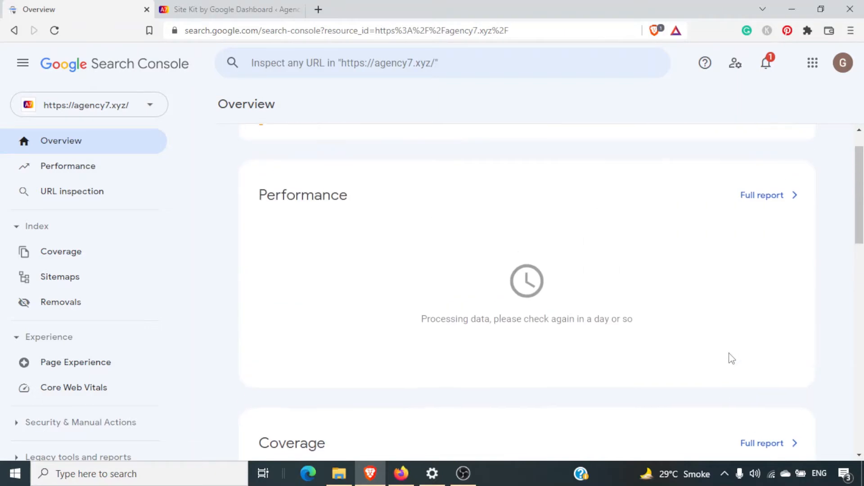
triple_click(589, 323)
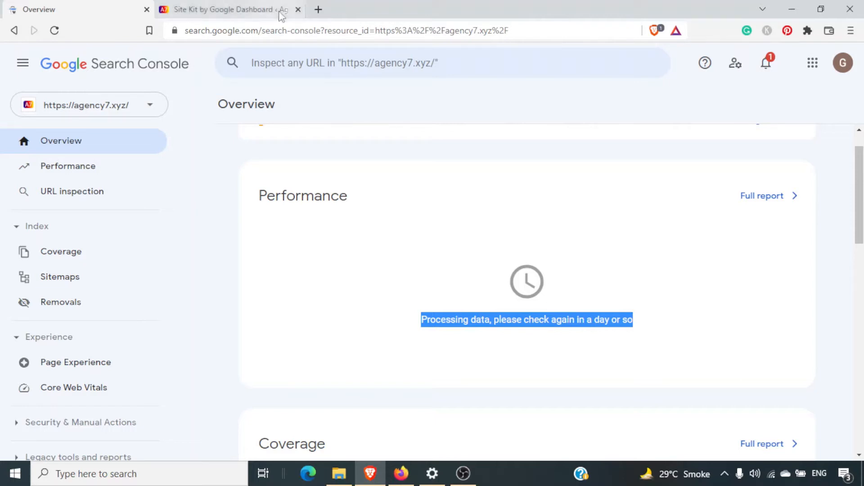
click(233, 6)
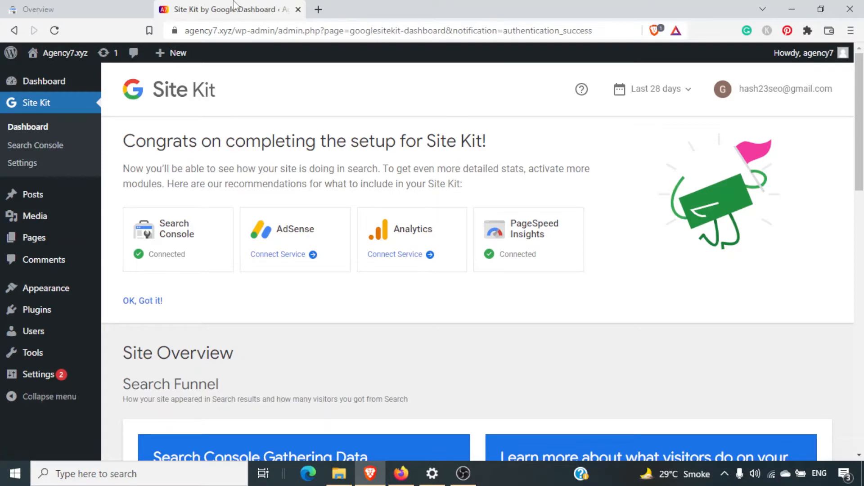
click(82, 5)
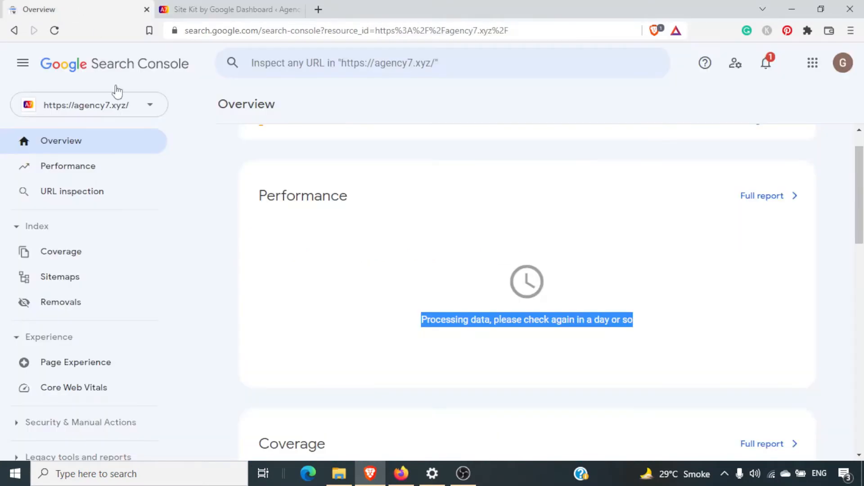
click(122, 111)
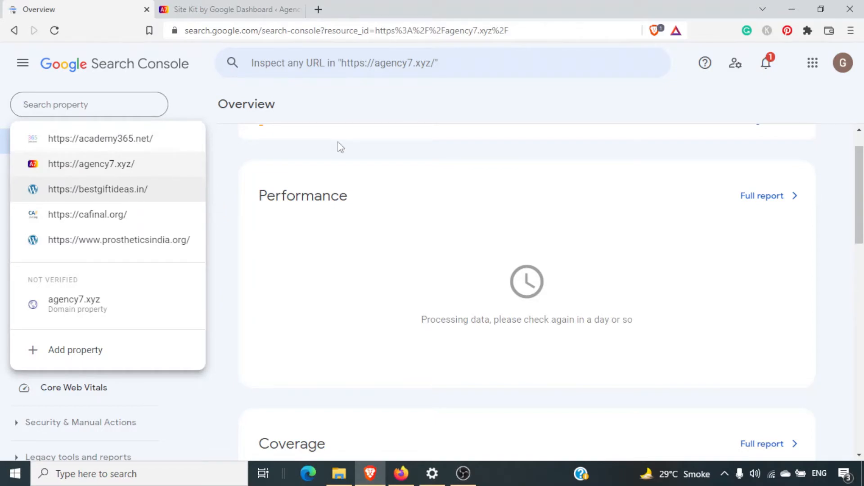
click(348, 106)
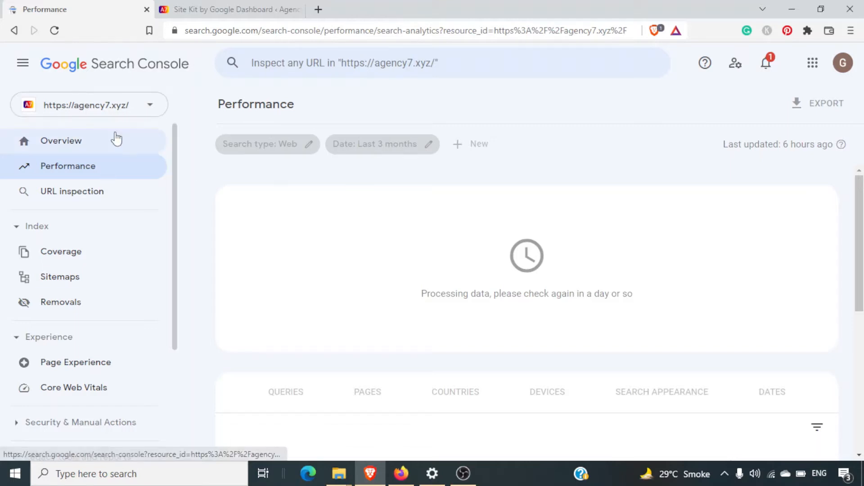
click(129, 110)
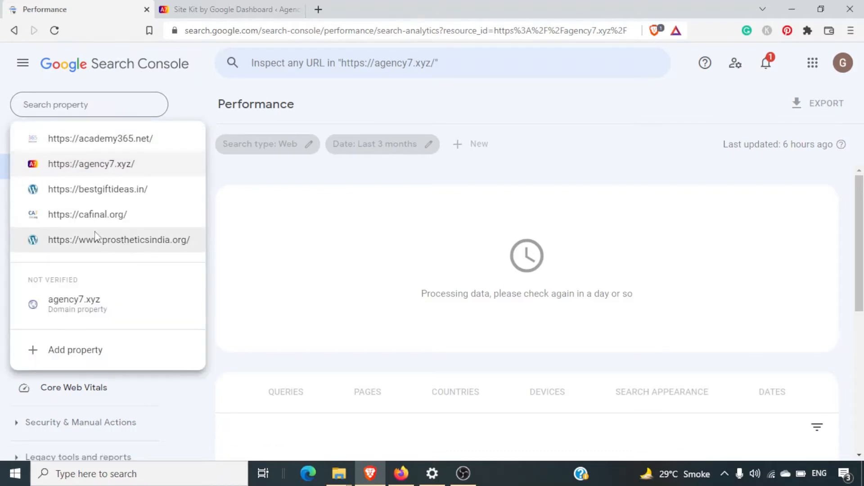
click(127, 239)
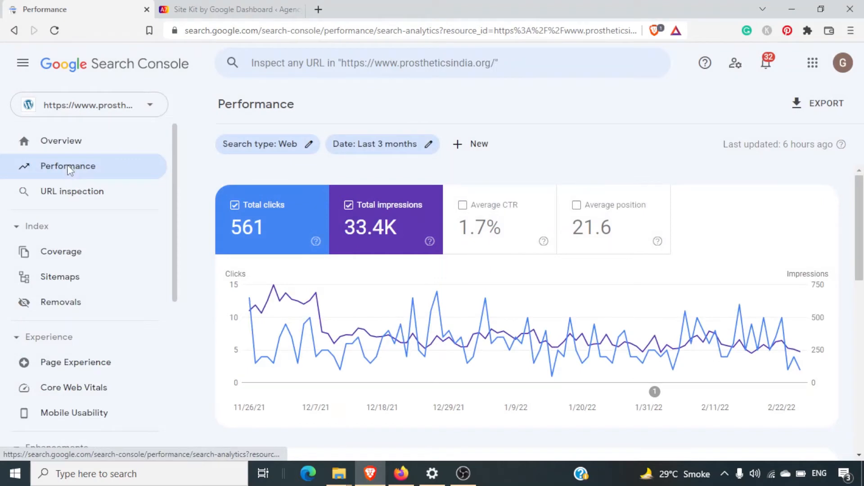
click(69, 167)
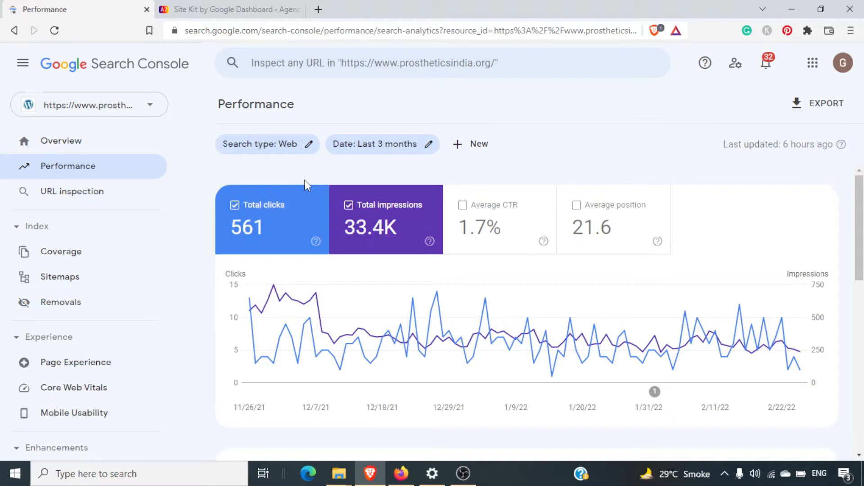
Examine the report's date range along with its total clicks, total impressions, average CTR and average position.
mouse_move(347, 165)
mouse_down()
mouse_move(421, 147)
mouse_move(351, 134)
mouse_move(351, 155)
mouse_up()
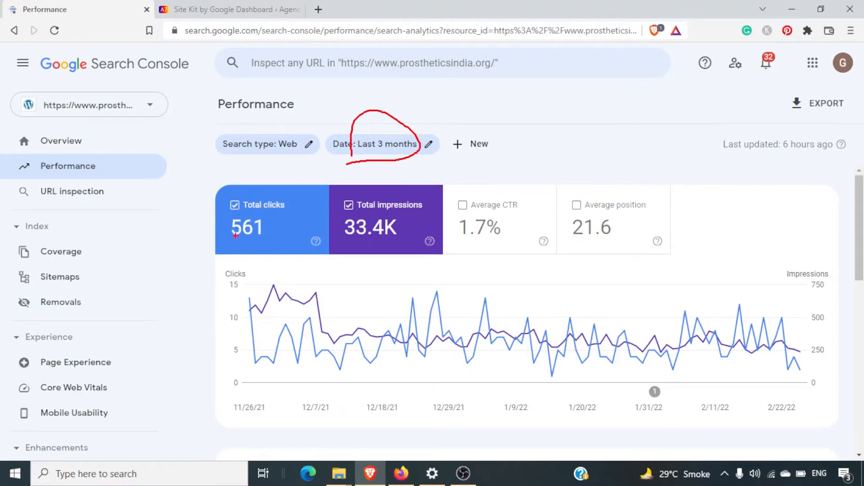
mouse_move(234, 235)
mouse_down()
mouse_move(233, 246)
mouse_move(302, 236)
mouse_move(274, 206)
mouse_move(220, 209)
mouse_move(228, 245)
mouse_up()
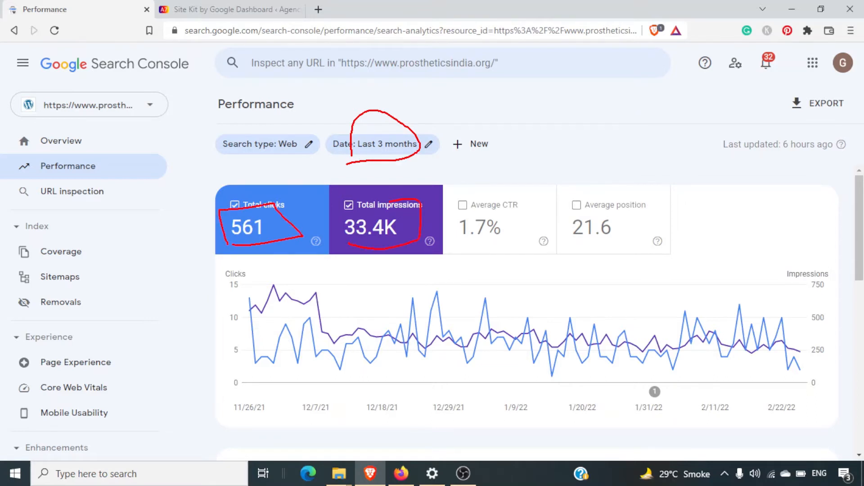
mouse_move(391, 201)
mouse_down()
mouse_move(328, 228)
mouse_move(360, 256)
mouse_up()
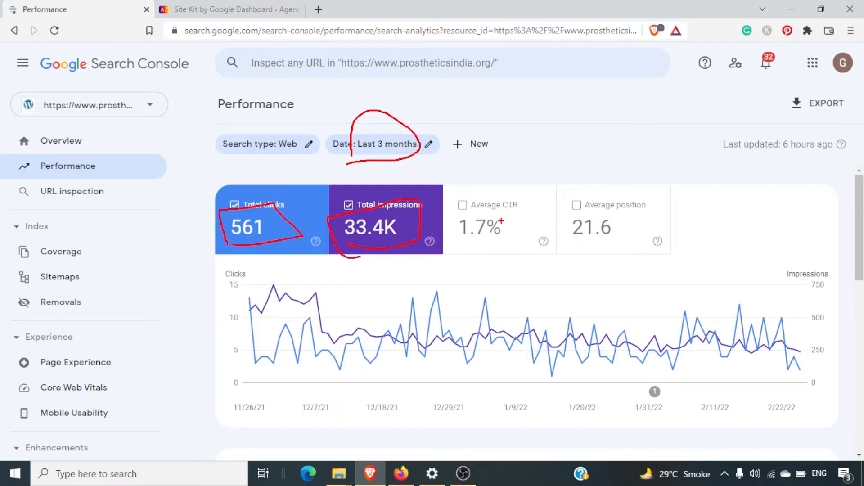
mouse_move(501, 221)
mouse_down()
mouse_move(508, 257)
mouse_move(484, 255)
mouse_move(448, 232)
mouse_move(505, 221)
mouse_up()
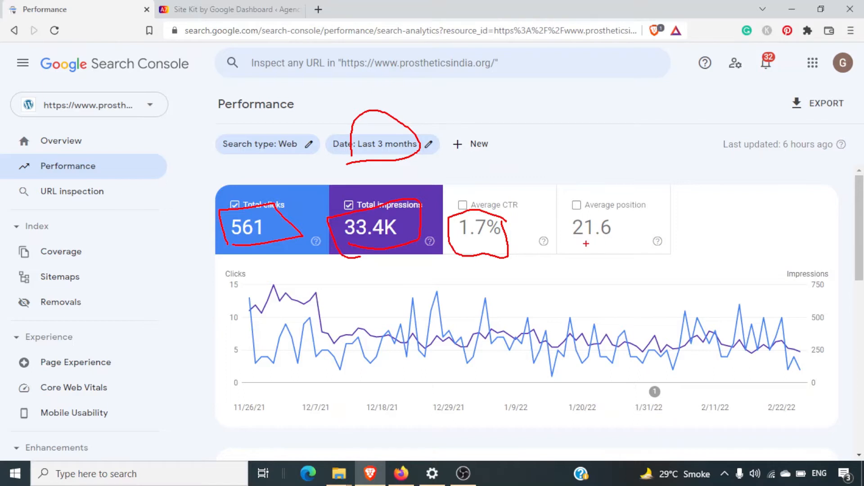
mouse_move(575, 242)
mouse_down()
mouse_move(594, 245)
mouse_move(624, 232)
mouse_move(605, 215)
mouse_move(569, 234)
mouse_up()
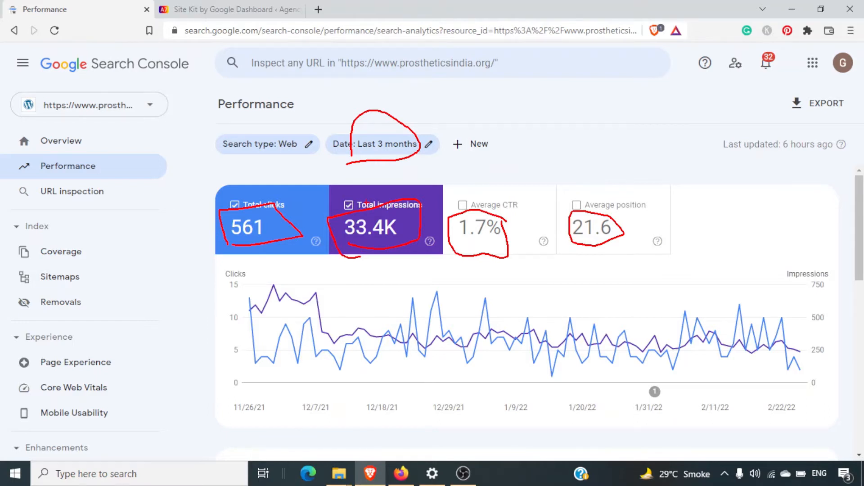
key(Escape)
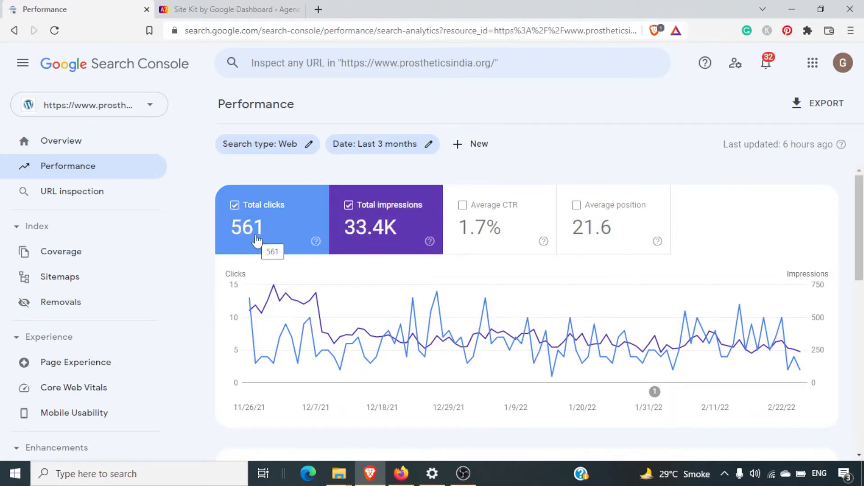
Run a Google search for "prostheticsindia org" in a new browser tab.
click(317, 8)
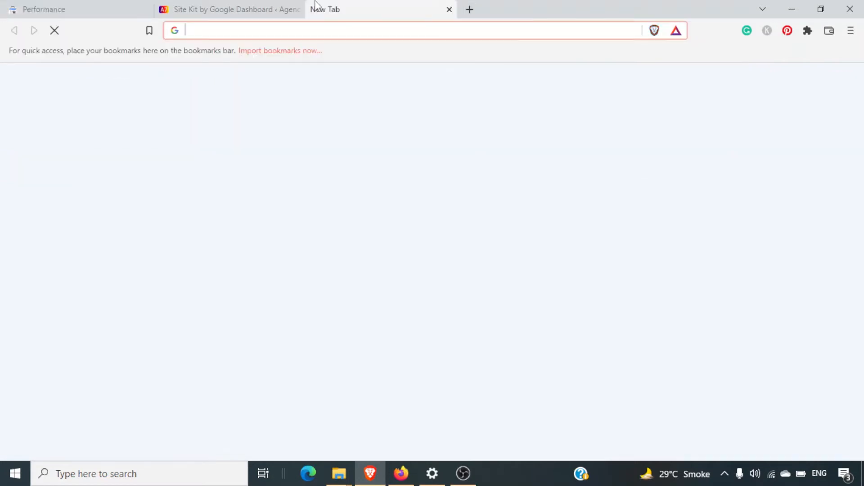
text(pros)
key(Home)
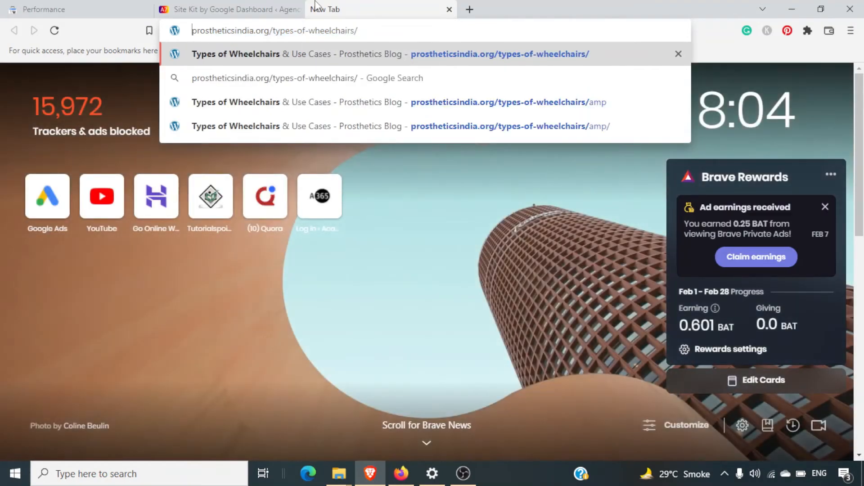
key(BackSpace)
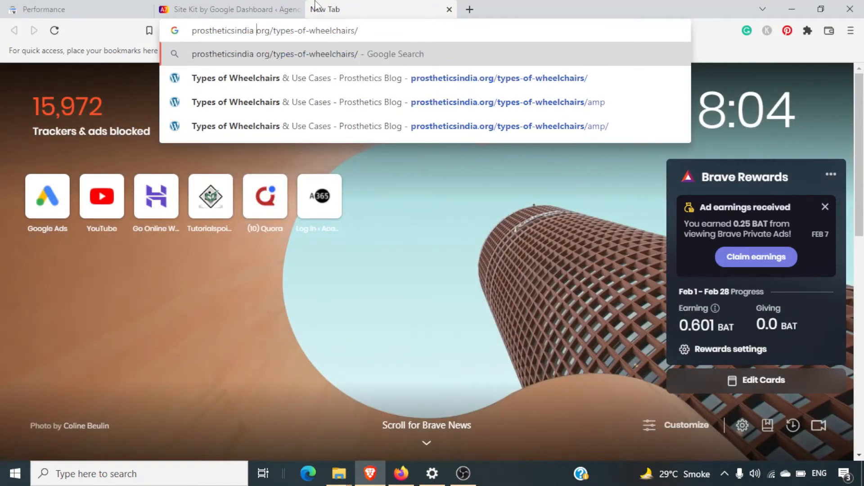
key(ctrl+Right)
key(Left)
key(shift+End)
key(BackSpace)
key(Return)
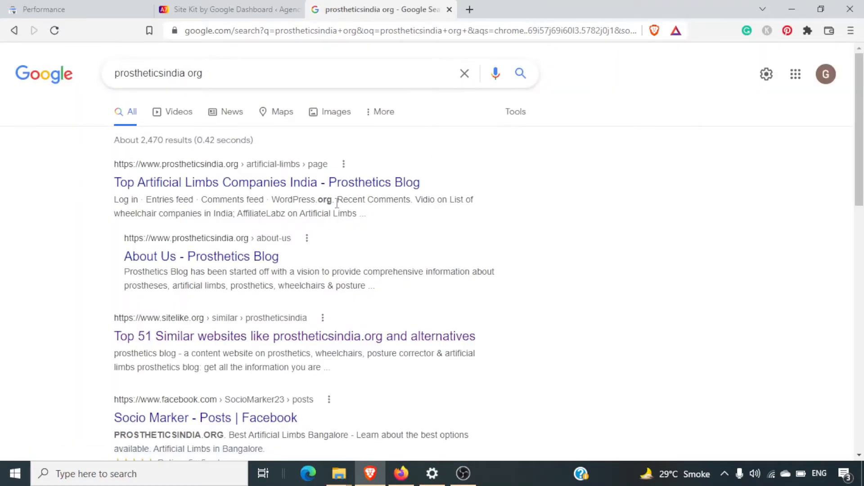
Examine the Google search query and its prostheticsindia.org results, comparing them with the Search Console Performance report.
click(128, 184)
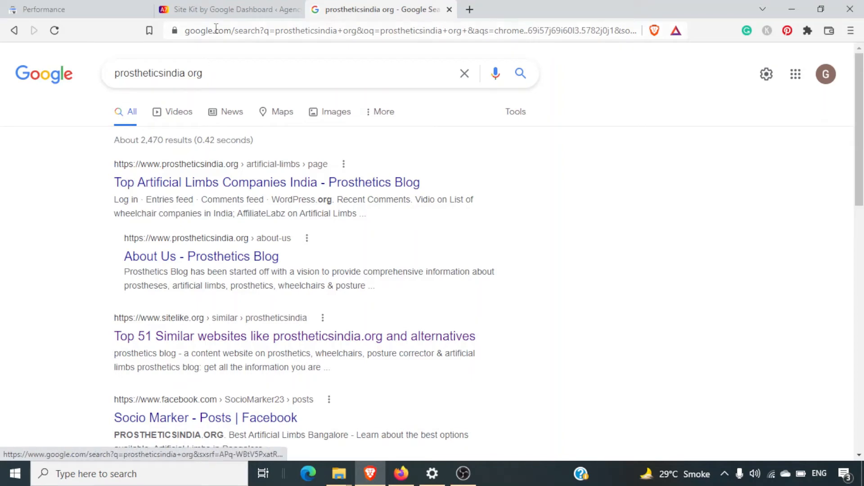
click(81, 6)
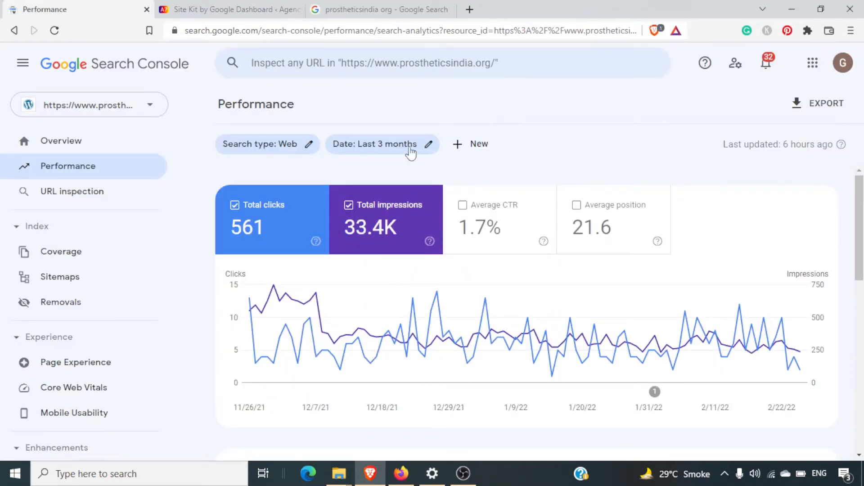
click(347, 6)
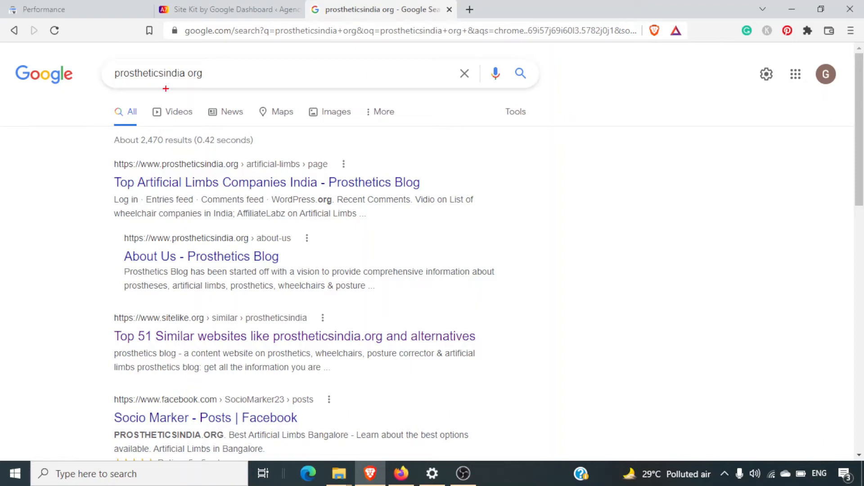
mouse_move(127, 91)
mouse_down()
mouse_move(239, 79)
mouse_move(205, 57)
mouse_move(102, 72)
mouse_move(175, 98)
mouse_move(192, 92)
mouse_up()
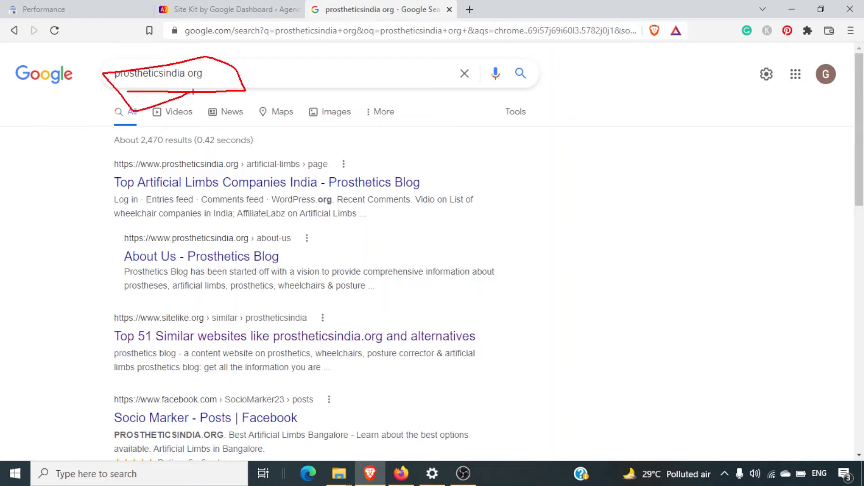
key(Escape)
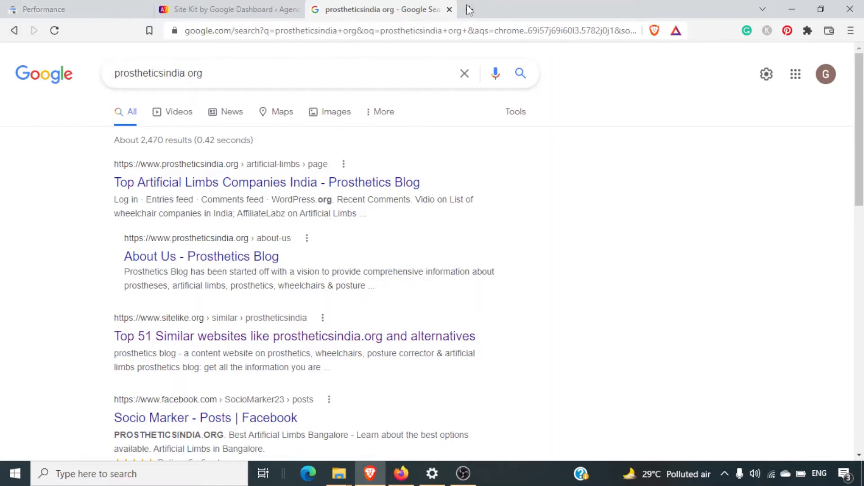
double_click(365, 68)
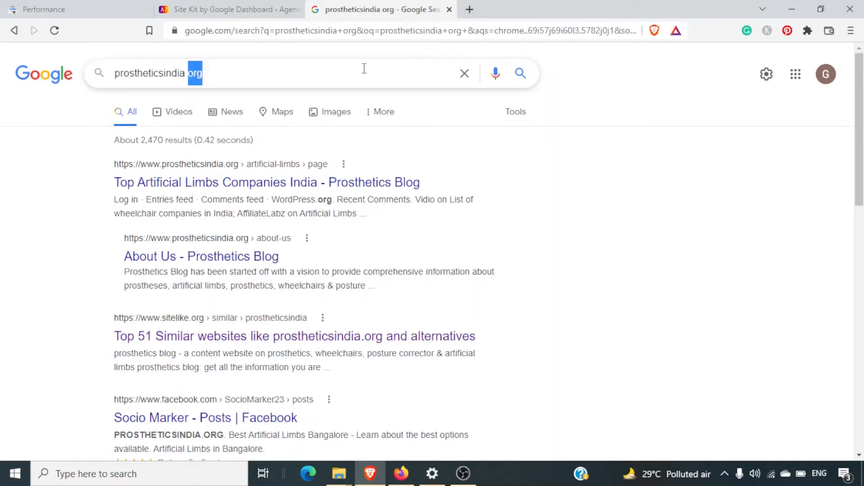
Return to the Search Console Performance report and add Average CTR and Average position to the chart.
click(49, 5)
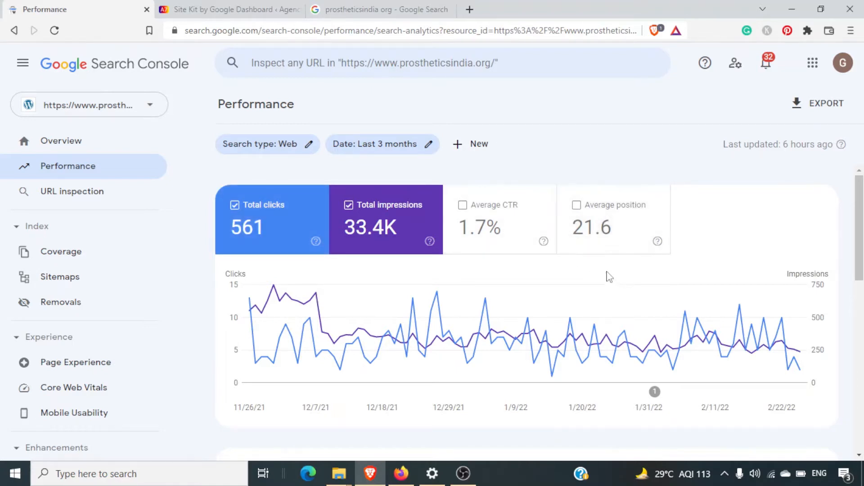
click(481, 228)
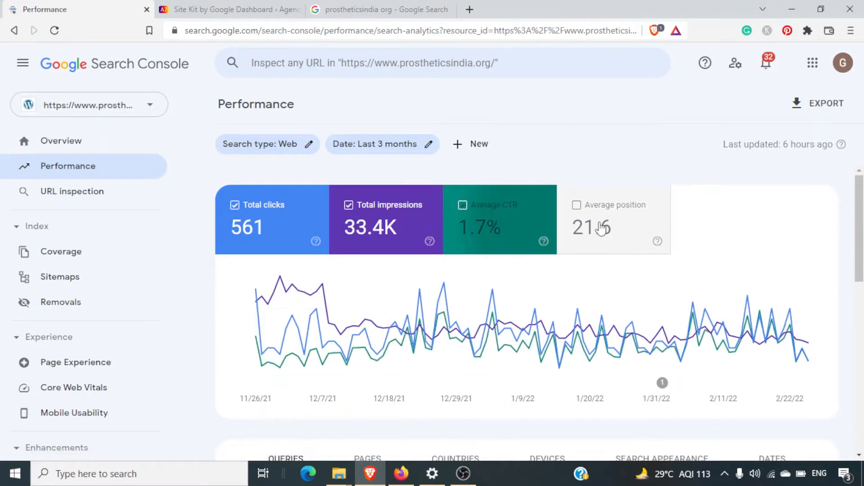
click(602, 229)
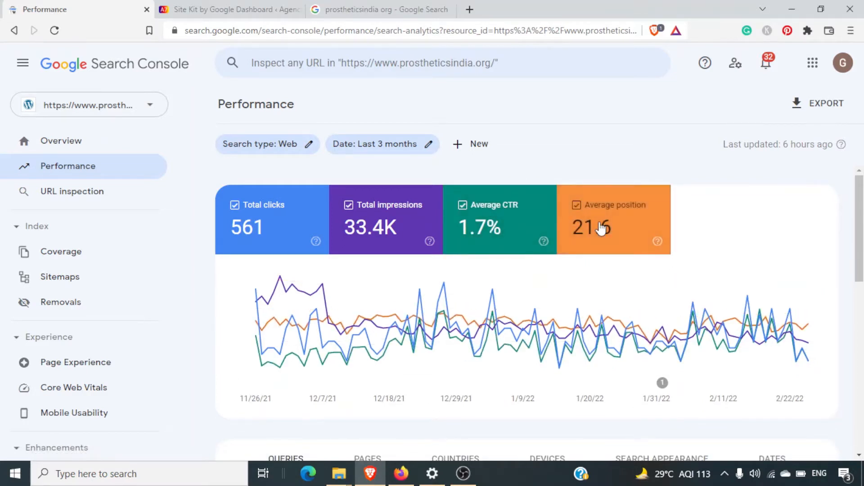
Examine the Queries table below the chart, especially its clicks, impressions, CTR and position columns.
mouse_move(667, 323)
scroll(668, 315, down, 5)
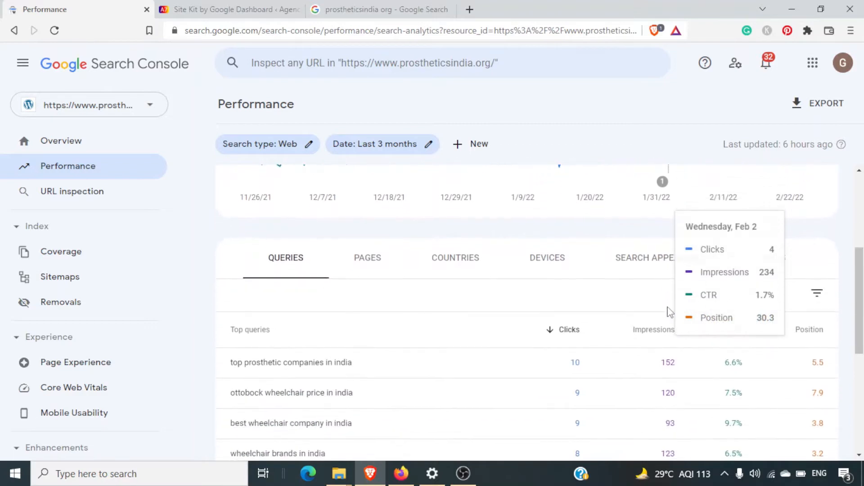
scroll(668, 310, down, 2)
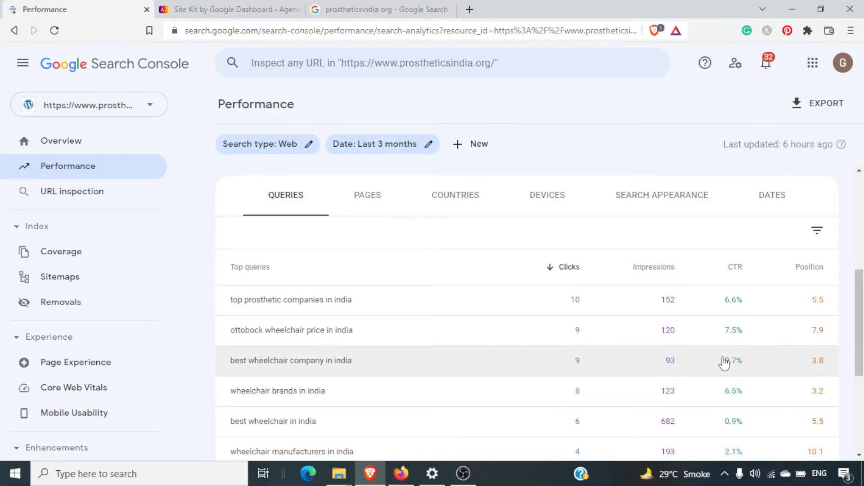
scroll(482, 322, up, 2)
scroll(484, 322, down, 3)
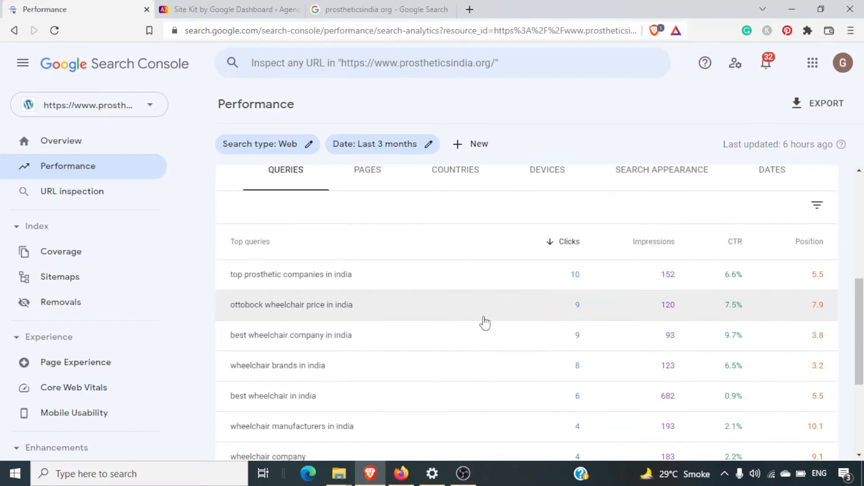
scroll(432, 303, up, 1)
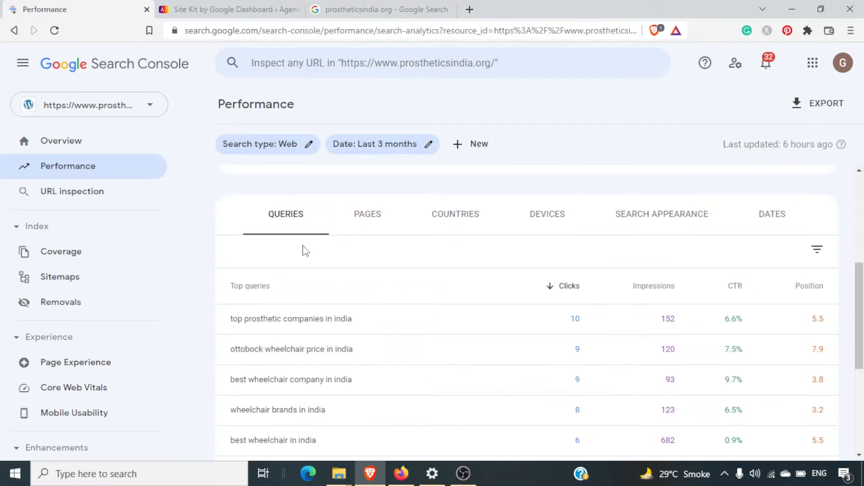
mouse_move(264, 225)
mouse_down()
mouse_move(301, 230)
mouse_move(274, 191)
mouse_move(264, 221)
mouse_move(273, 224)
mouse_up()
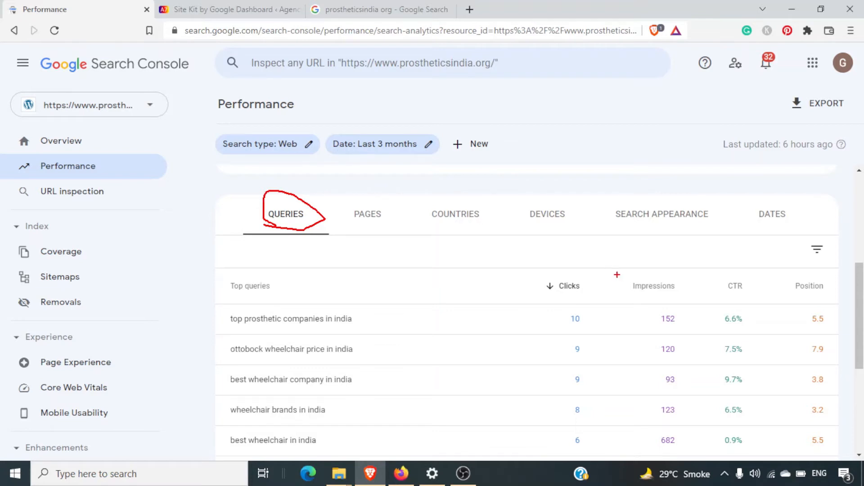
drag(583, 306, 592, 297)
drag(662, 304, 686, 285)
drag(734, 303, 746, 285)
drag(819, 305, 825, 290)
key(Escape)
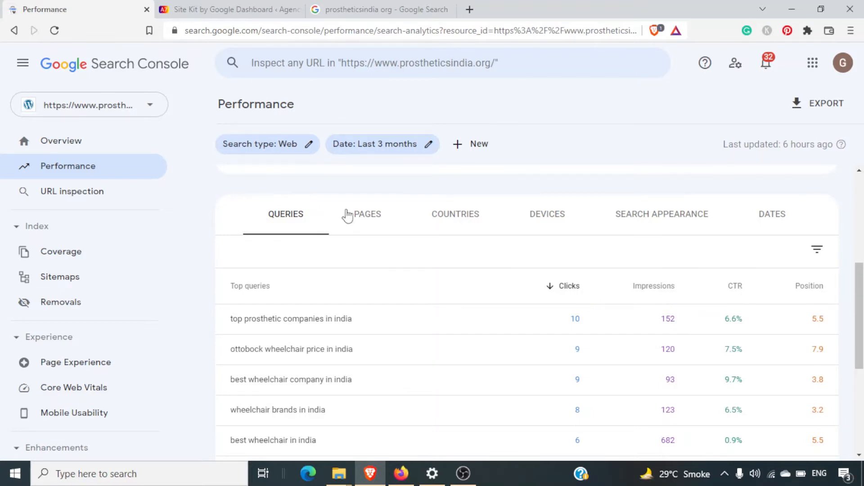
Show the report's top pages and filter the performance data by the list-of-wheelchair-companies-in-india page.
click(364, 216)
scroll(364, 219, down, 2)
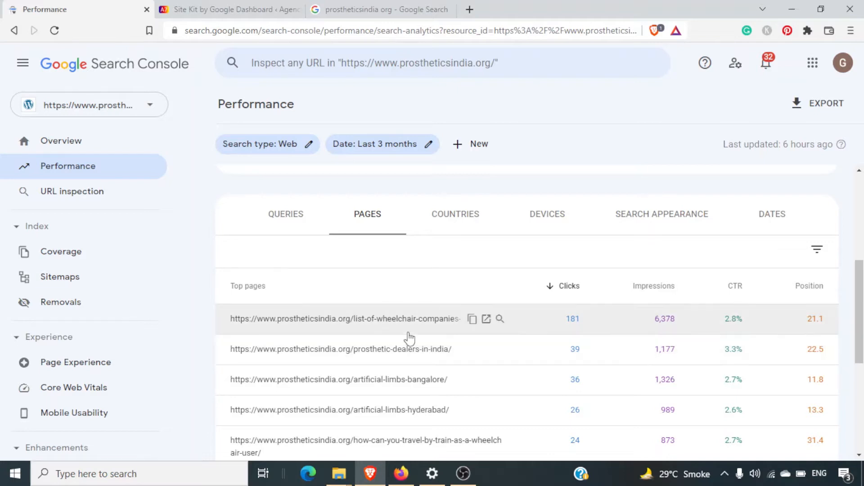
click(385, 328)
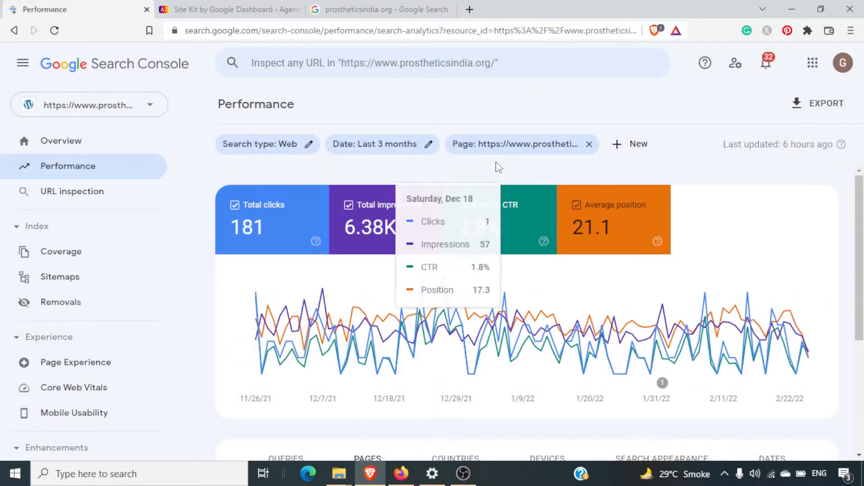
mouse_move(464, 159)
mouse_down()
mouse_move(558, 163)
mouse_move(596, 130)
mouse_move(532, 127)
mouse_move(456, 168)
mouse_move(478, 173)
mouse_up()
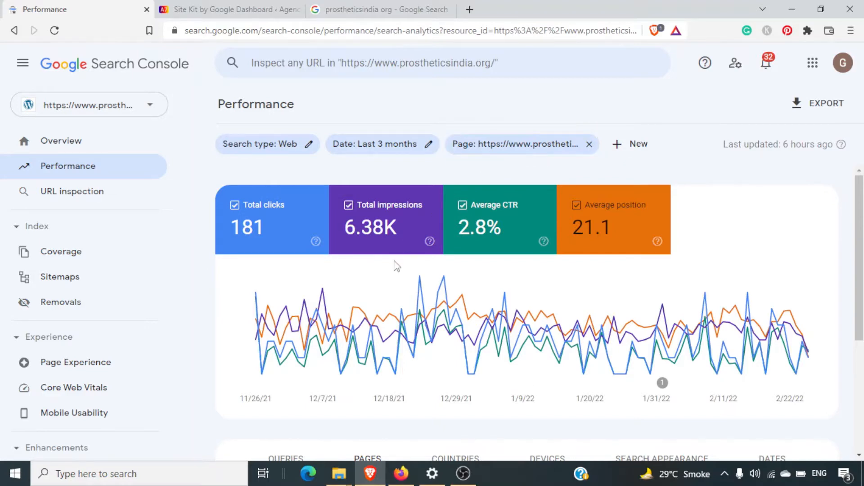
List the search queries for the filtered wheelchair companies page.
scroll(396, 265, down, 4)
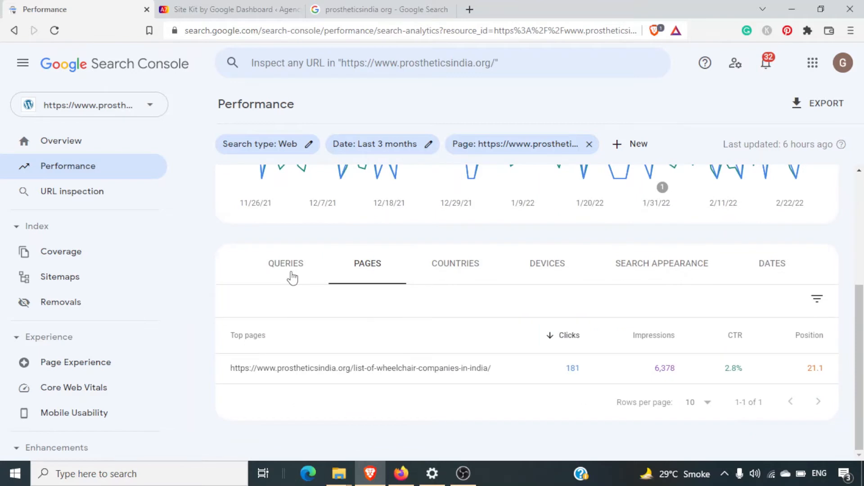
mouse_move(259, 275)
mouse_down()
mouse_move(317, 276)
mouse_move(280, 246)
mouse_move(257, 273)
mouse_up()
key(Escape)
click(286, 272)
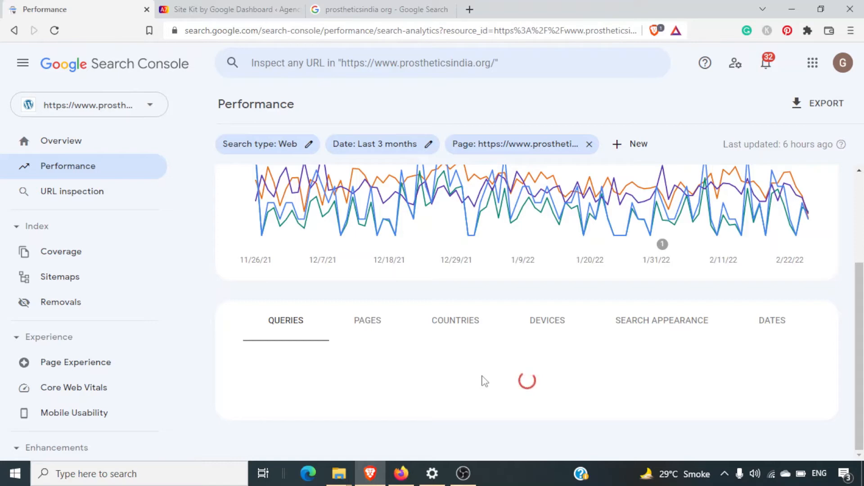
Examine the top queries for the filtered wheelchair companies page, comparing their clicks, impressions, CTR and position.
scroll(484, 381, down, 1)
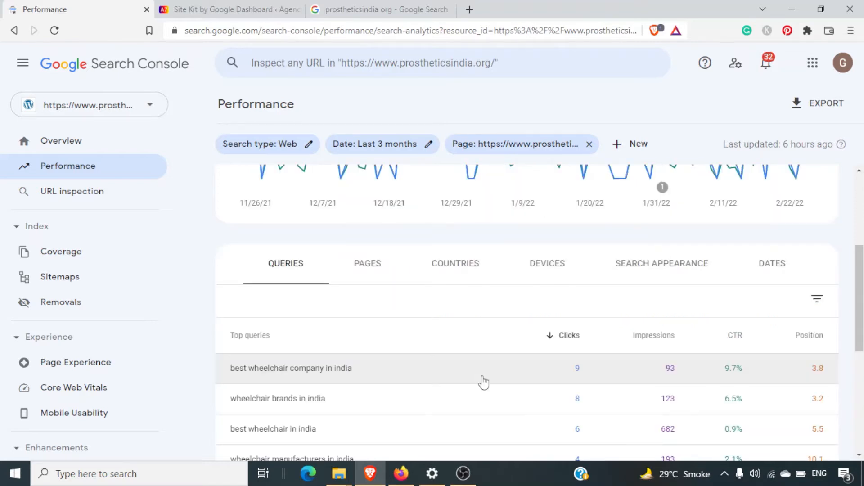
scroll(484, 382, down, 3)
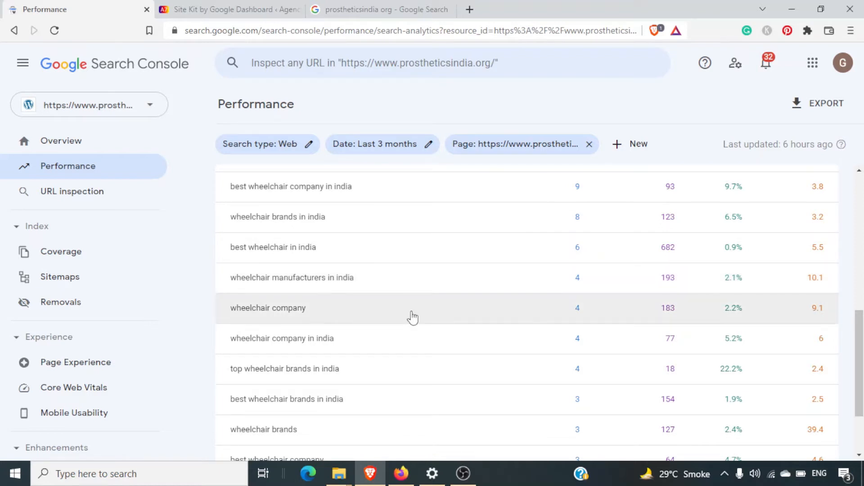
scroll(413, 317, up, 2)
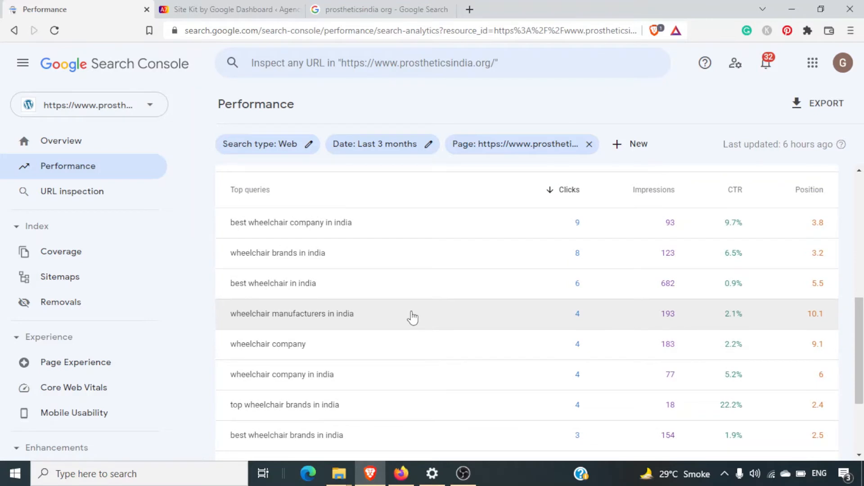
scroll(413, 318, down, 3)
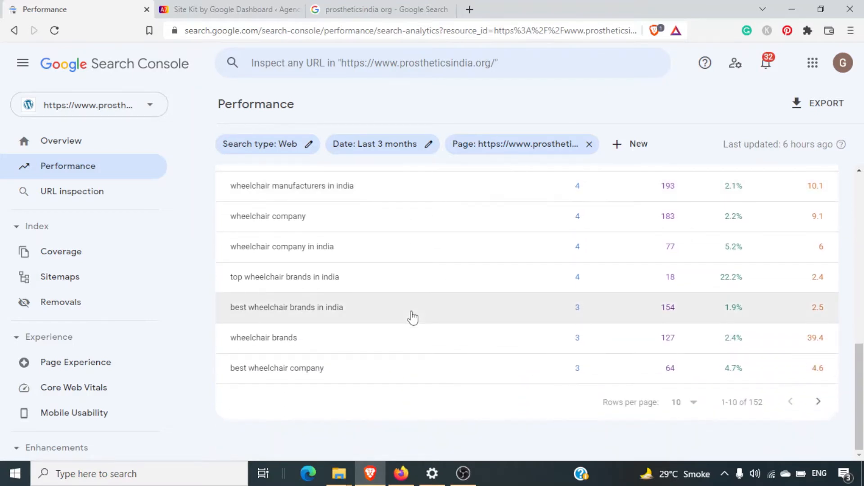
scroll(412, 318, up, 7)
scroll(412, 318, down, 3)
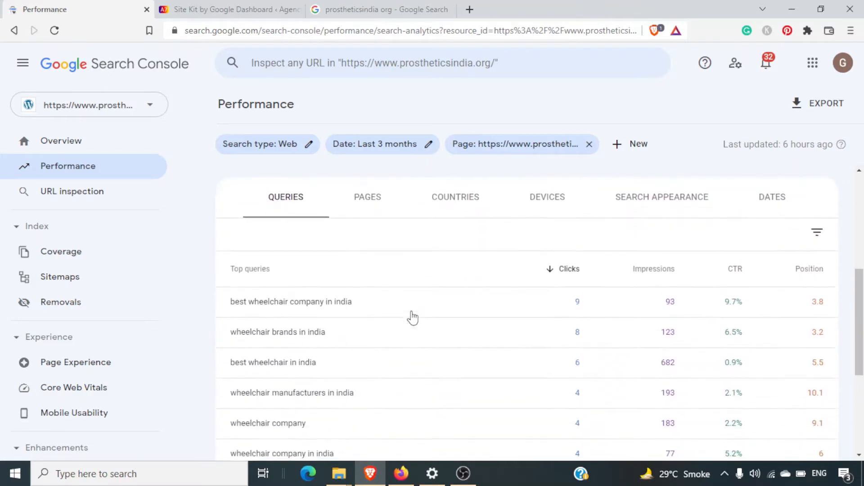
scroll(413, 317, down, 1)
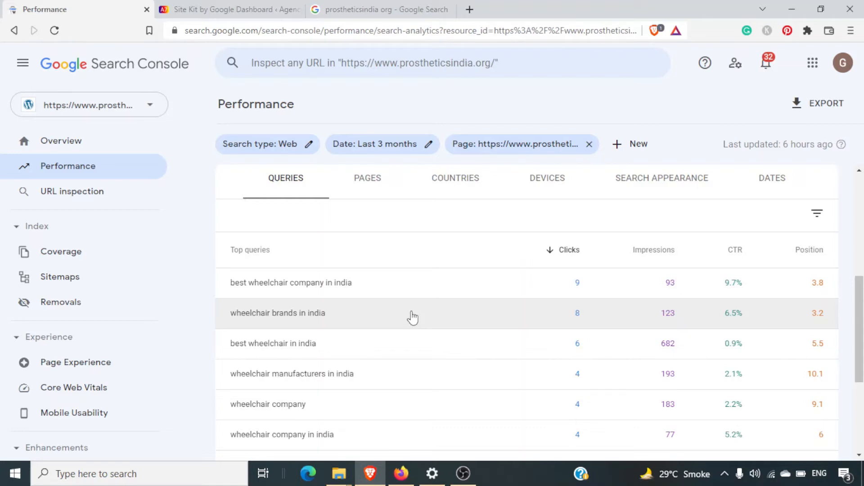
Remove the page filter and filter the performance data by the query "top prosthetic companies in india" instead.
click(588, 145)
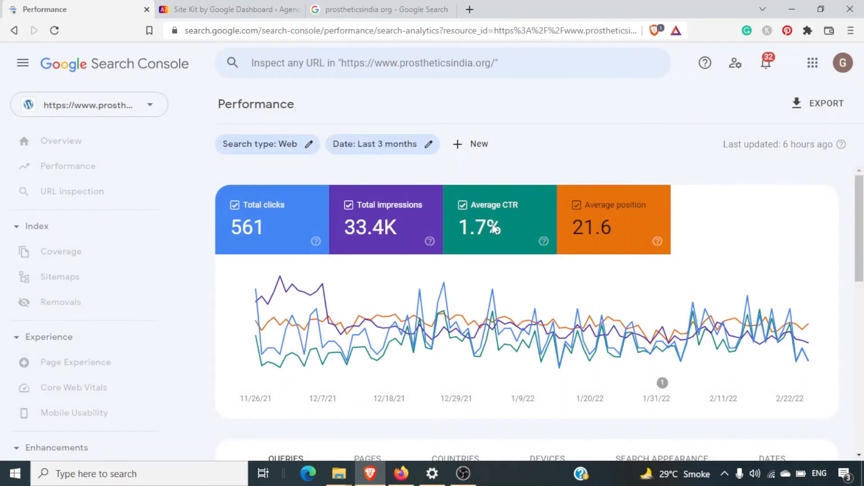
scroll(493, 228, down, 5)
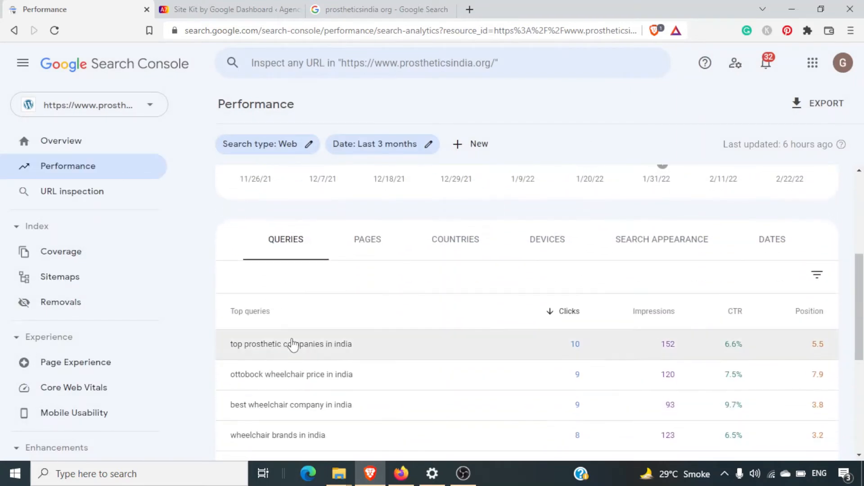
click(303, 347)
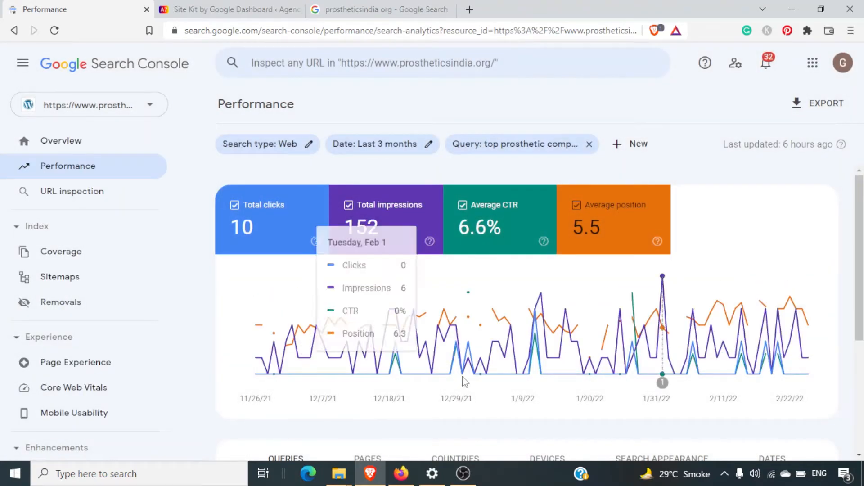
List the pages that appear in search for the filtered prosthetic companies query.
scroll(464, 380, down, 3)
scroll(367, 381, down, 2)
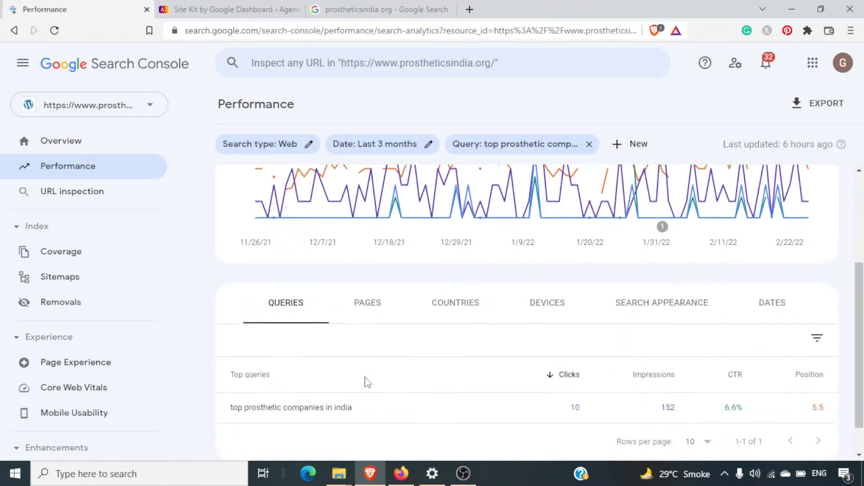
click(353, 272)
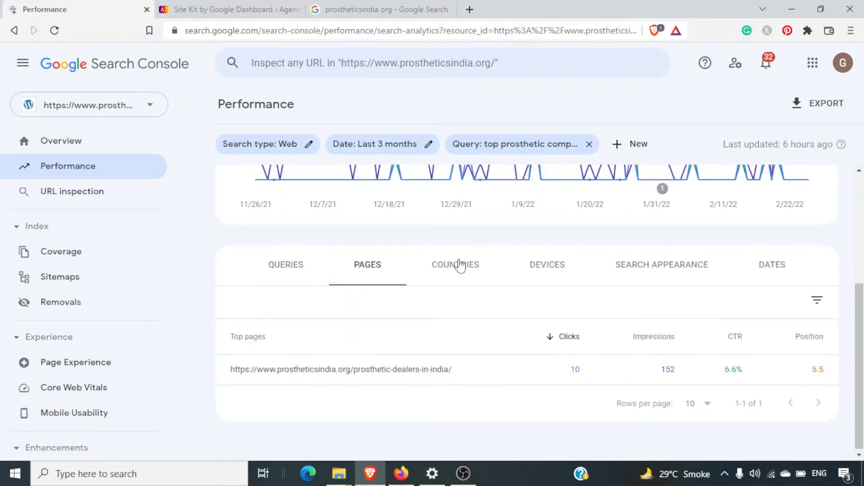
Show the filtered query's performance by country and review the clicks and impressions of each country.
click(457, 267)
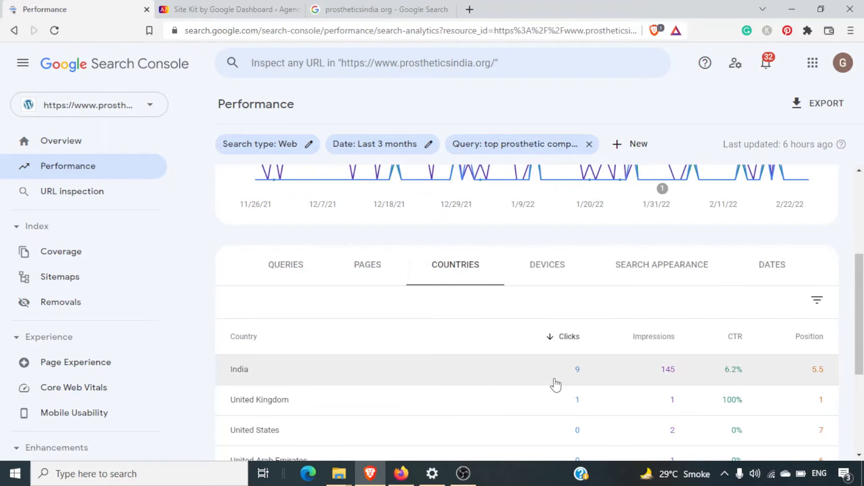
scroll(555, 384, down, 2)
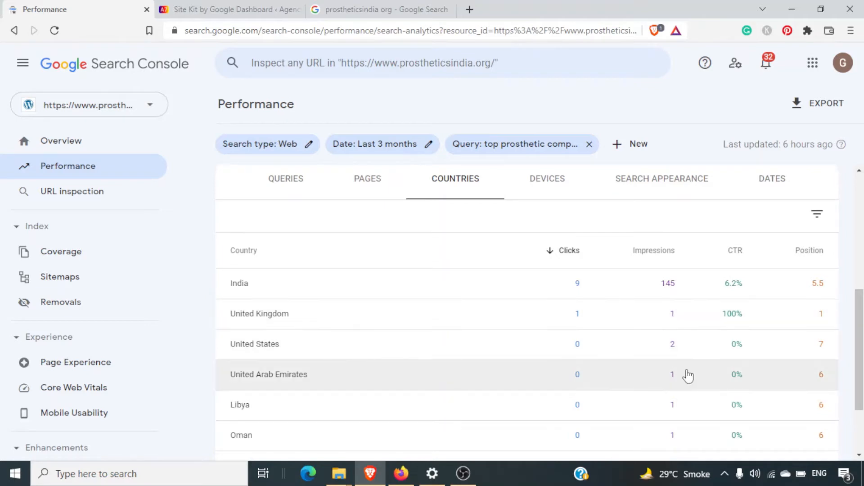
scroll(688, 376, down, 2)
scroll(688, 376, up, 4)
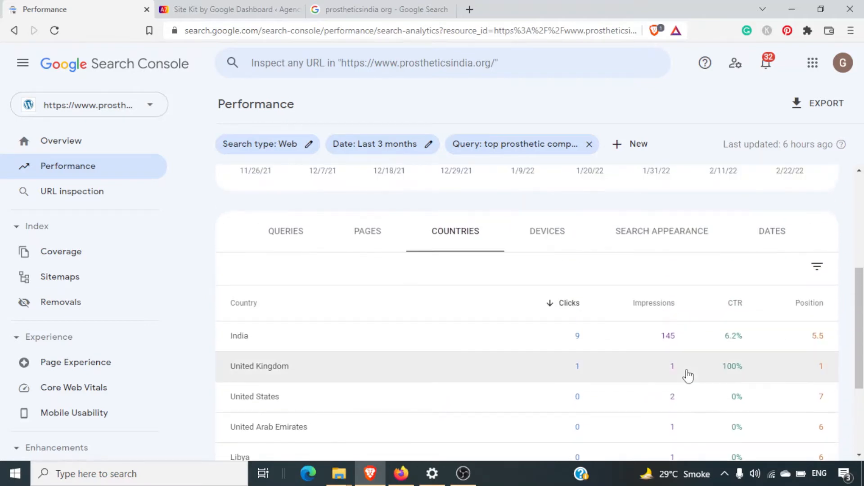
scroll(688, 376, up, 5)
scroll(542, 375, down, 8)
scroll(543, 376, up, 4)
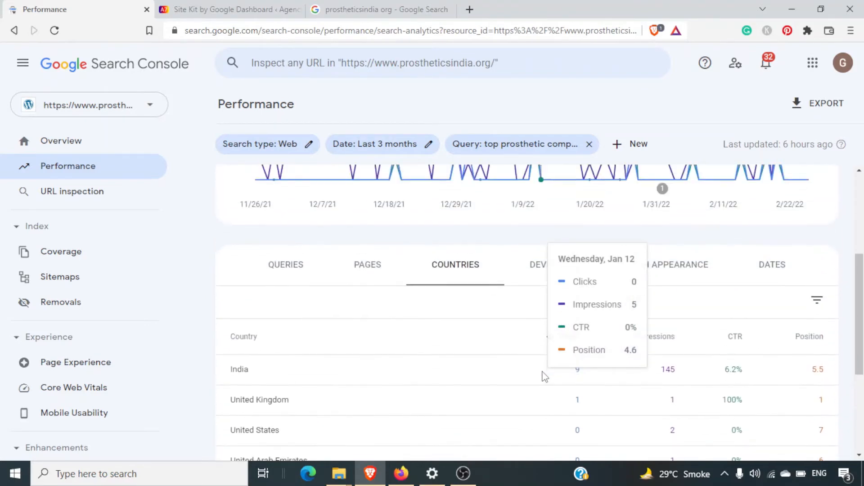
Show the filtered query's performance by device.
click(533, 278)
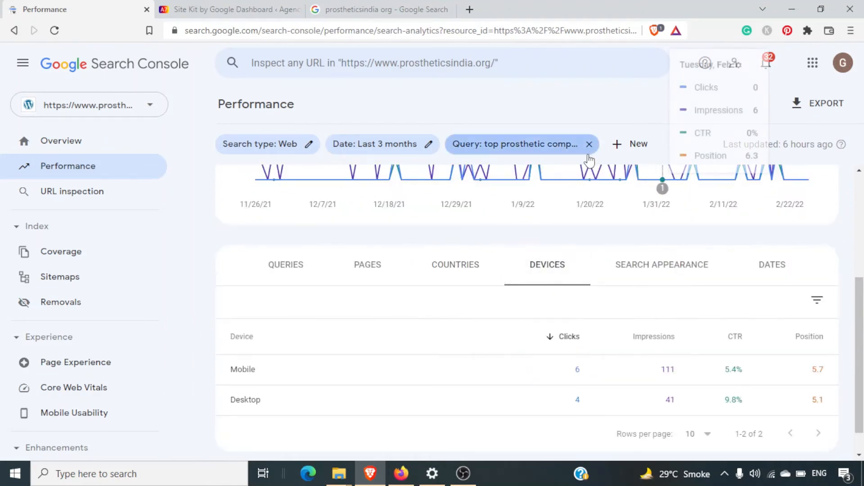
key(ctrl+2)
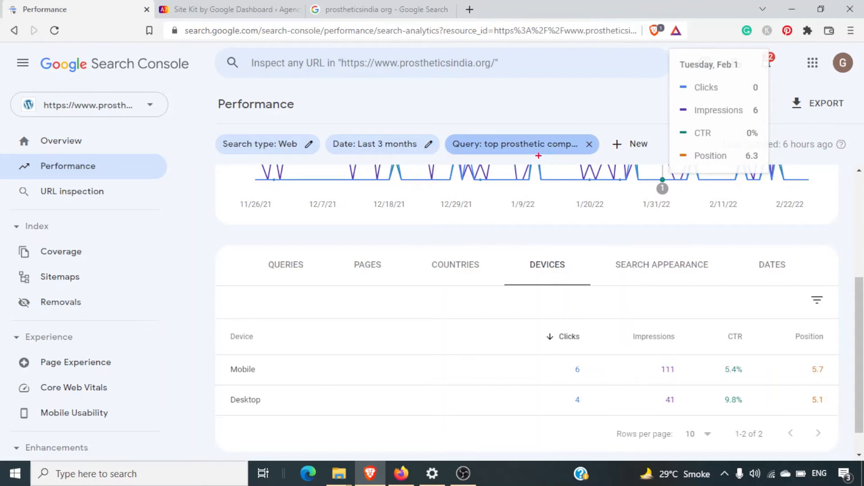
mouse_move(534, 160)
mouse_down()
mouse_move(590, 160)
mouse_move(583, 133)
mouse_move(527, 126)
mouse_move(481, 162)
mouse_move(531, 157)
mouse_up()
key(Escape)
Remove the query filter and view the device breakdown for the whole site.
click(588, 144)
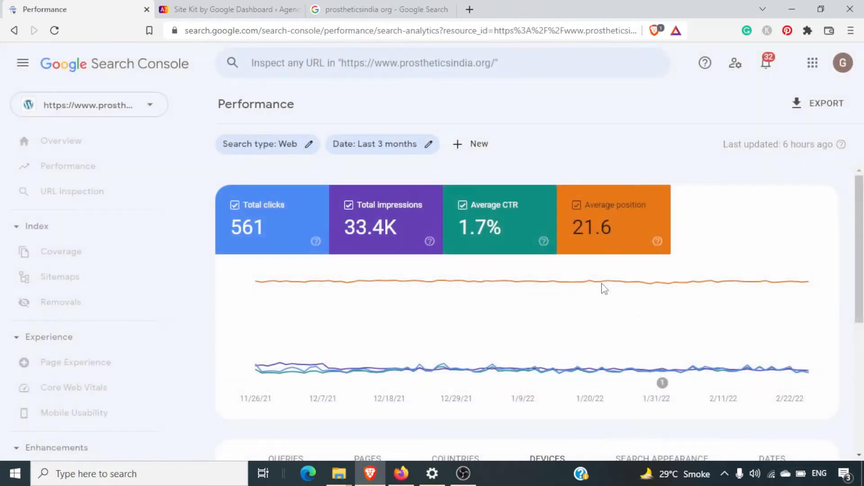
scroll(603, 288, down, 2)
scroll(603, 288, down, 4)
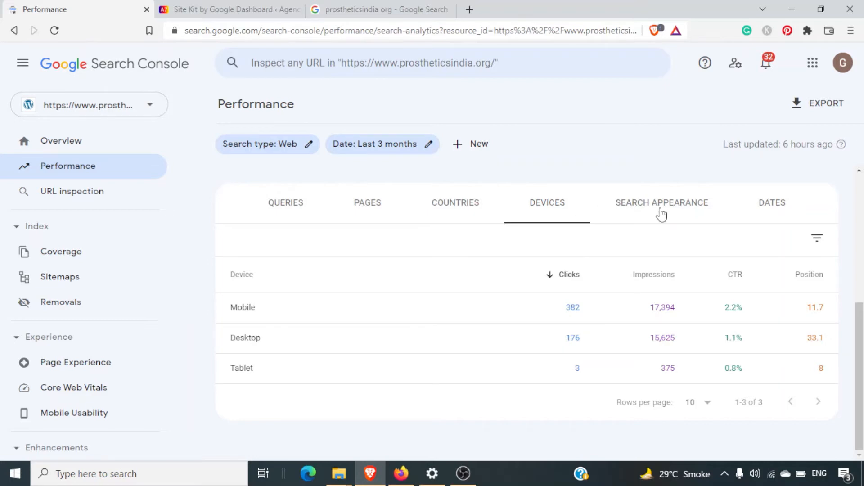
Show the site's performance by search appearance and examine the AMP non-rich results row.
click(624, 208)
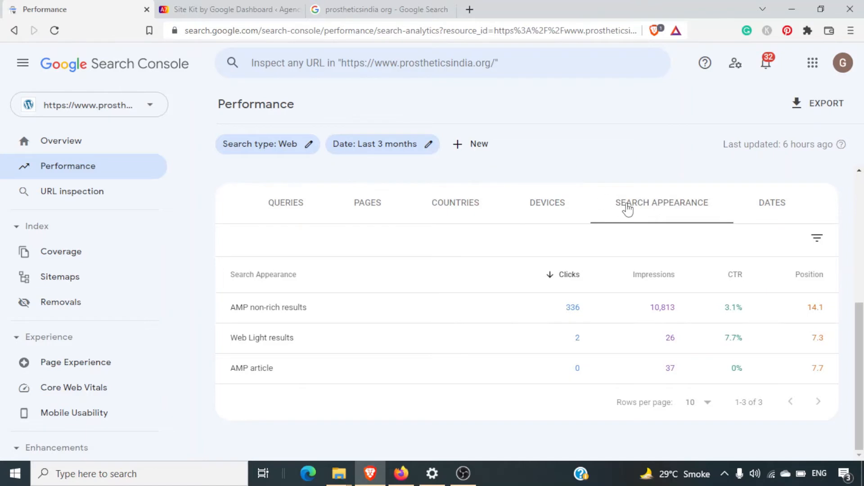
click(627, 209)
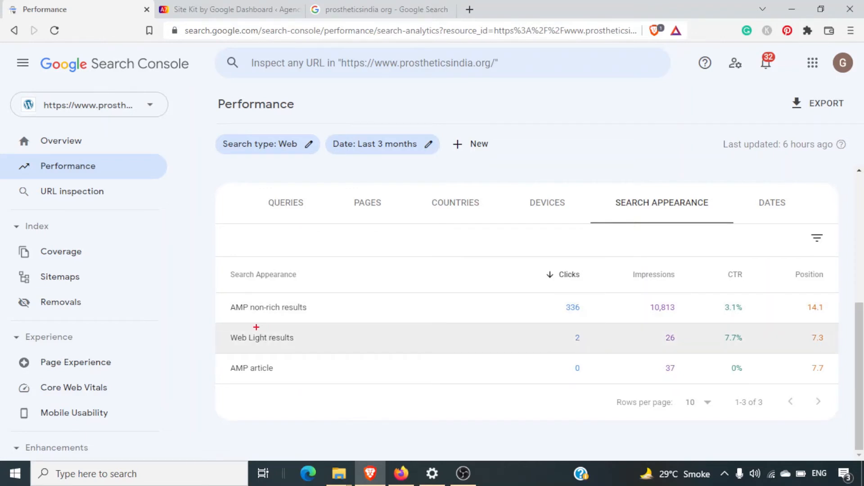
mouse_move(224, 297)
mouse_down()
mouse_move(251, 321)
mouse_move(332, 319)
mouse_move(306, 298)
mouse_move(224, 300)
mouse_move(384, 310)
mouse_up()
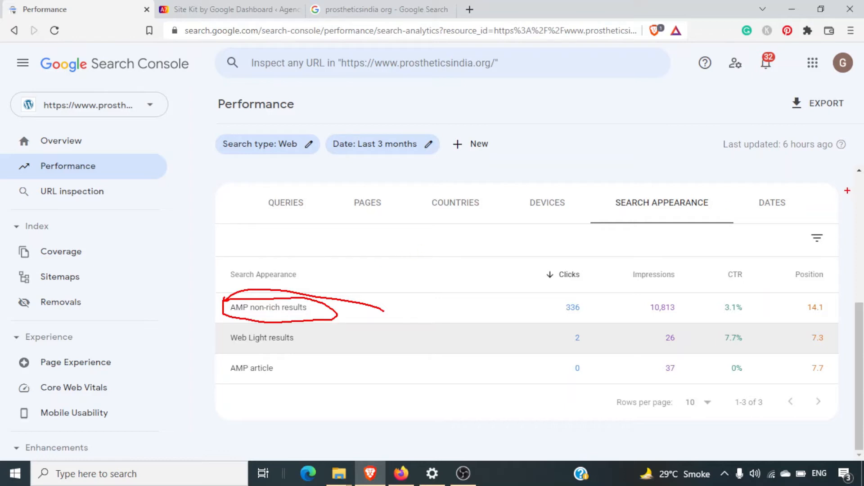
Show the site's performance by date and review the daily clicks, impressions, CTR and position.
click(767, 212)
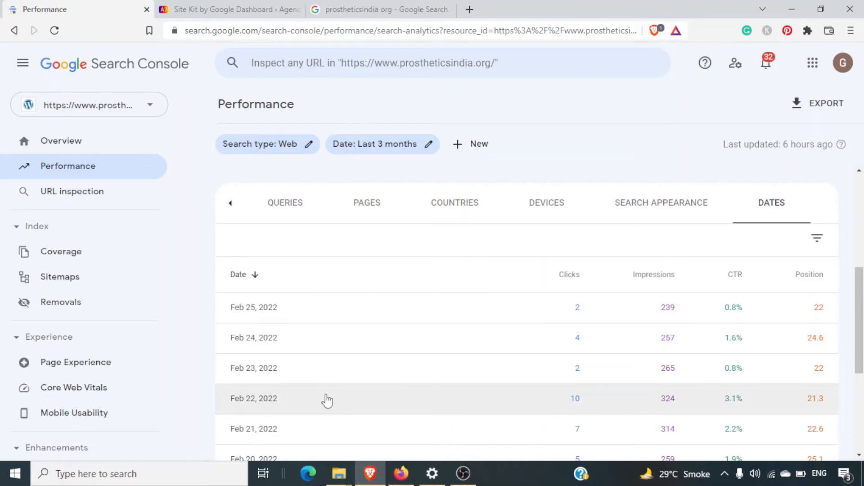
scroll(327, 400, down, 3)
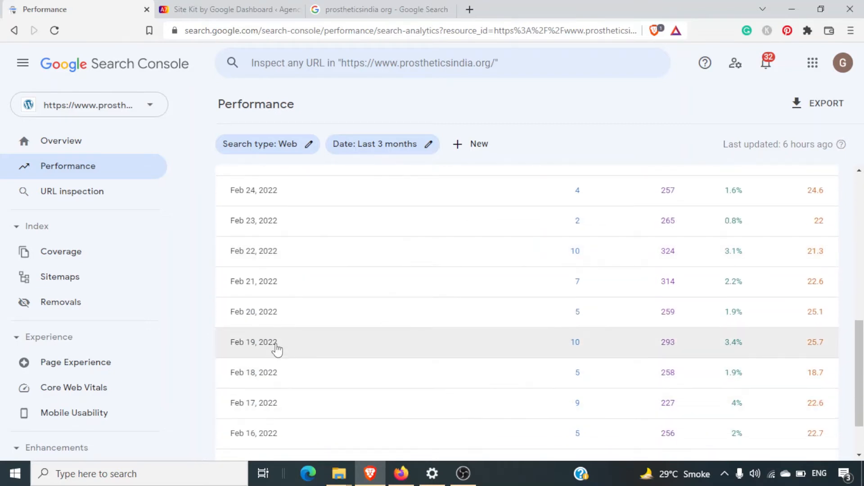
scroll(407, 348, down, 2)
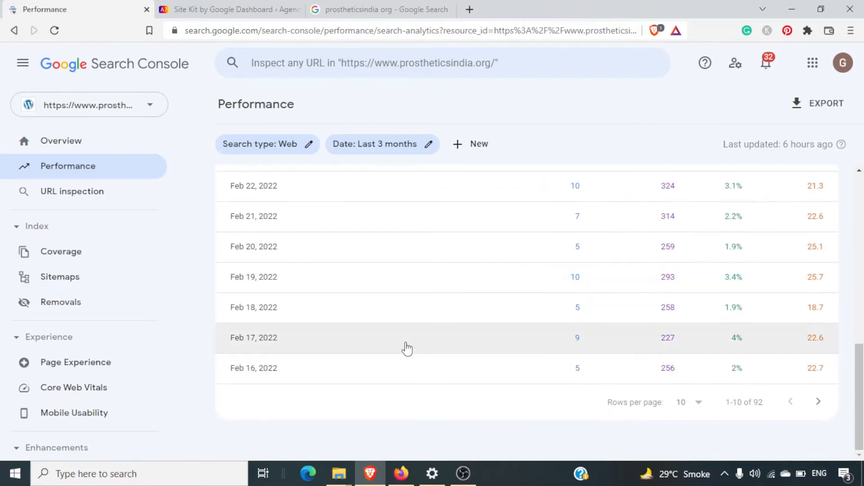
scroll(407, 349, up, 9)
scroll(410, 269, down, 3)
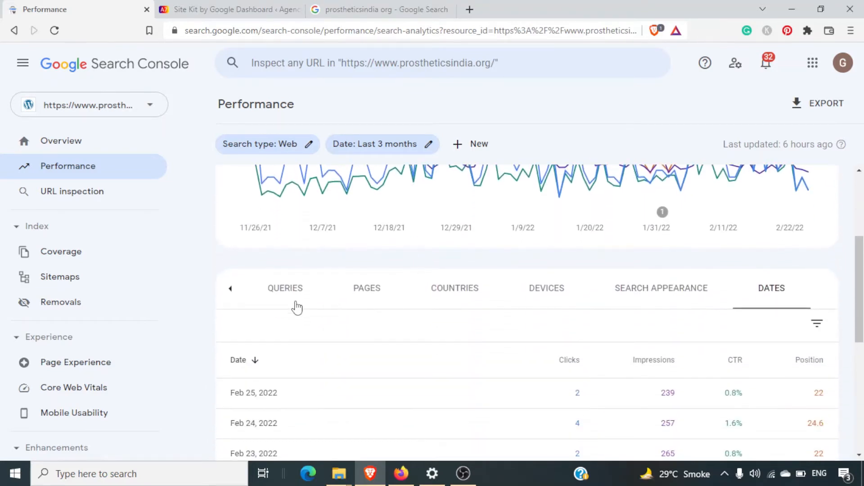
click(230, 289)
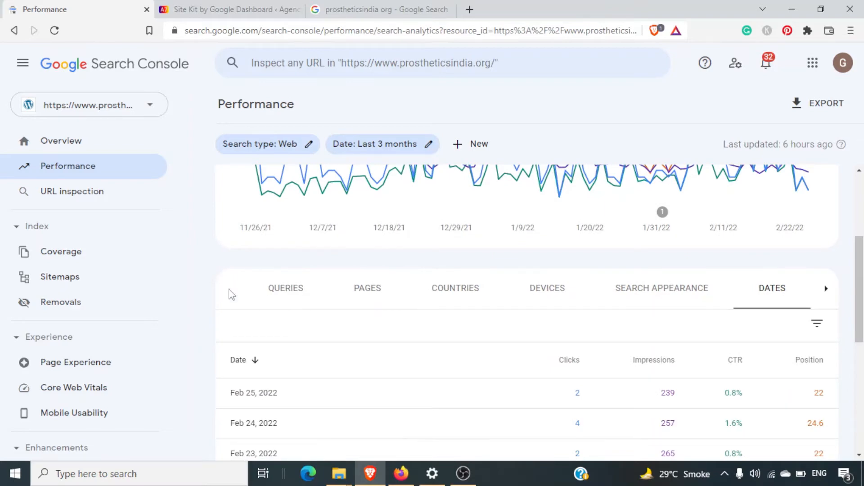
Set the report's date range to the last 12 months and review the updated chart and daily figures.
scroll(497, 290, up, 4)
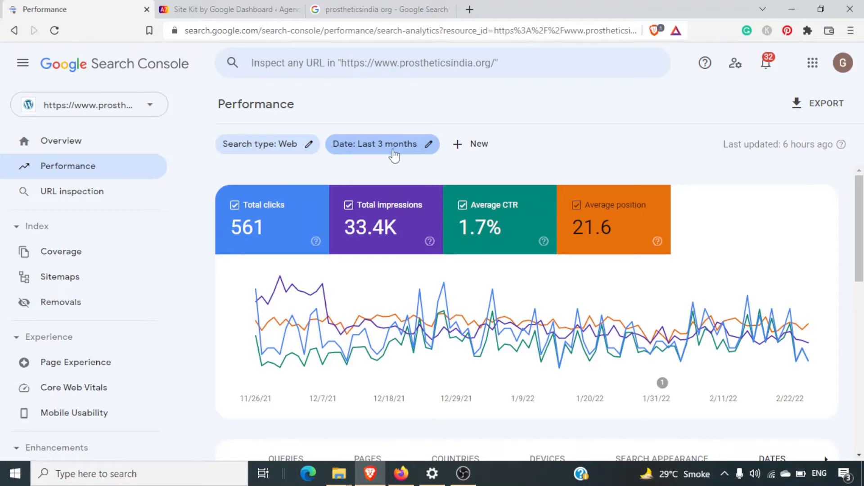
click(428, 152)
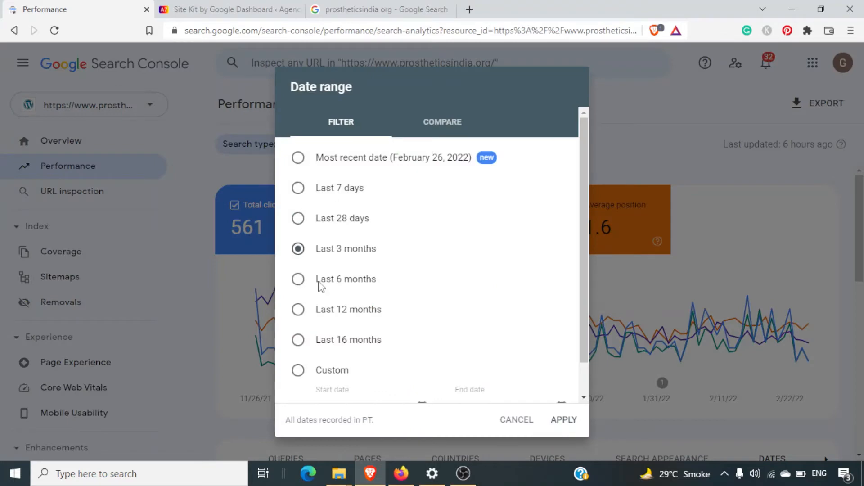
click(297, 311)
click(557, 419)
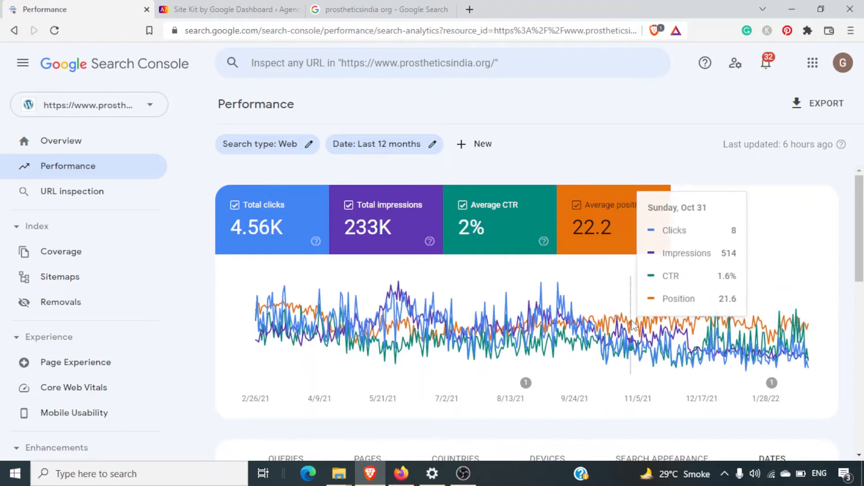
scroll(495, 324, down, 1)
scroll(495, 322, down, 8)
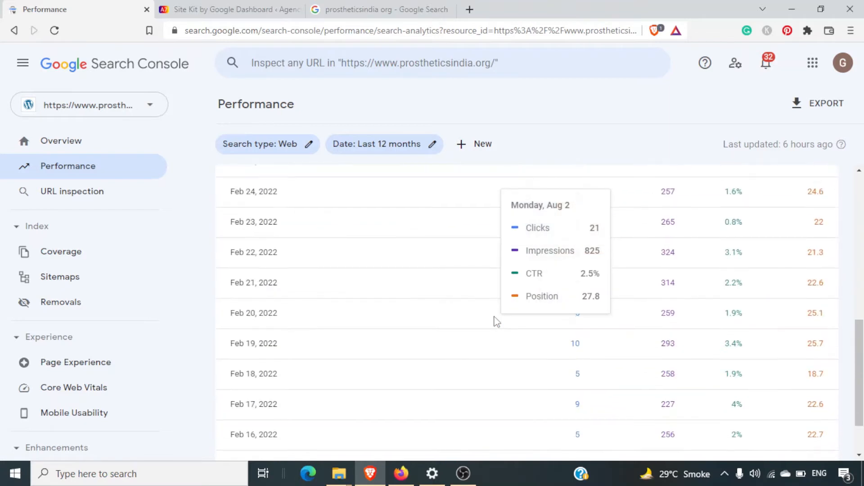
scroll(496, 322, up, 4)
scroll(495, 320, up, 5)
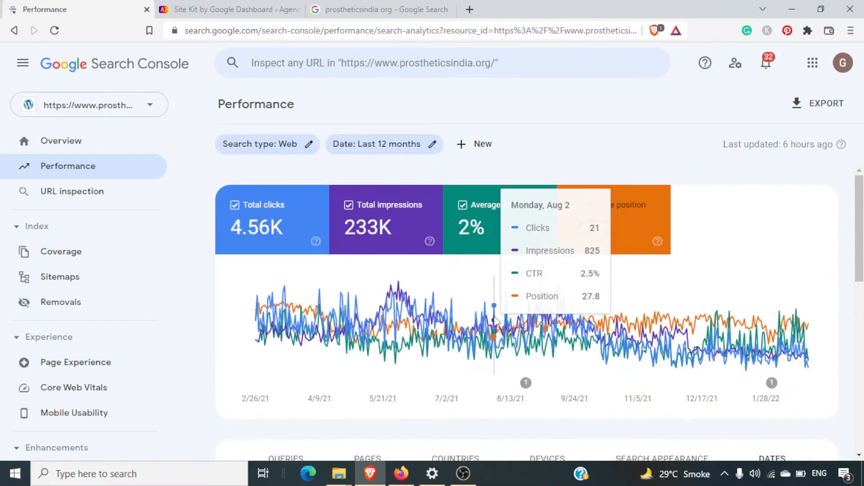
Compare the last 6 months to the previous period in the Performance report and review the totals and chart.
click(432, 144)
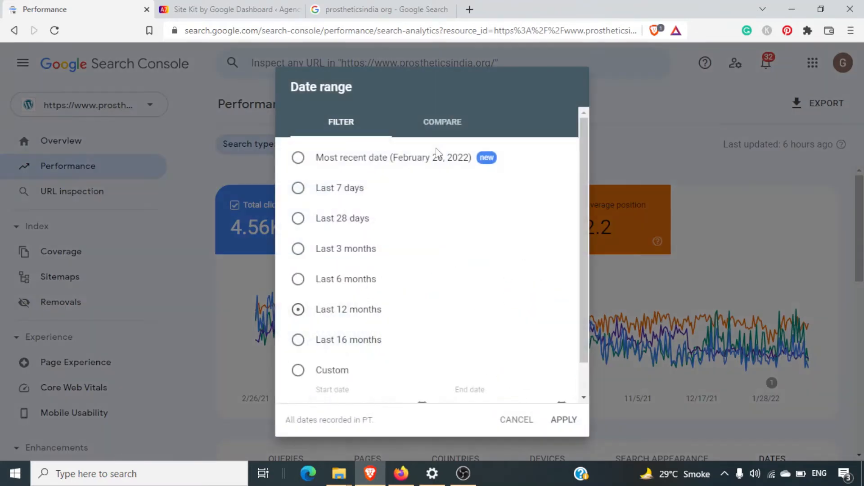
click(431, 122)
mouse_move(422, 109)
mouse_down()
mouse_move(433, 143)
mouse_move(424, 121)
mouse_up()
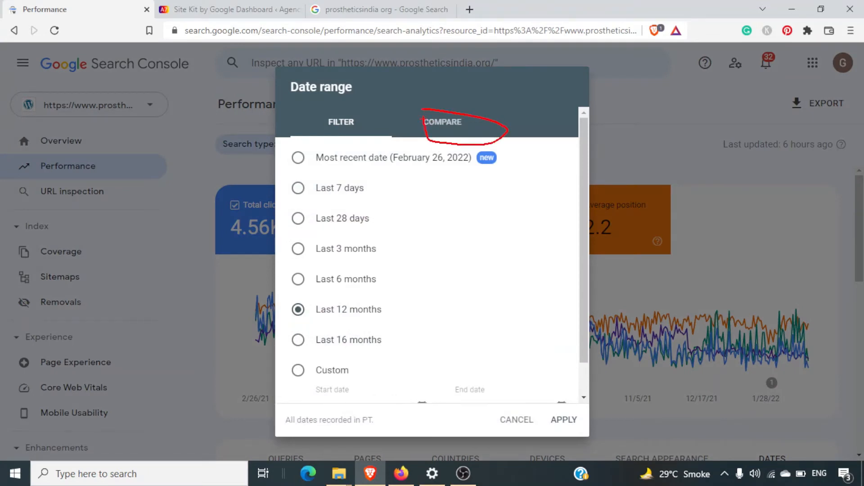
click(451, 130)
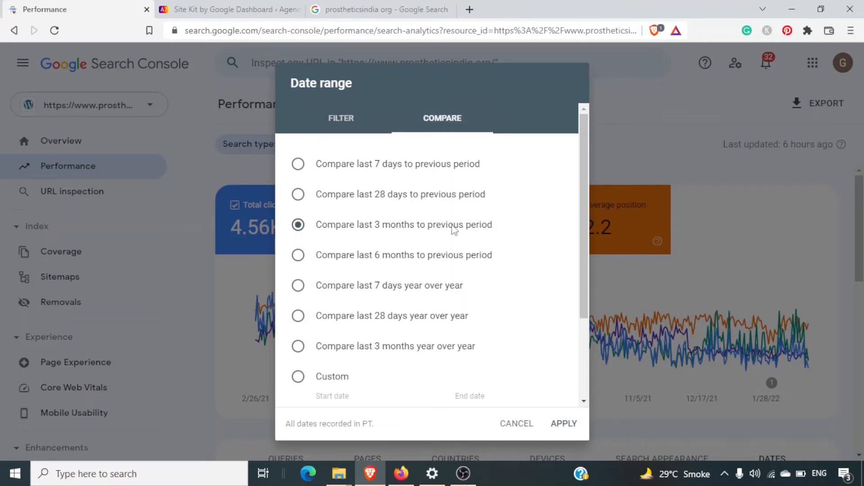
click(298, 256)
click(576, 427)
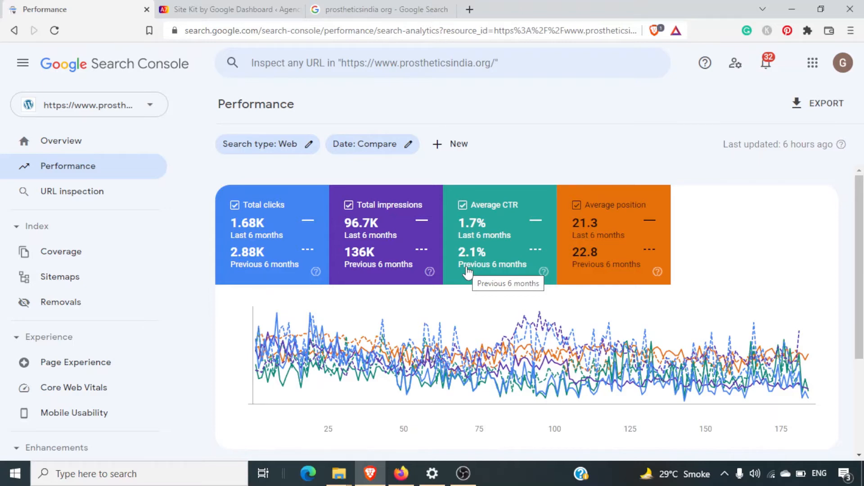
scroll(468, 273, down, 3)
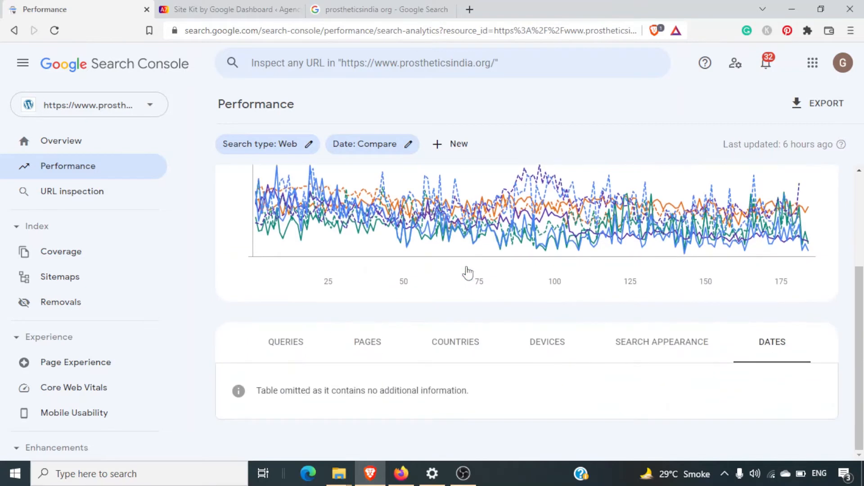
scroll(468, 273, up, 3)
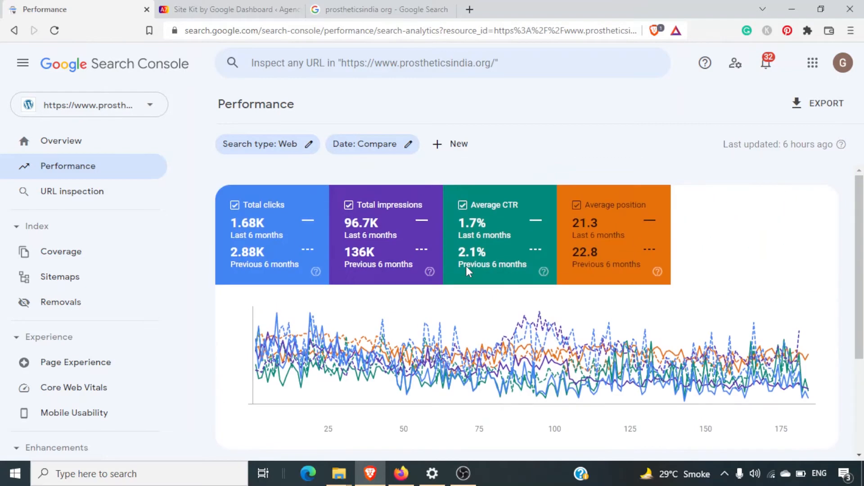
Set the report's search type to Image and review the six-month comparison chart.
click(313, 151)
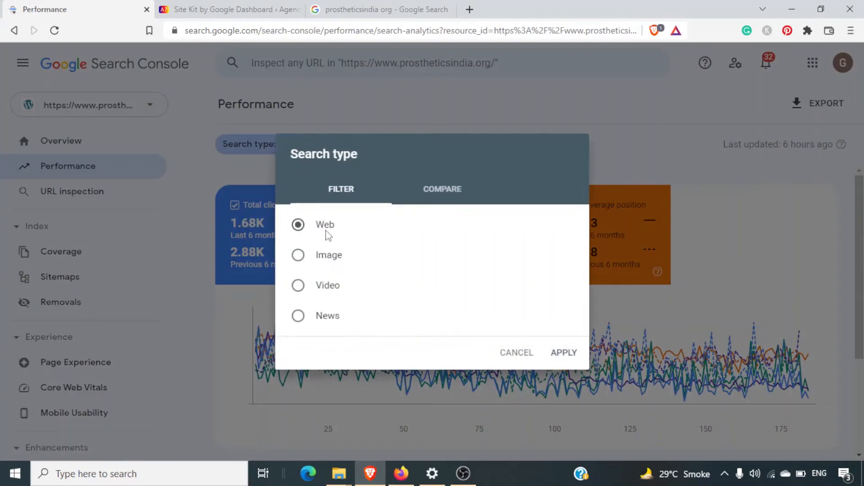
click(295, 257)
click(564, 352)
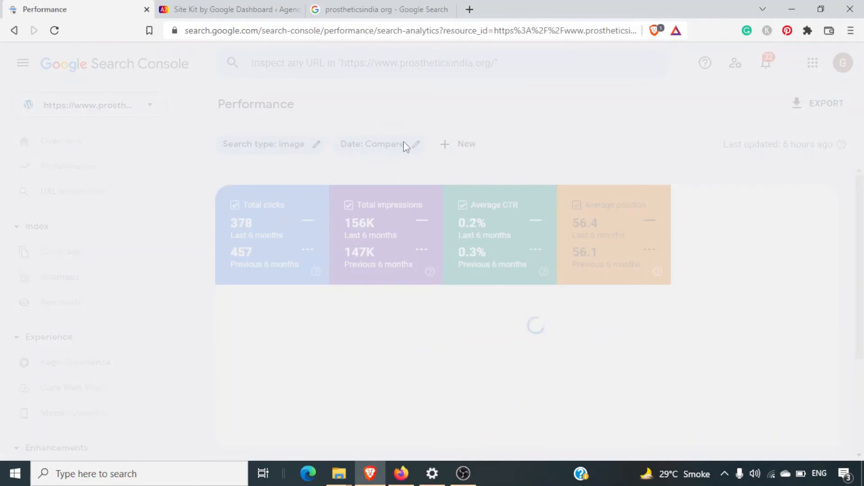
scroll(475, 332, down, 2)
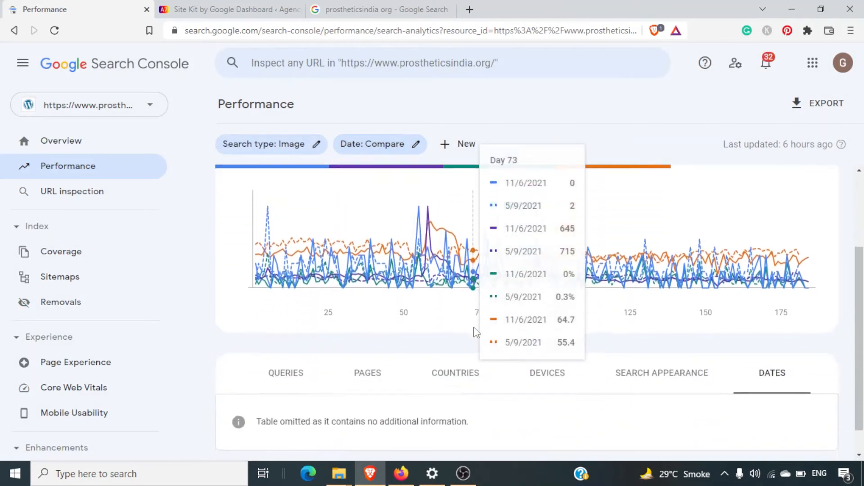
scroll(476, 332, down, 1)
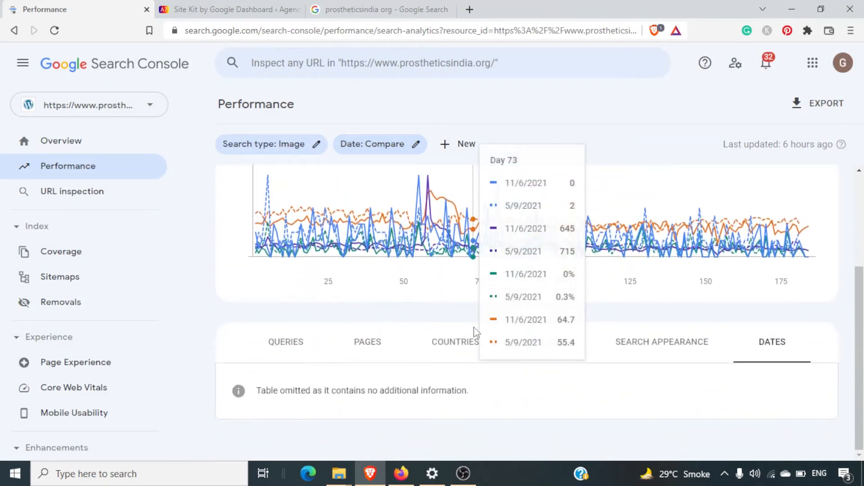
Show the image search comparison by query and bring the top queries table into view.
triple_click(365, 393)
right_click(367, 394)
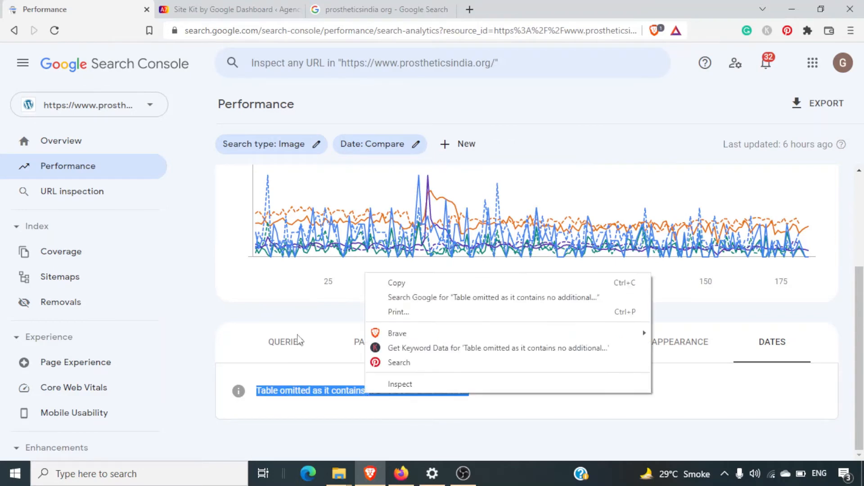
click(295, 341)
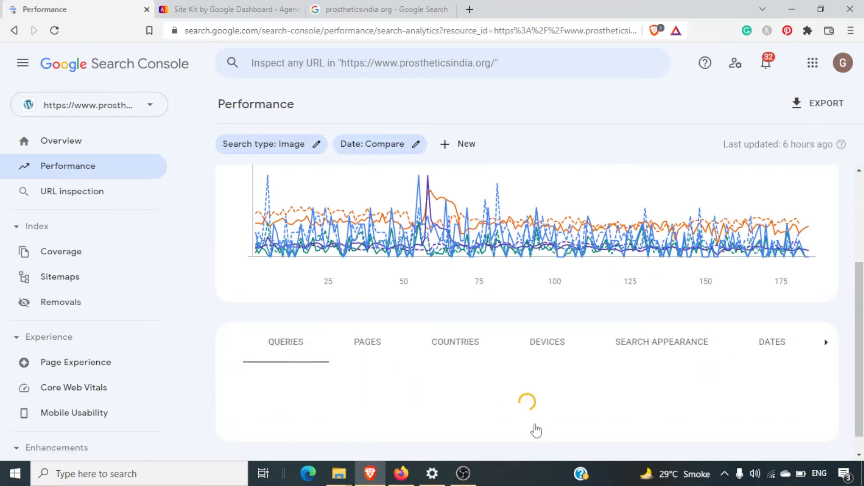
scroll(535, 428, up, 3)
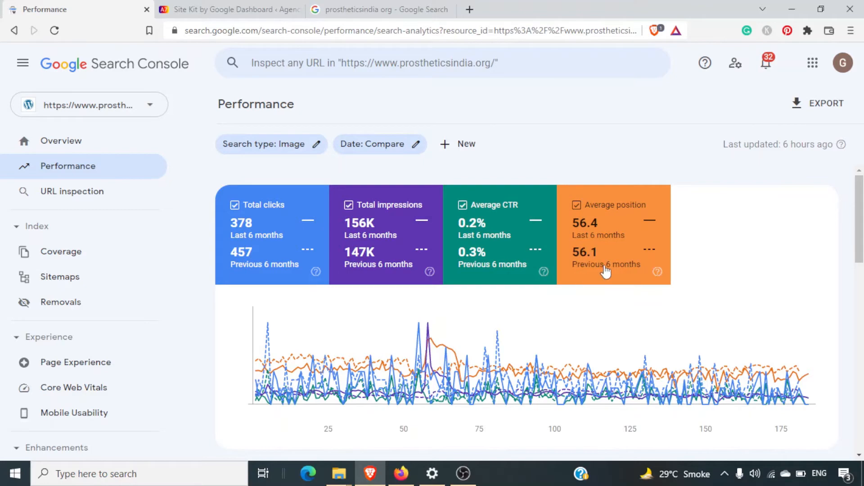
scroll(747, 318, down, 10)
scroll(747, 322, up, 5)
scroll(747, 321, up, 1)
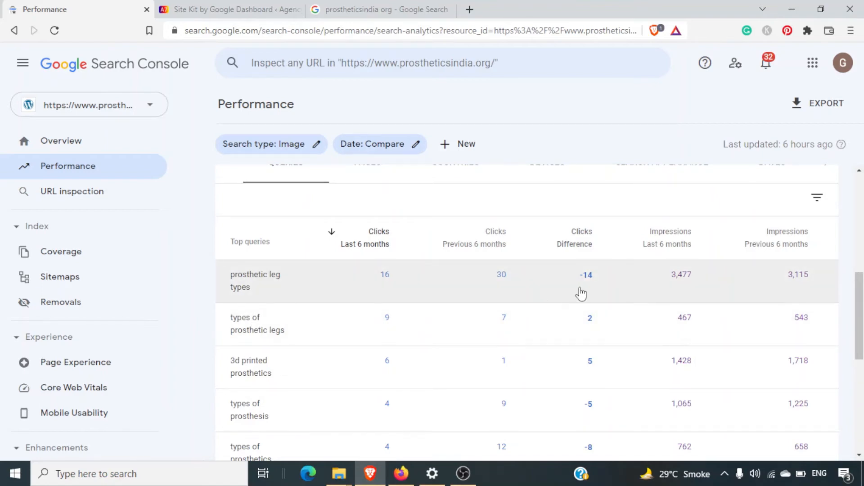
Examine the clicks difference and both periods' impressions for the top image search queries.
mouse_move(576, 287)
mouse_down()
mouse_move(605, 277)
mouse_move(567, 272)
mouse_move(581, 291)
mouse_up()
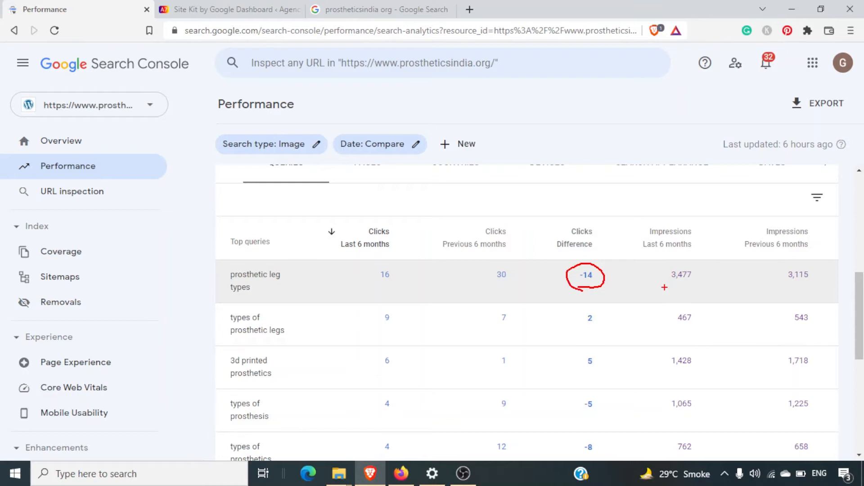
drag(670, 288, 696, 288)
mouse_move(787, 287)
mouse_down()
mouse_move(815, 282)
mouse_move(800, 265)
mouse_move(772, 280)
mouse_up()
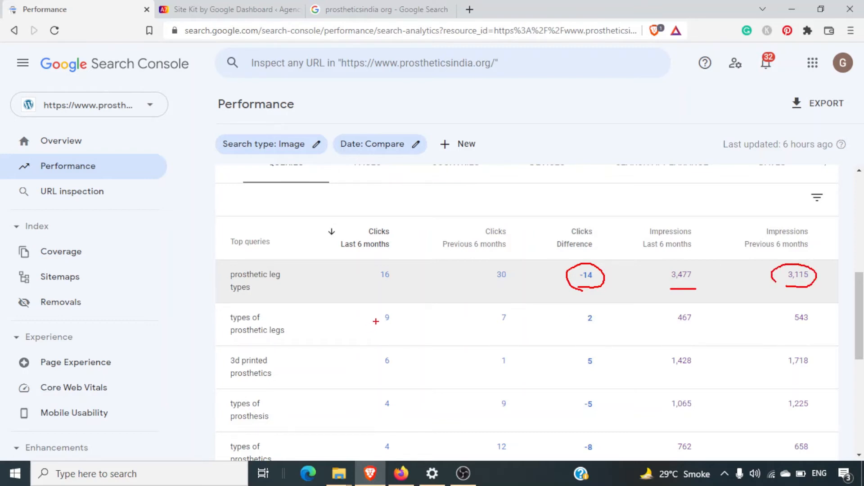
drag(377, 323, 388, 319)
drag(579, 323, 613, 324)
drag(584, 373, 591, 372)
drag(590, 416, 599, 416)
drag(595, 456, 599, 455)
mouse_move(560, 251)
mouse_down()
mouse_move(556, 319)
mouse_move(576, 437)
mouse_move(586, 468)
mouse_move(625, 459)
mouse_move(621, 277)
mouse_move(592, 255)
mouse_move(559, 253)
mouse_up()
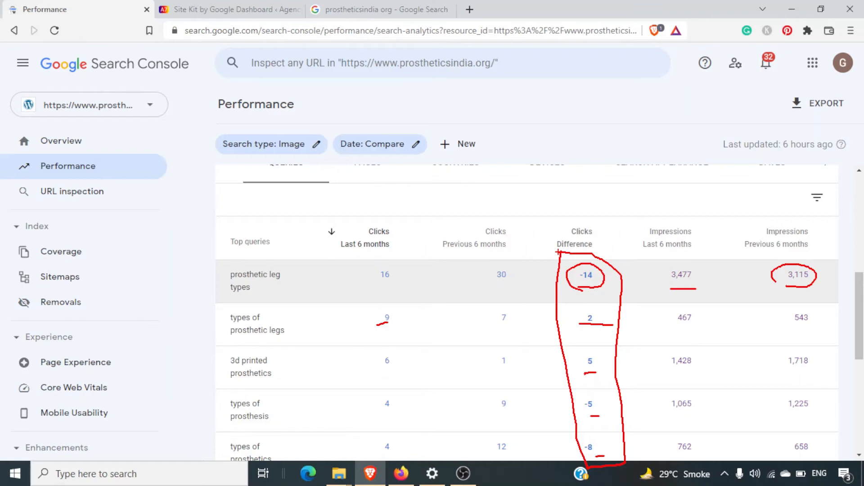
key(Escape)
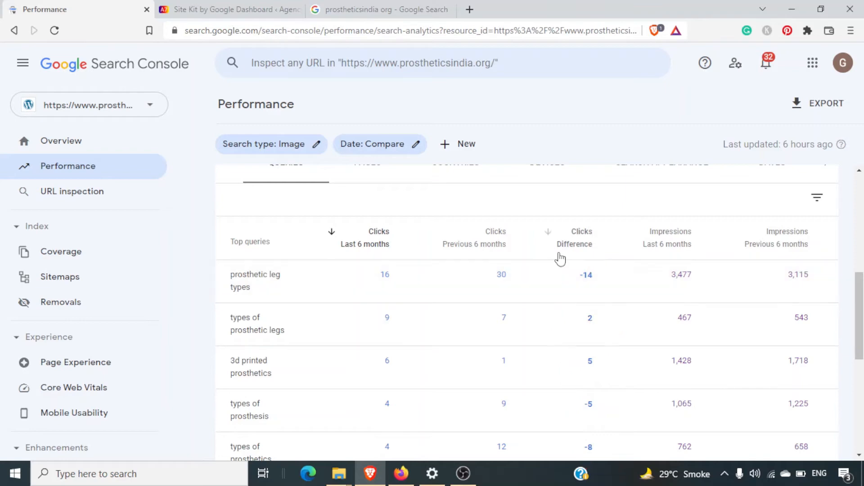
Export the image search comparison report to Google Sheets.
scroll(560, 257, up, 5)
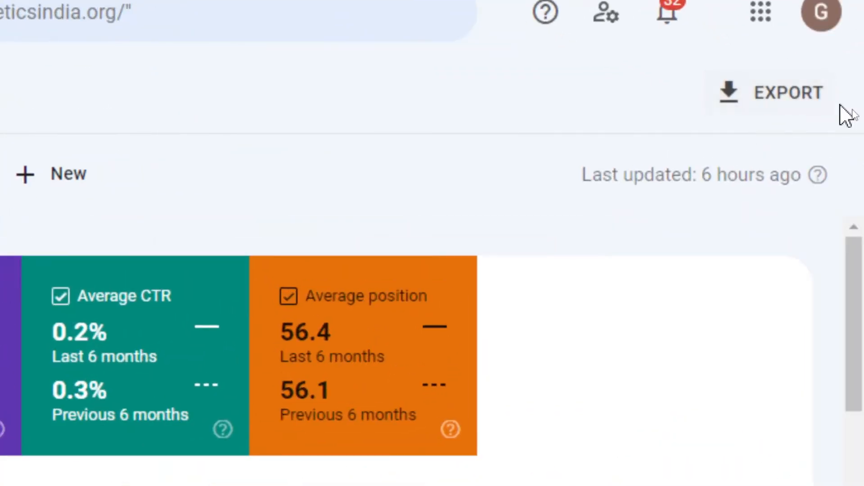
click(801, 106)
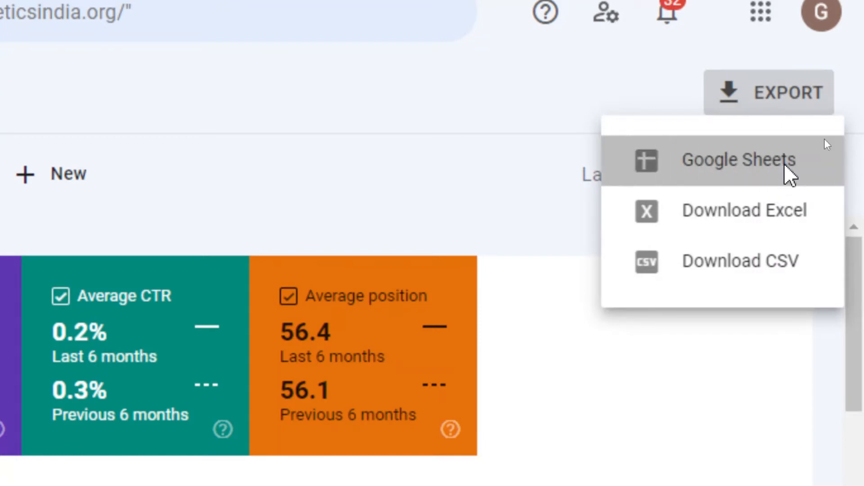
click(790, 175)
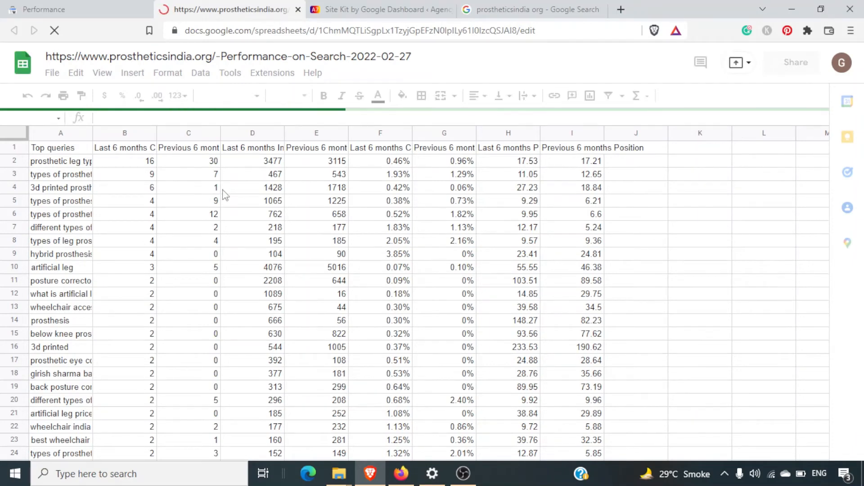
Return to the Performance report and set the search type to Web.
click(57, 9)
scroll(346, 310, down, 10)
scroll(347, 310, up, 10)
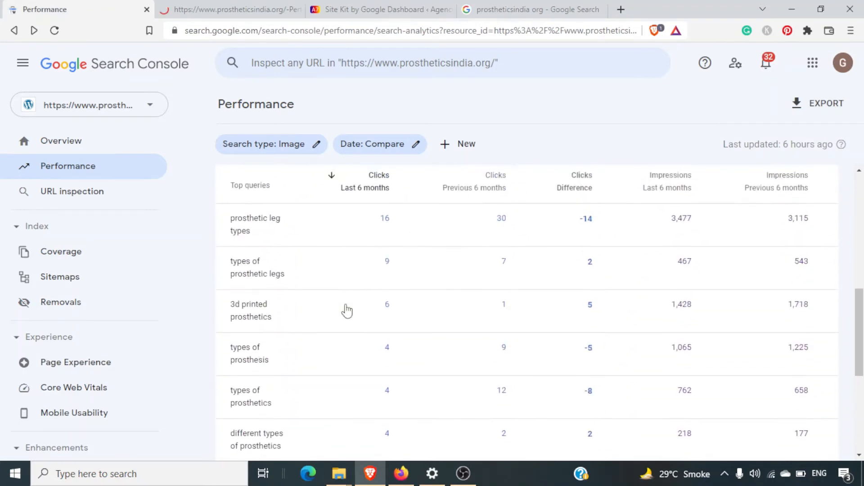
click(317, 153)
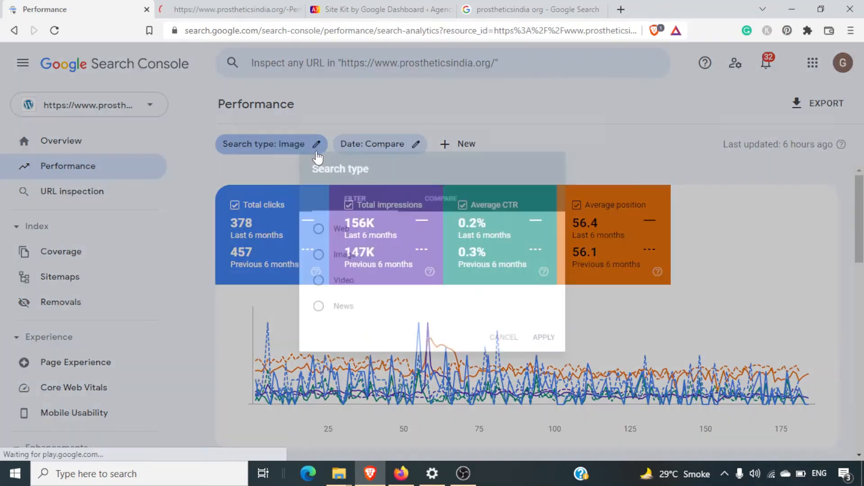
click(306, 227)
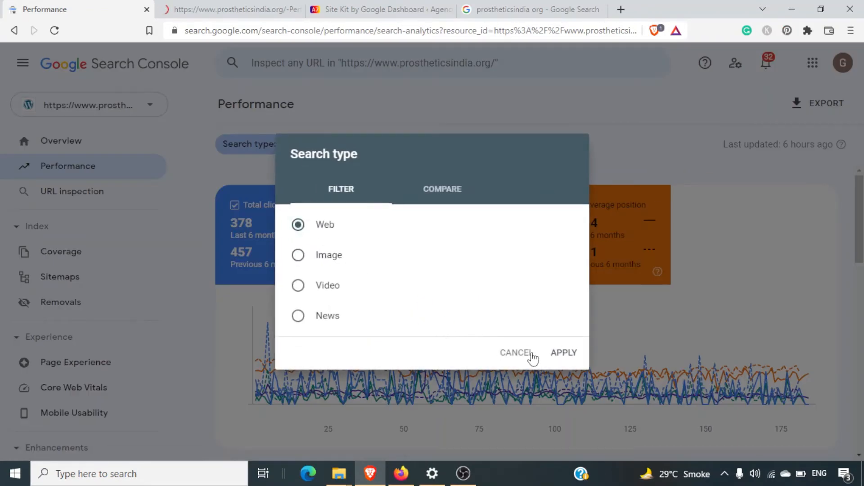
click(558, 354)
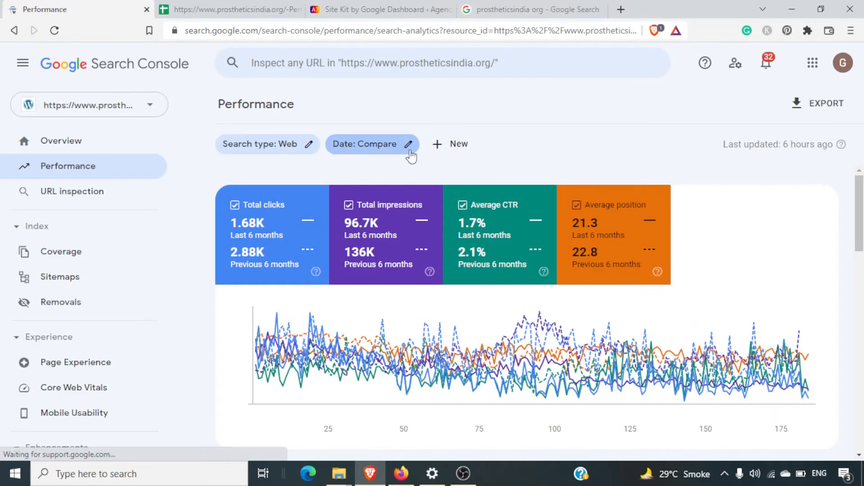
Replace the period comparison with a date filter for the last 7 days.
click(411, 156)
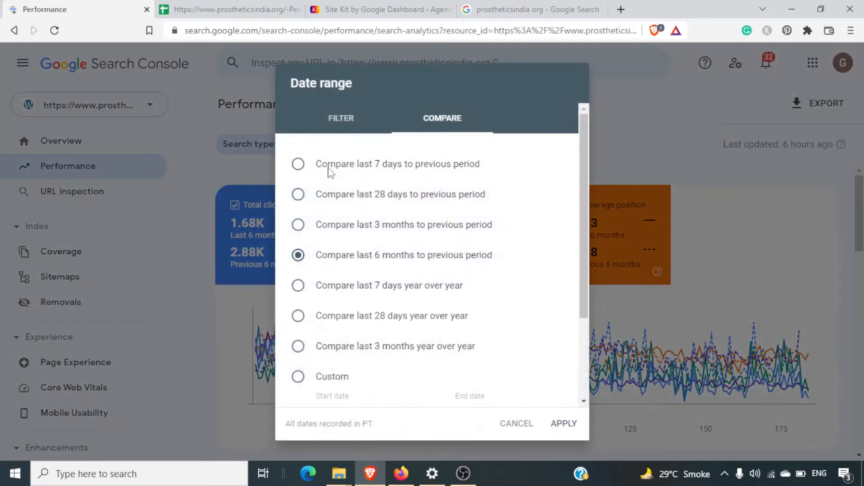
click(330, 170)
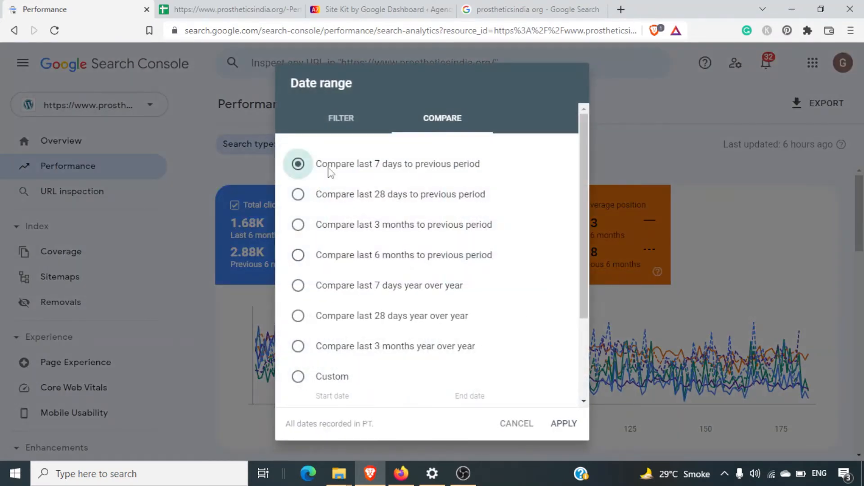
click(332, 118)
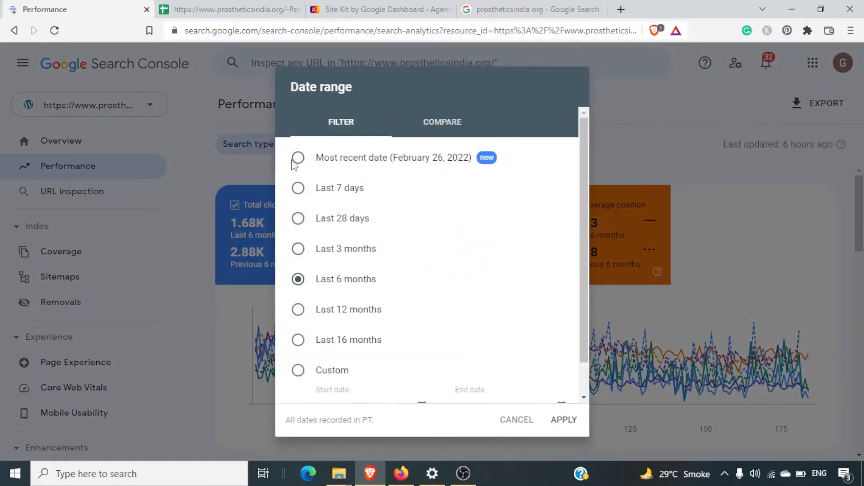
click(298, 188)
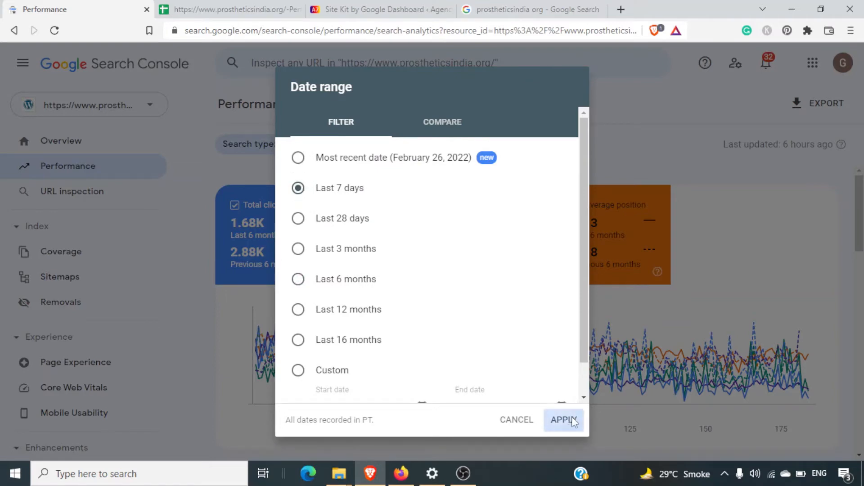
click(563, 419)
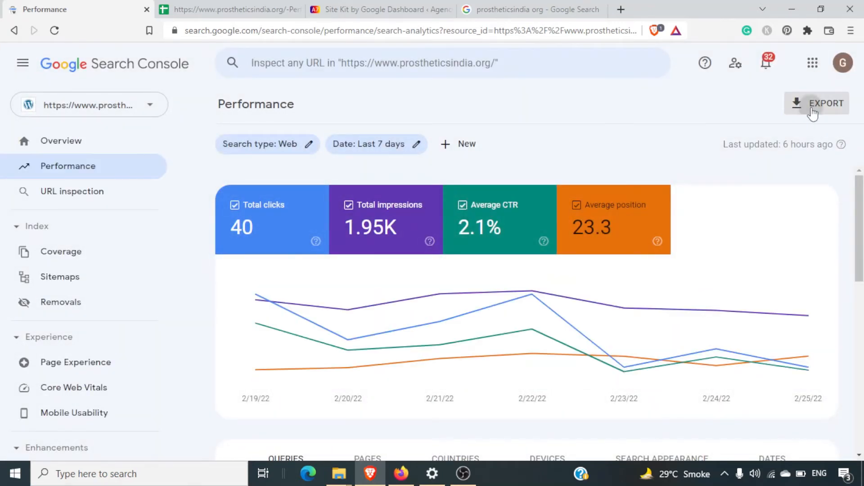
Export the 7-day web performance report to Google Sheets and close the earlier exported spreadsheet.
click(813, 113)
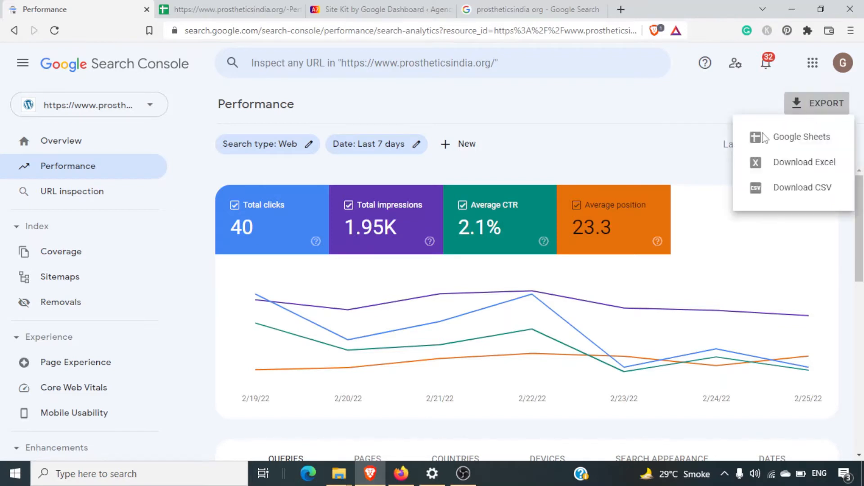
click(804, 144)
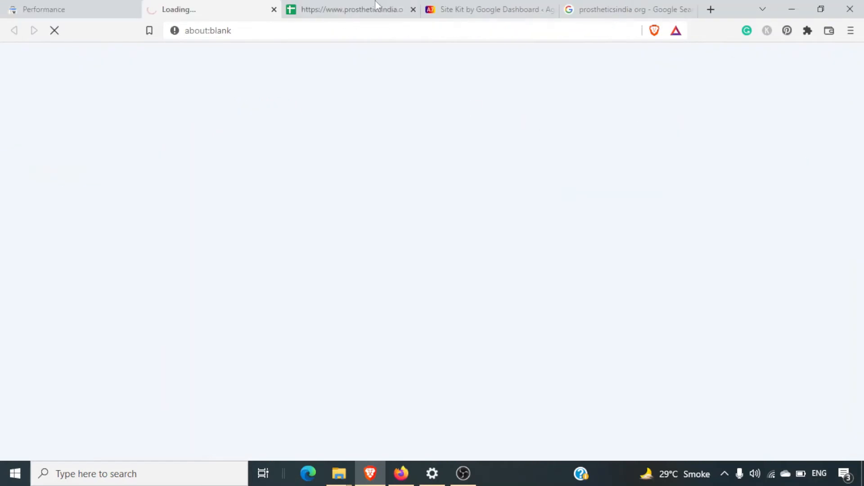
click(413, 10)
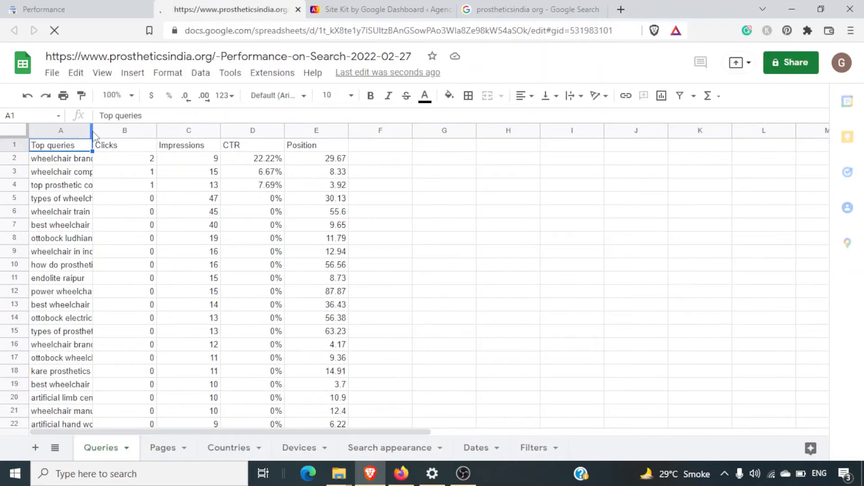
Fit the Top queries column to its contents in the exported sheet and return to the Performance report.
double_click(91, 130)
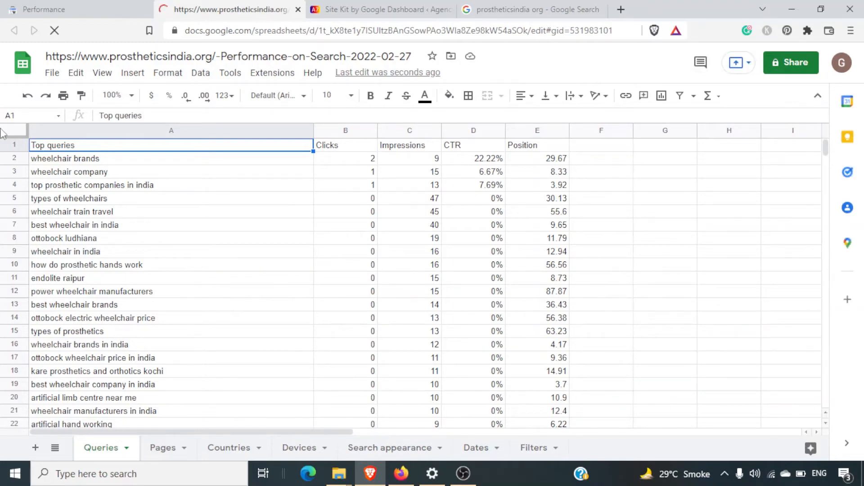
click(59, 5)
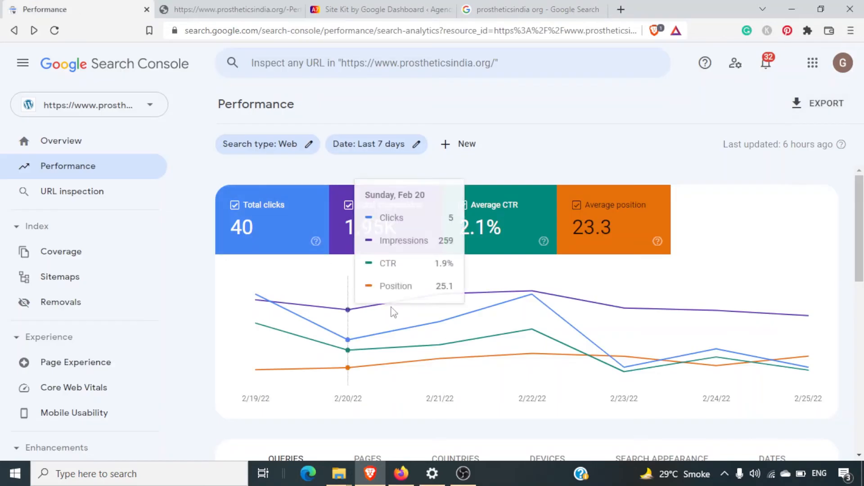
Start a URL inspection and open the prostheticsindia.org artificial limbs category page from the Google search results.
scroll(553, 374, down, 9)
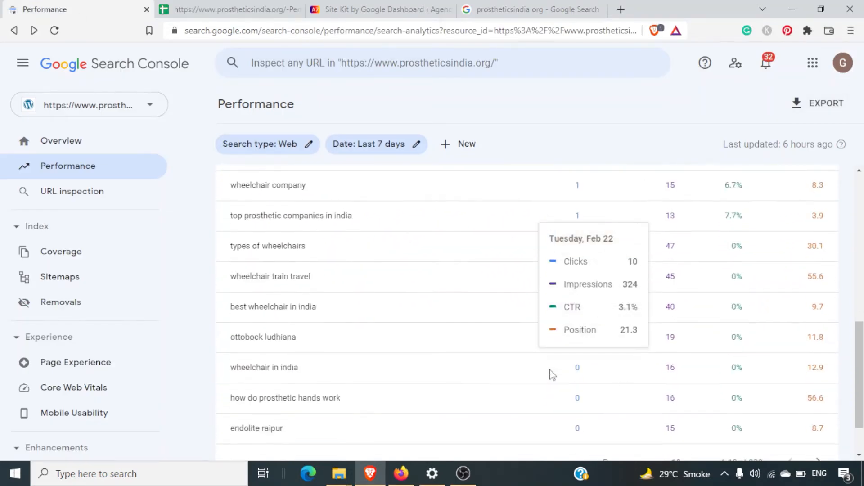
scroll(551, 376, up, 10)
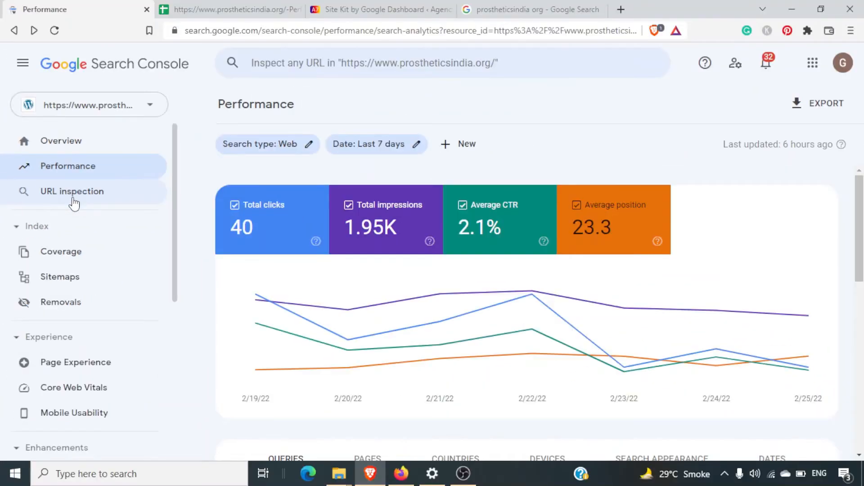
click(74, 203)
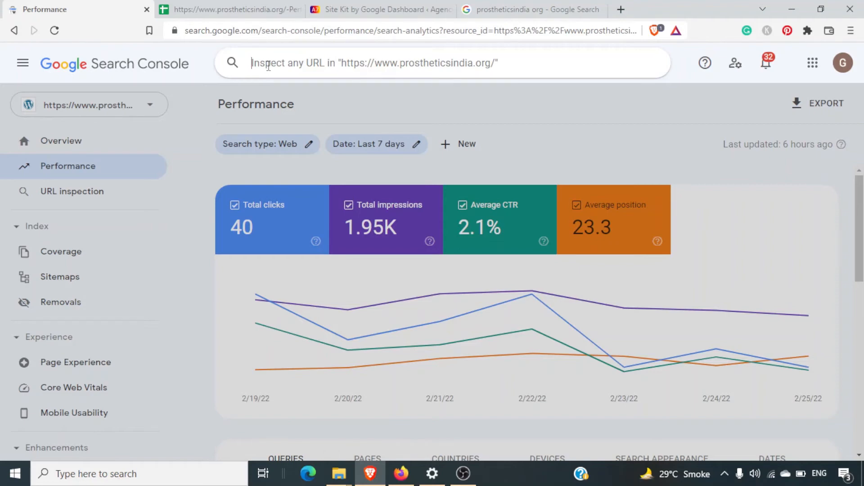
click(529, 14)
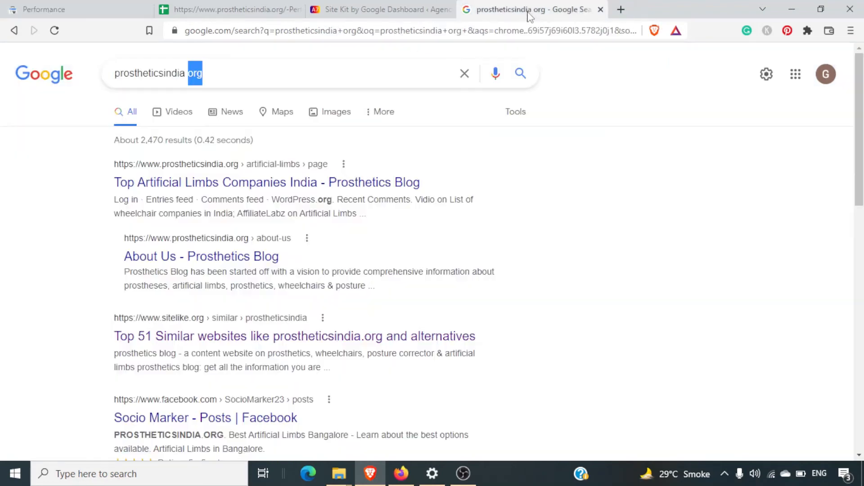
click(359, 185)
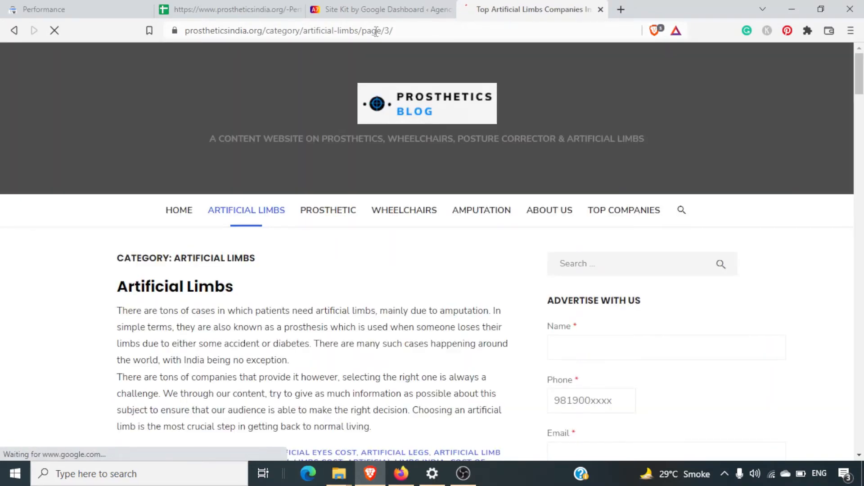
click(376, 31)
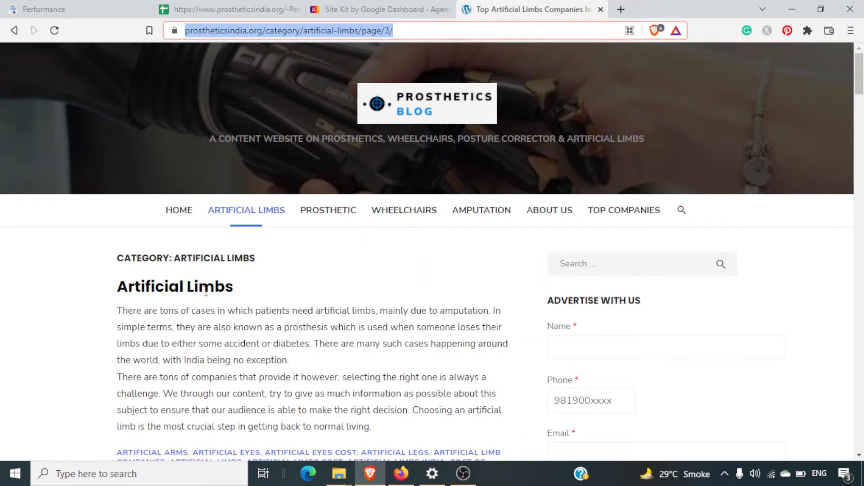
Open the Top Artificial Limbs Companies in Ludhiana article from the category page and copy its address.
scroll(285, 338, down, 8)
scroll(270, 311, up, 3)
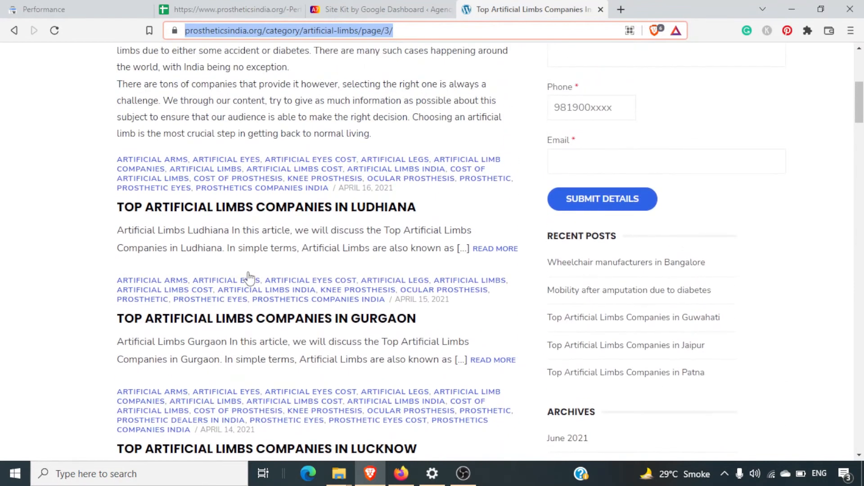
click(252, 206)
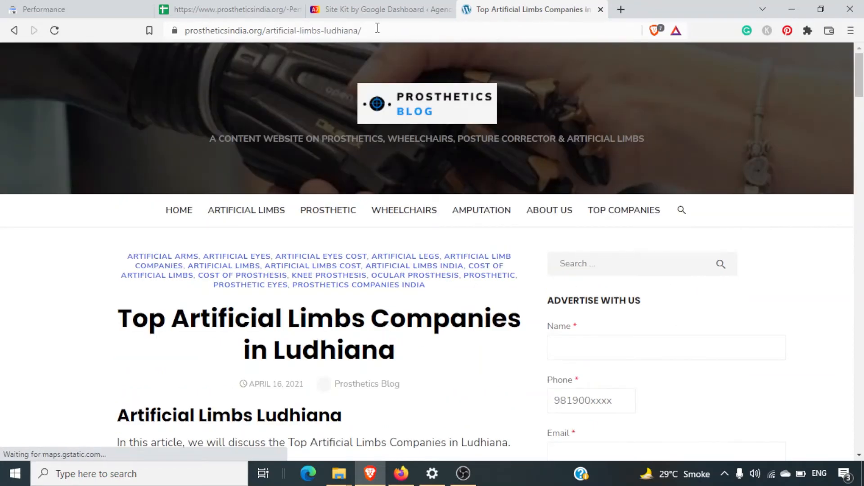
click(378, 28)
key(ctrl+c)
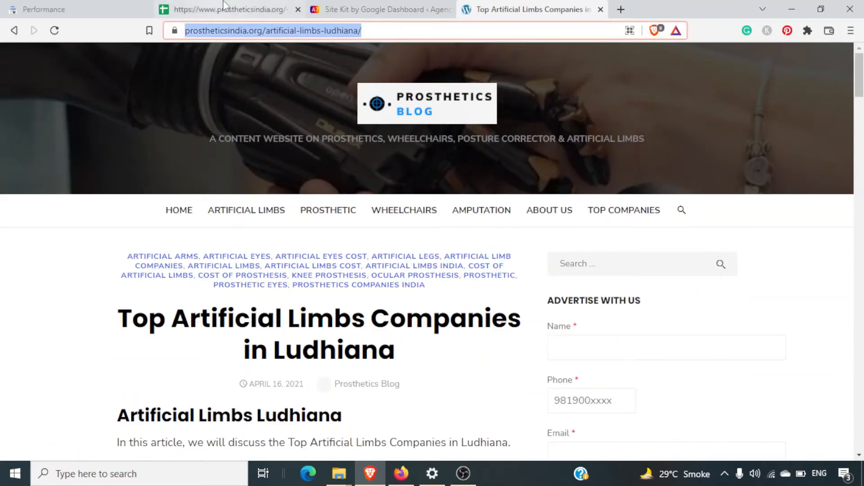
click(108, 9)
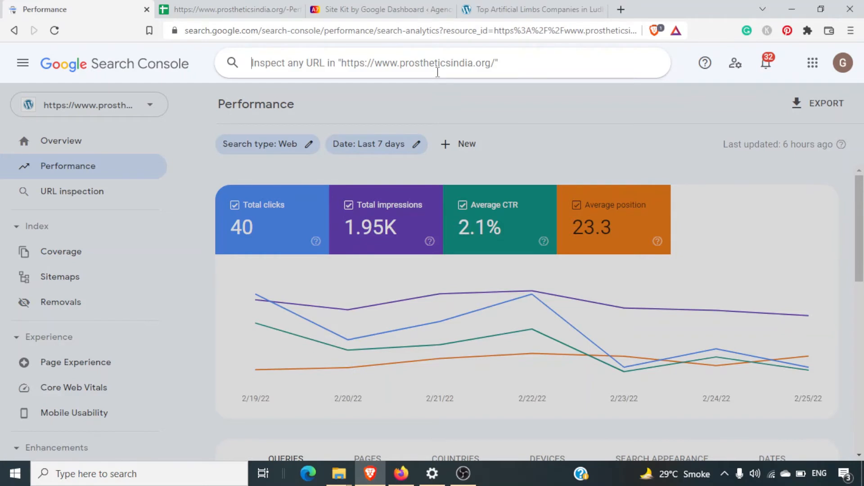
key(ctrl+v)
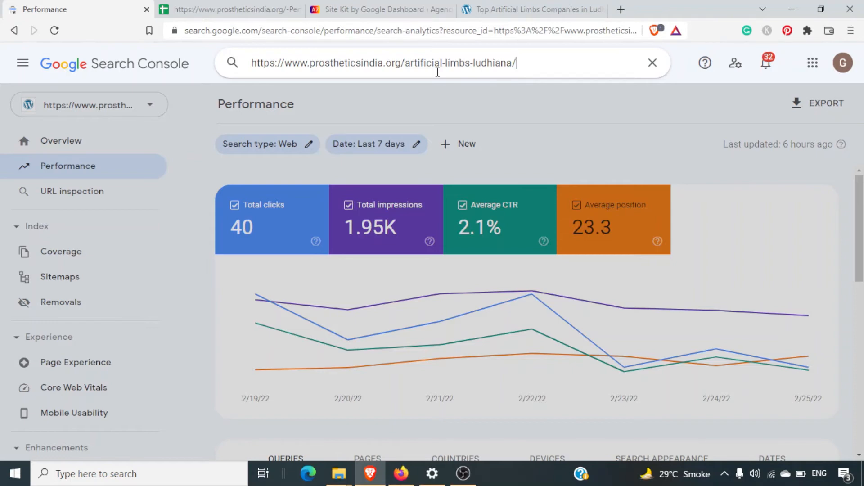
key(Return)
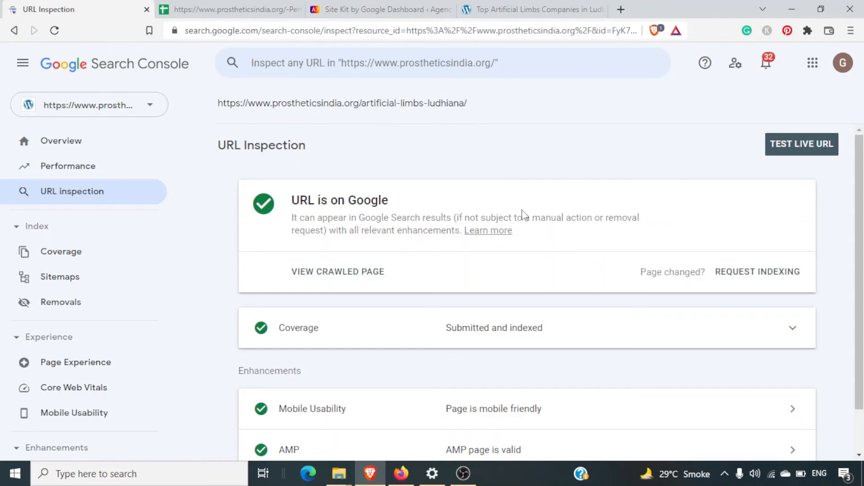
triple_click(364, 217)
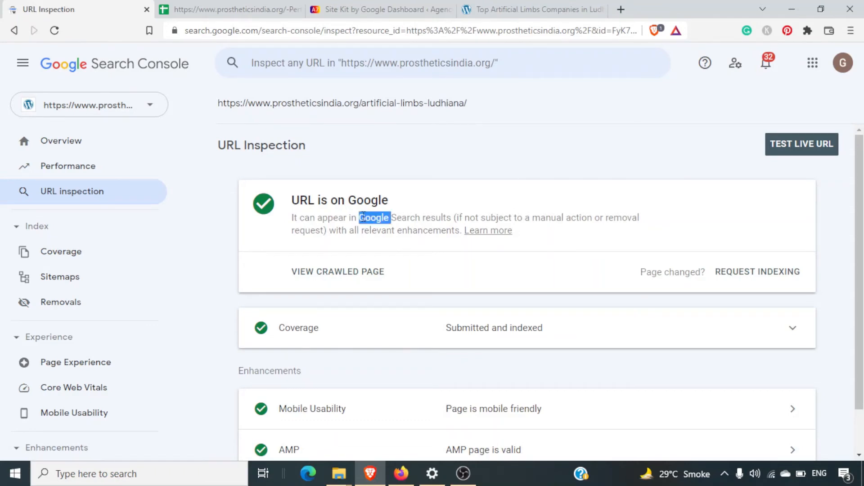
click(299, 216)
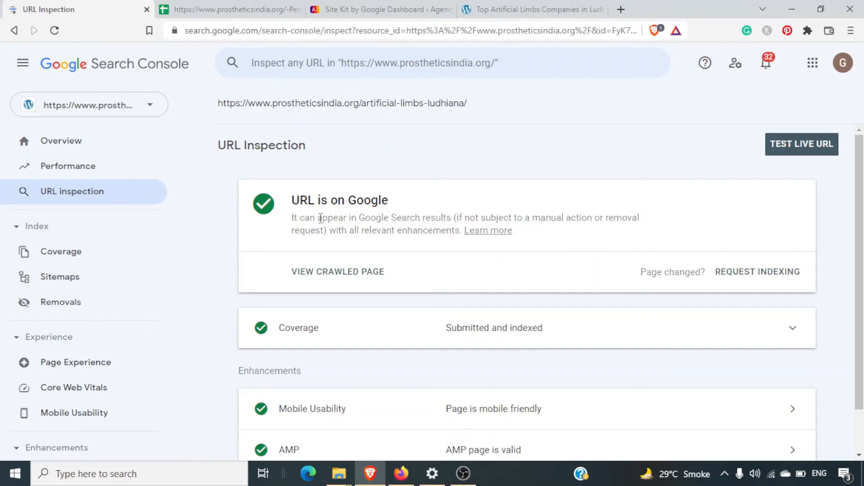
click(495, 9)
scroll(471, 241, down, 5)
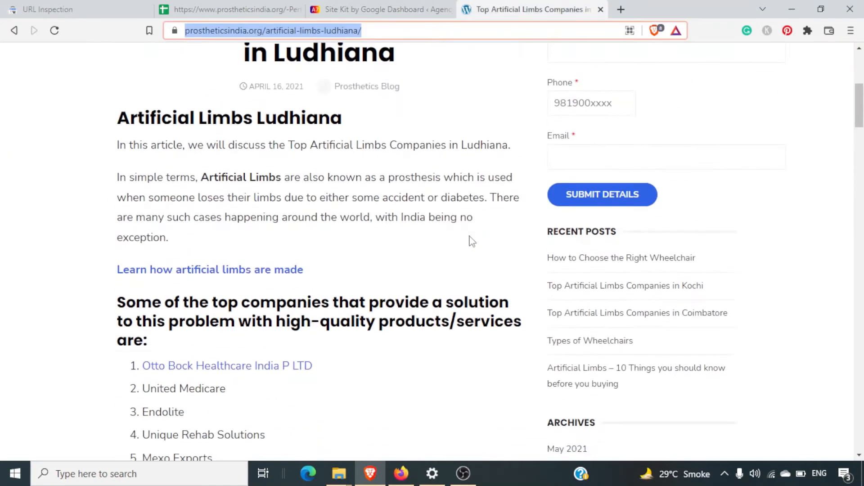
click(84, 7)
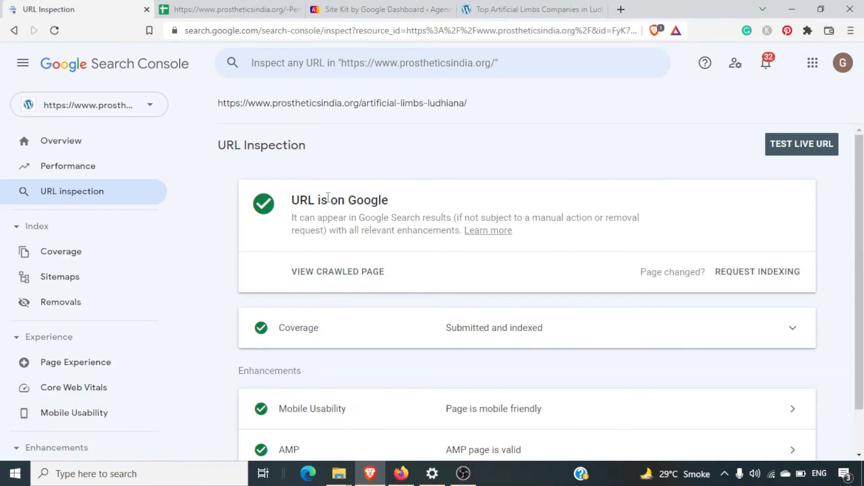
Expand the inspected URL's Coverage section and review its discovery, crawl and indexing details.
click(495, 329)
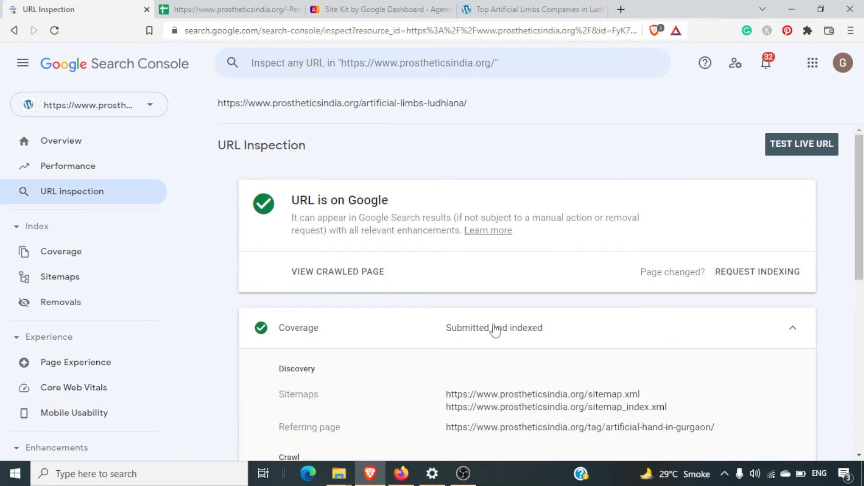
scroll(493, 329, down, 4)
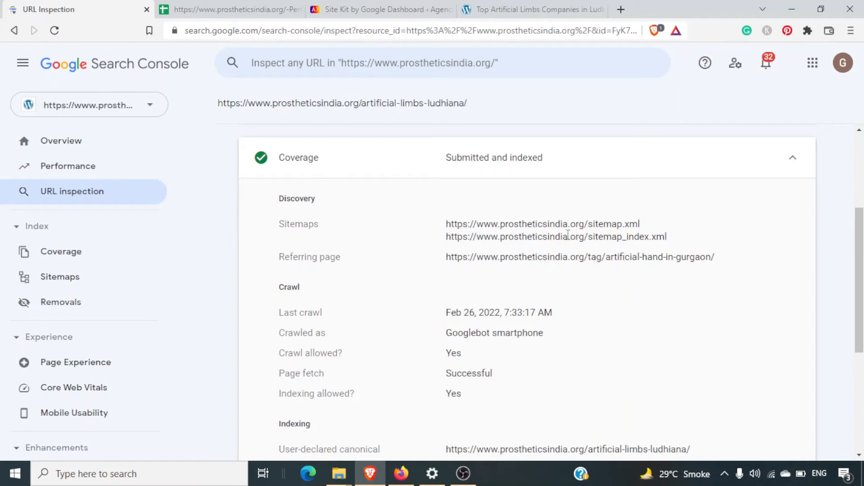
triple_click(568, 259)
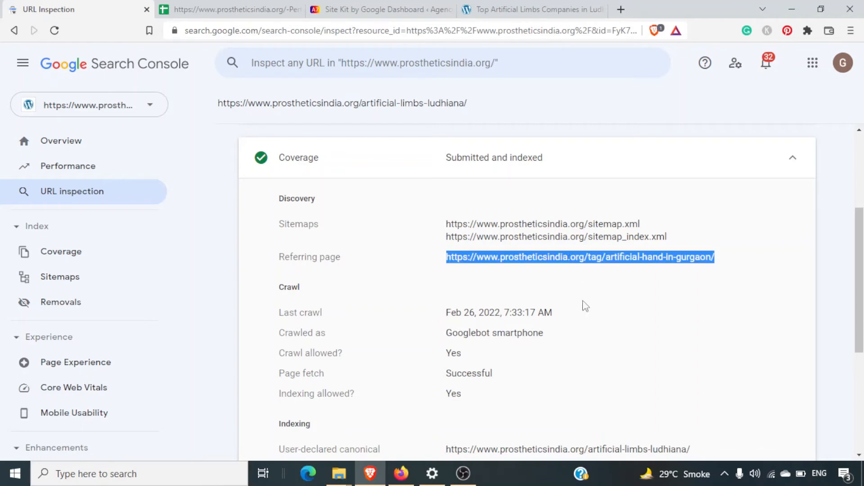
scroll(589, 327, down, 2)
scroll(589, 327, down, 2)
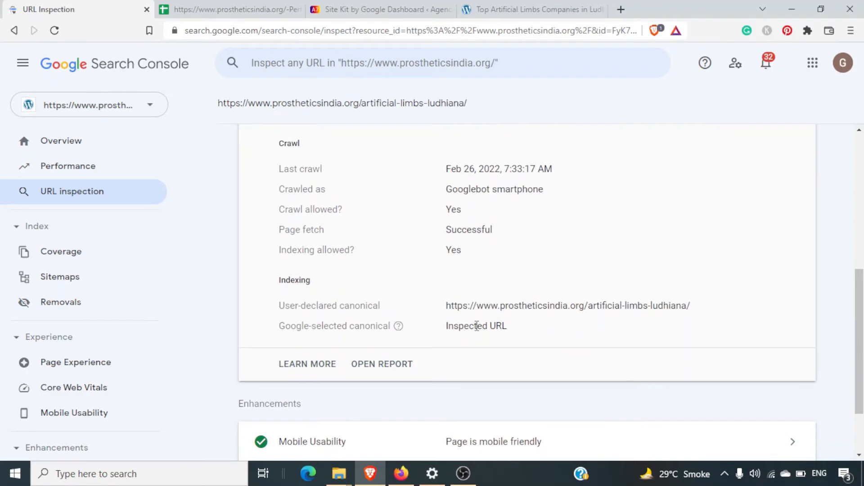
scroll(562, 323, down, 2)
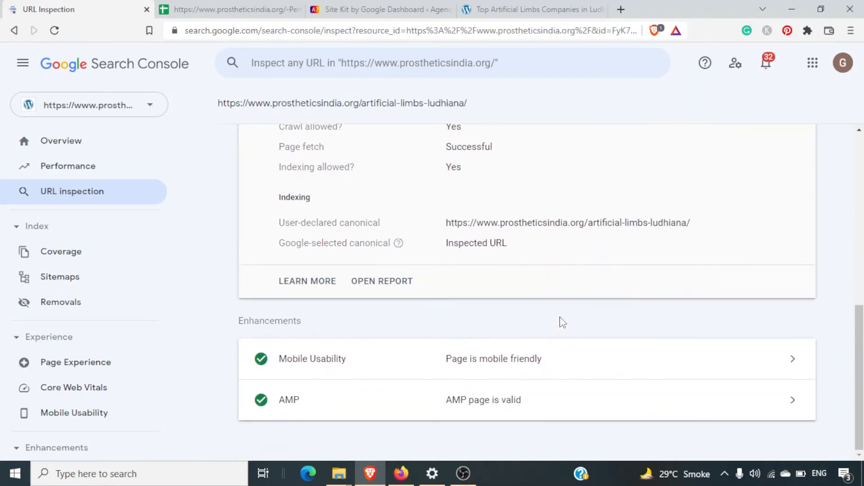
View the Mobile Usability details of the Ludhiana article, return to the inspection report and collapse its Coverage section.
click(487, 375)
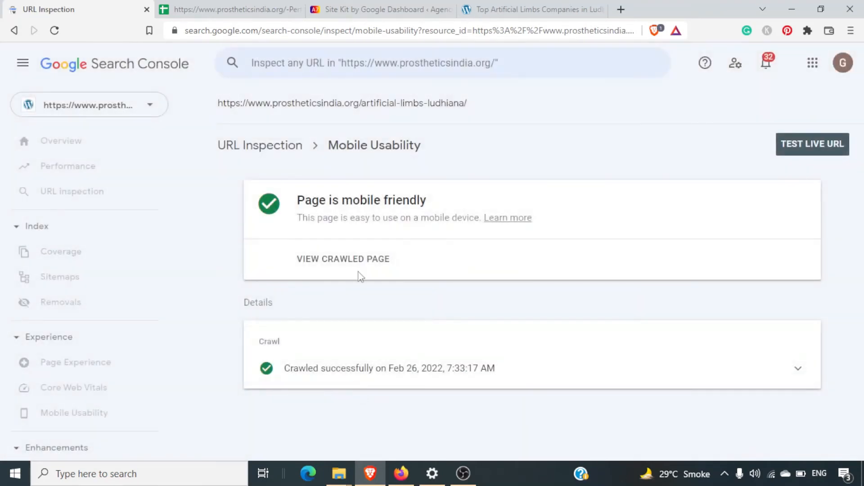
click(15, 30)
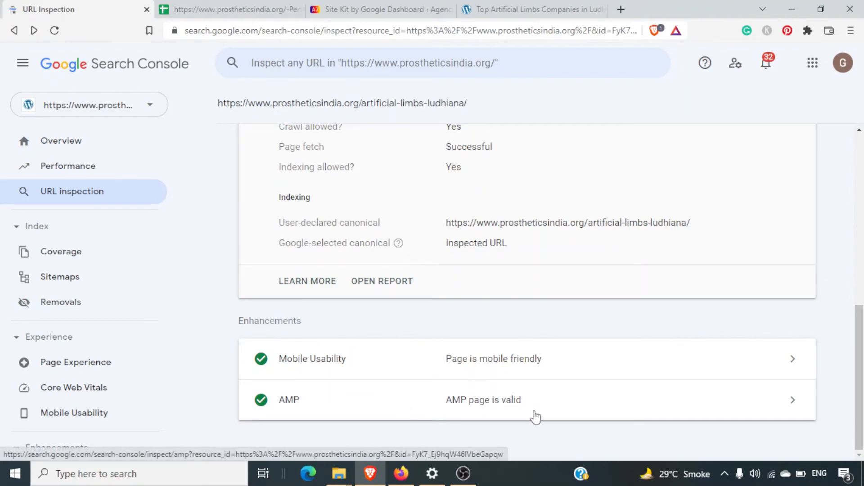
scroll(534, 417, up, 10)
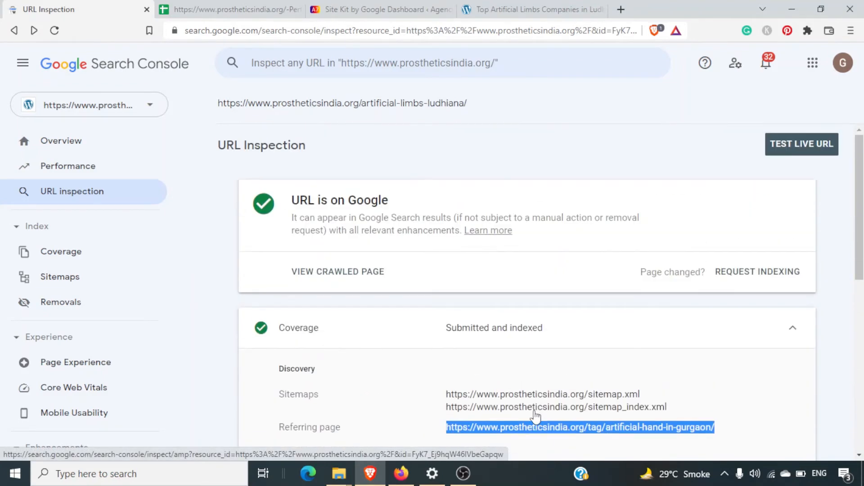
click(794, 327)
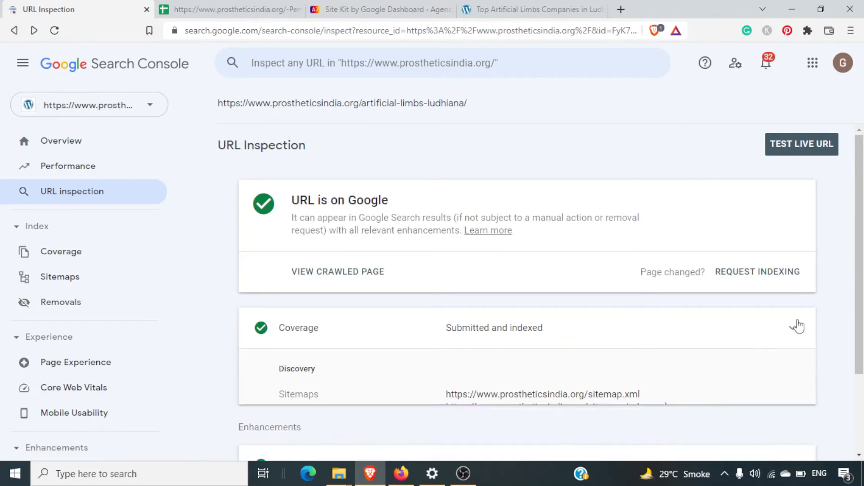
click(144, 115)
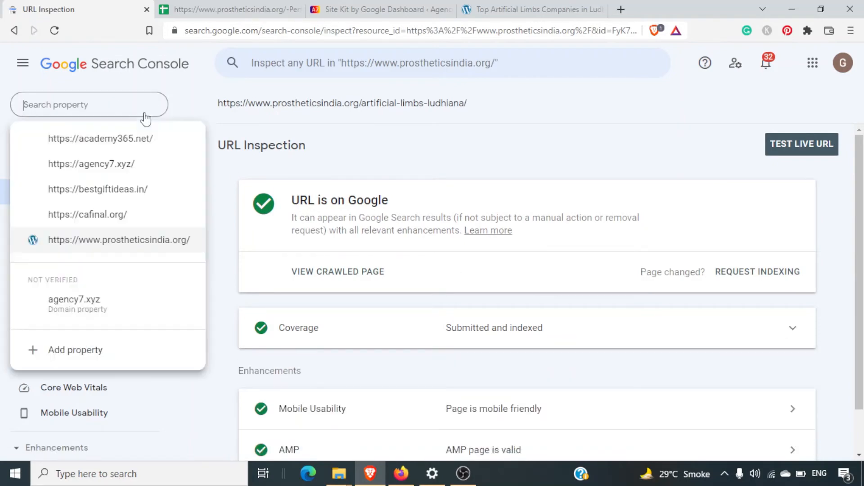
click(140, 163)
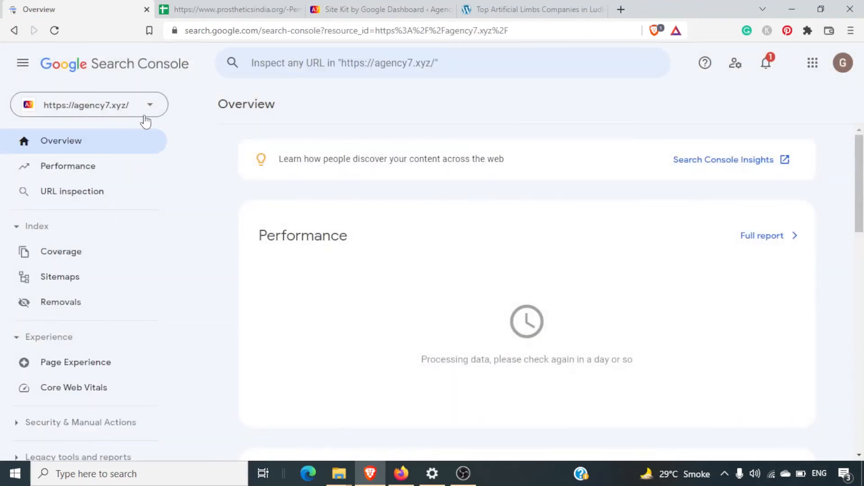
click(414, 5)
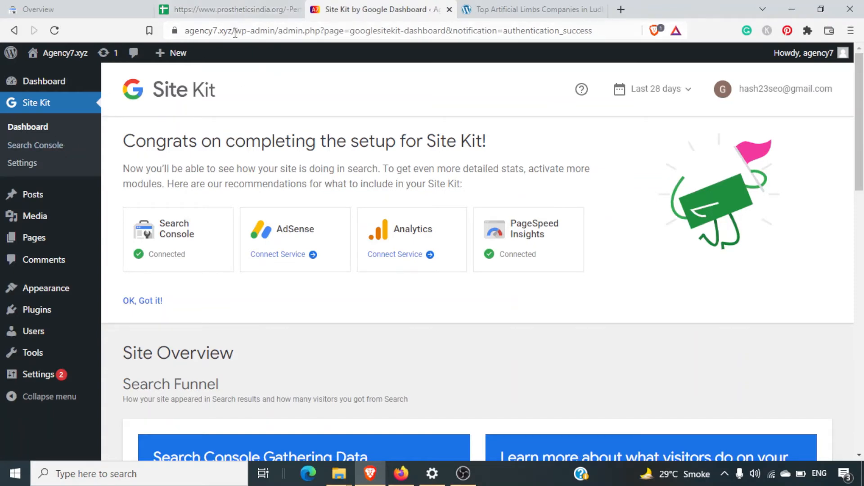
drag(234, 30, 701, 86)
key(BackSpace)
key(Return)
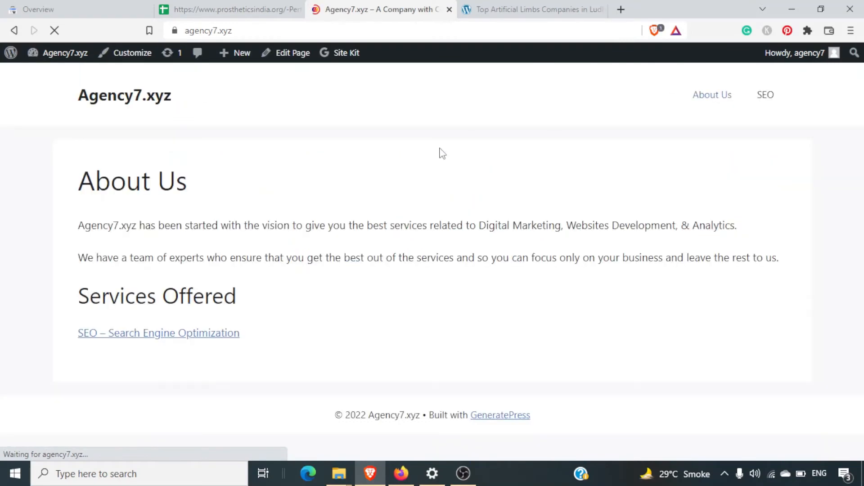
click(764, 100)
click(430, 37)
key(ctrl+c)
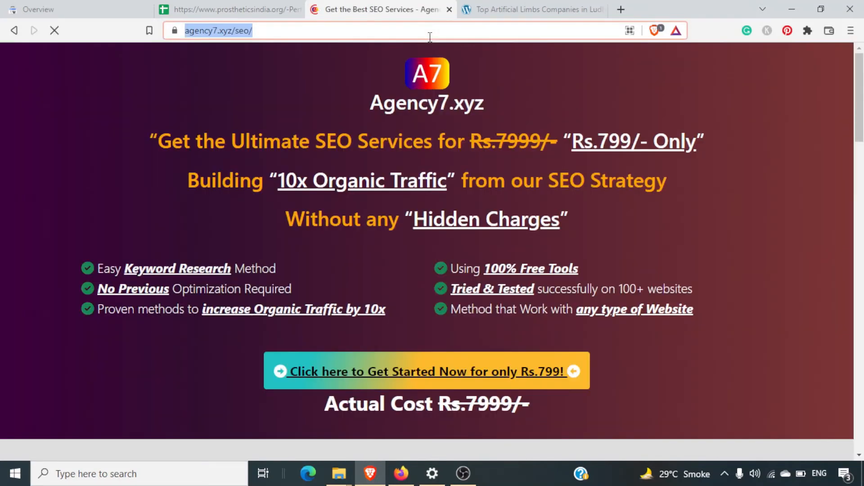
click(38, 9)
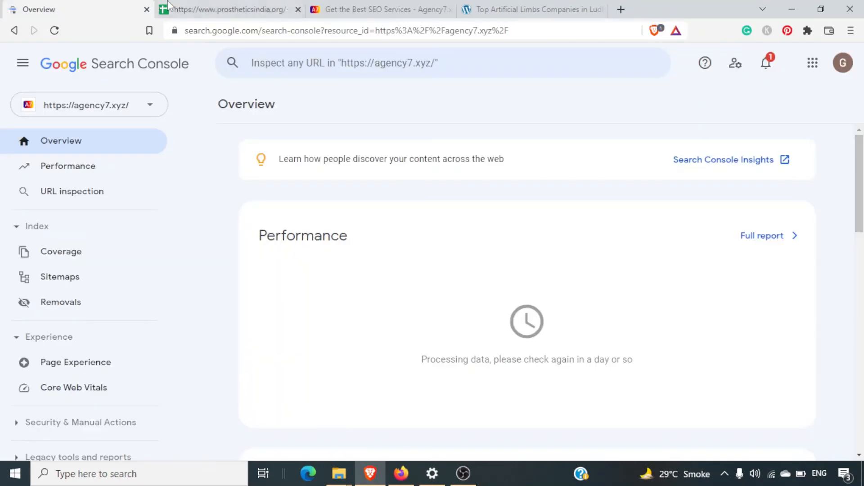
click(417, 66)
key(ctrl+v)
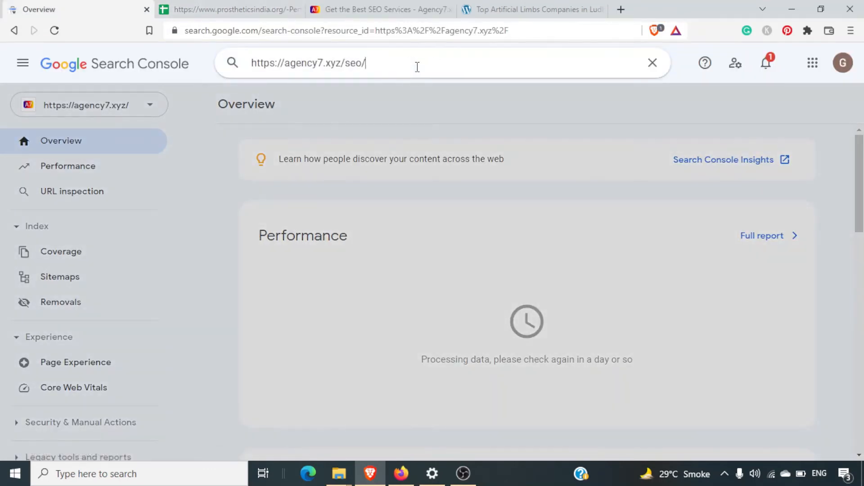
key(Return)
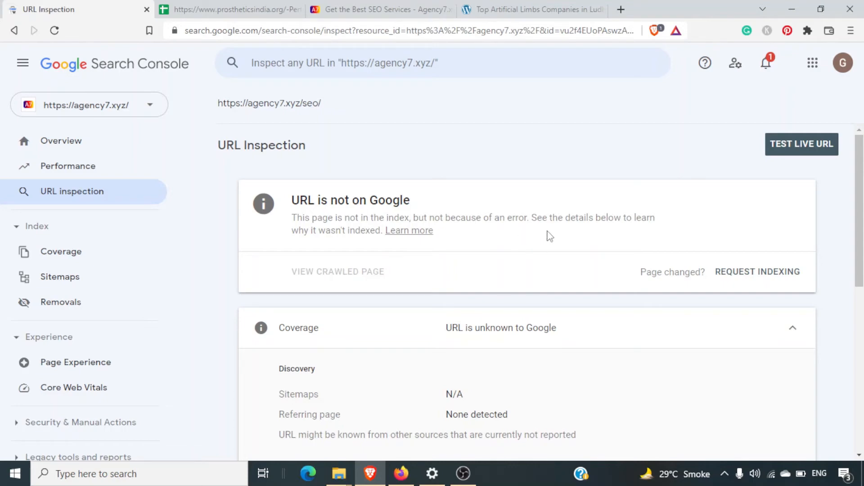
scroll(462, 241, down, 3)
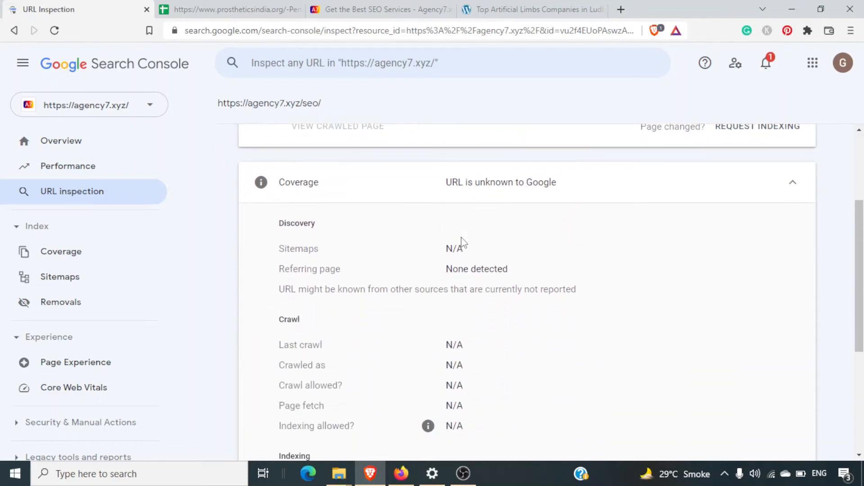
scroll(462, 242, down, 5)
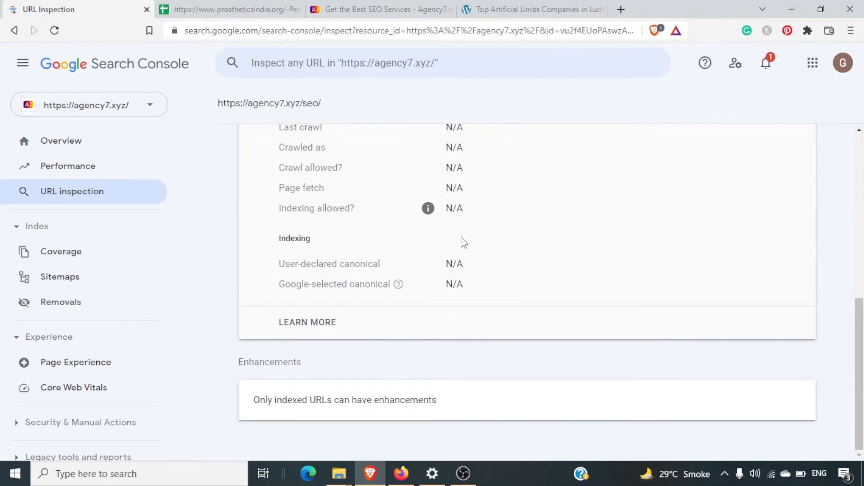
scroll(463, 242, up, 10)
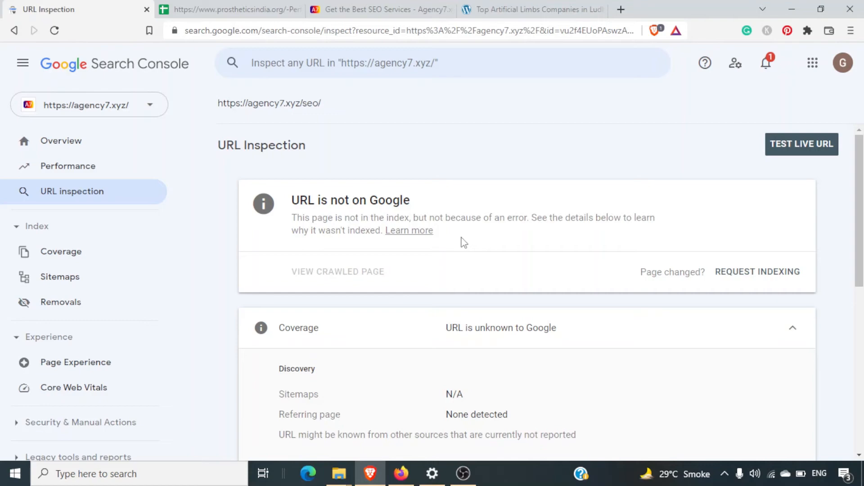
click(721, 272)
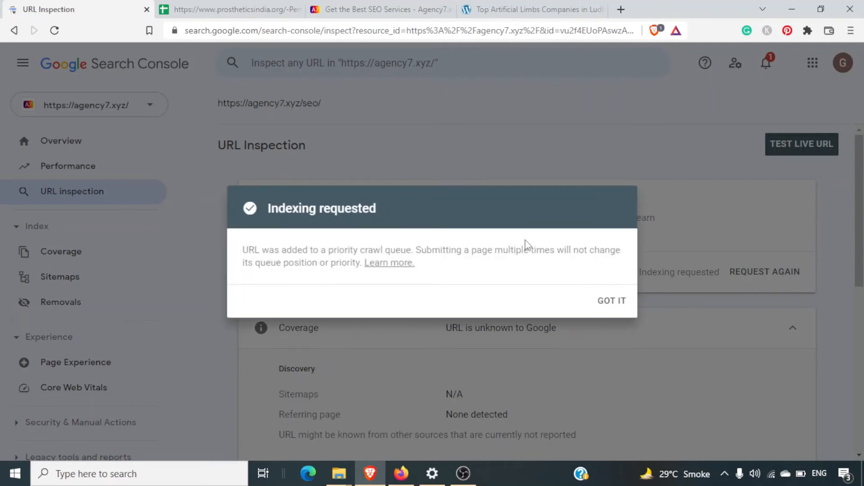
triple_click(314, 260)
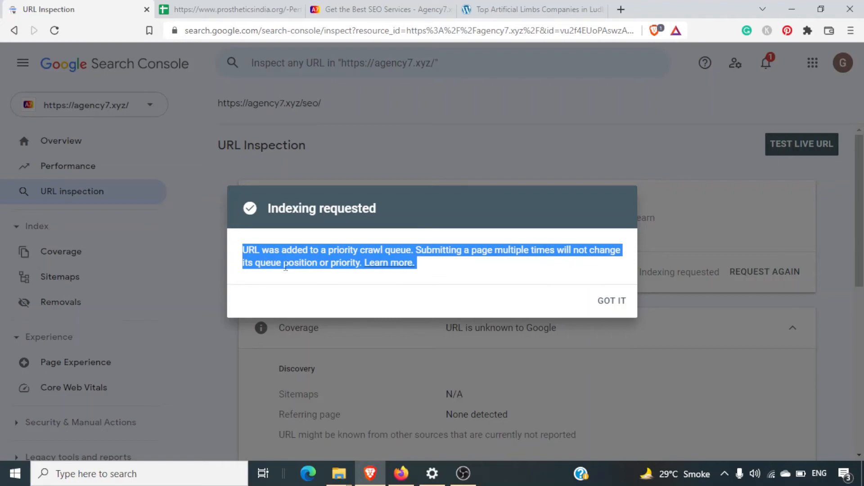
click(545, 278)
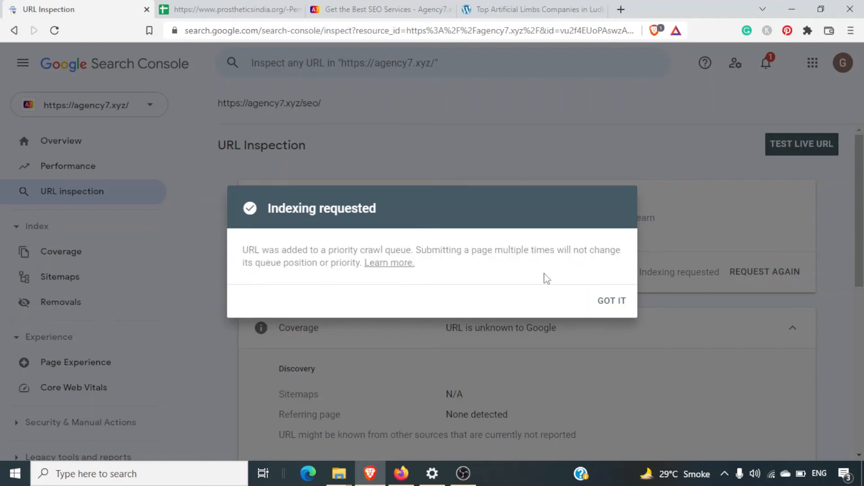
click(611, 302)
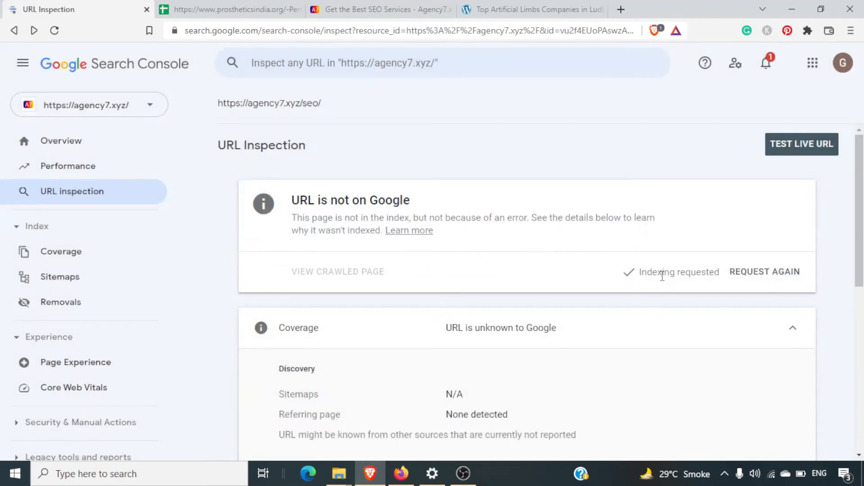
double_click(683, 265)
triple_click(682, 266)
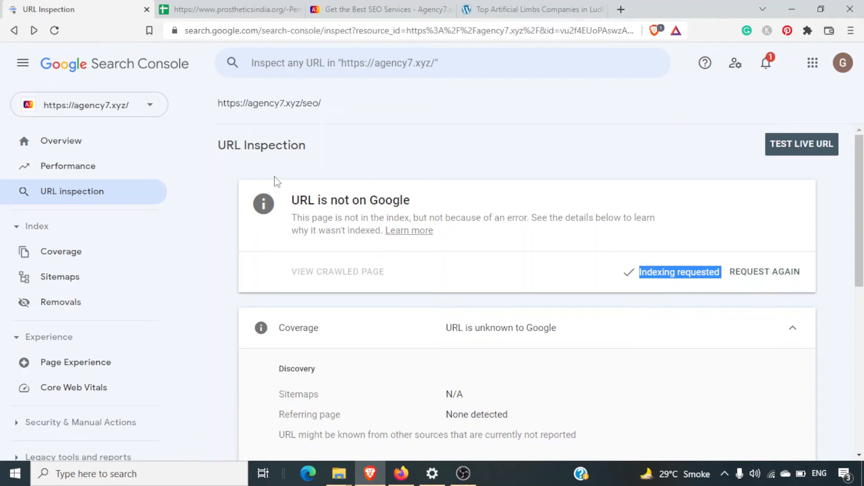
triple_click(226, 100)
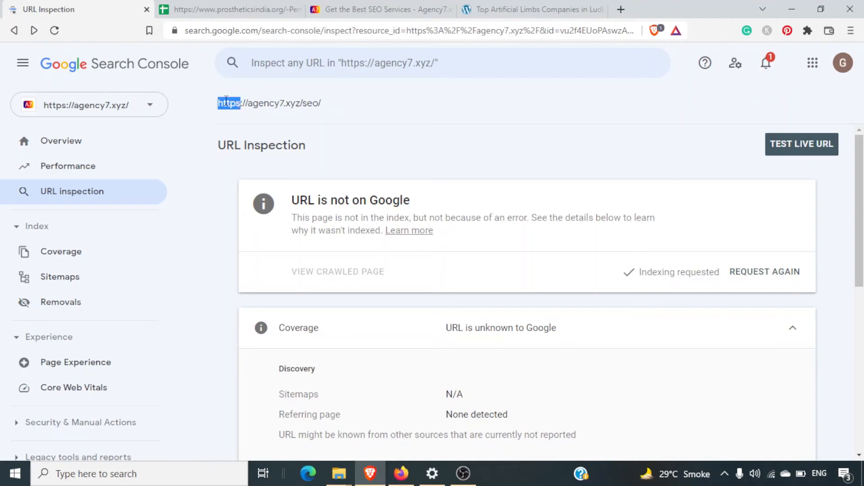
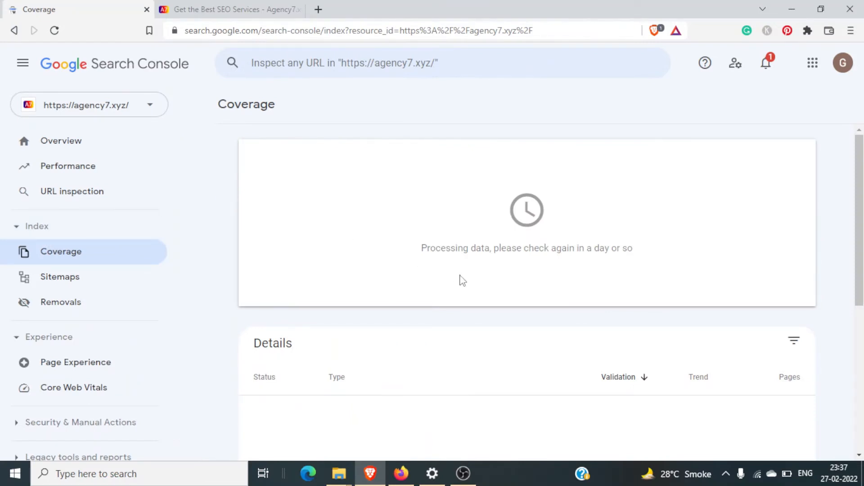
scroll(462, 281, down, 4)
scroll(460, 279, up, 4)
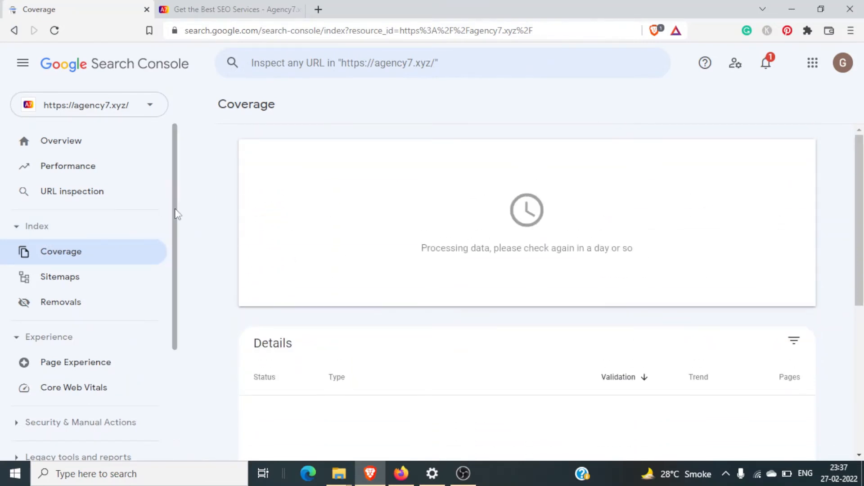
click(131, 104)
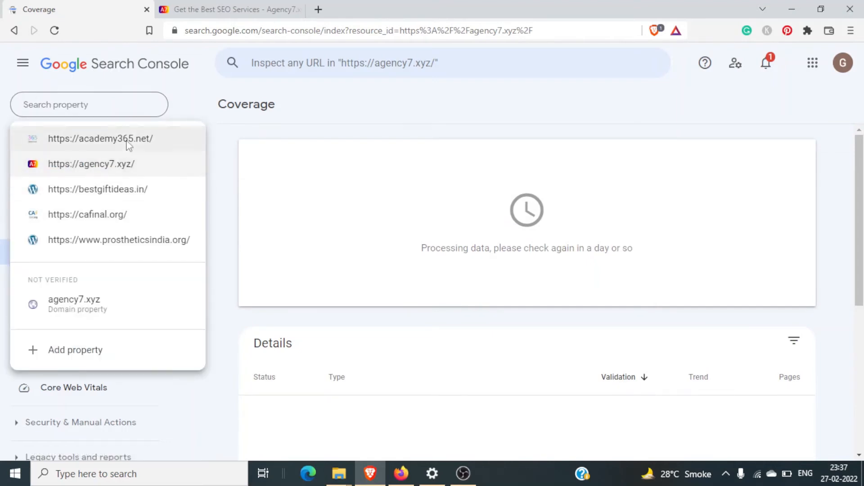
click(131, 239)
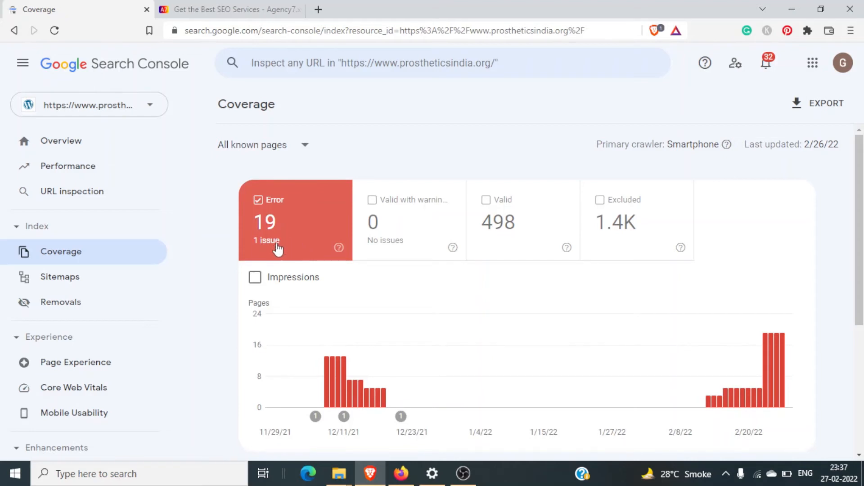
Add Valid and Excluded pages to the Coverage chart alongside the errors and review the Details table.
click(482, 235)
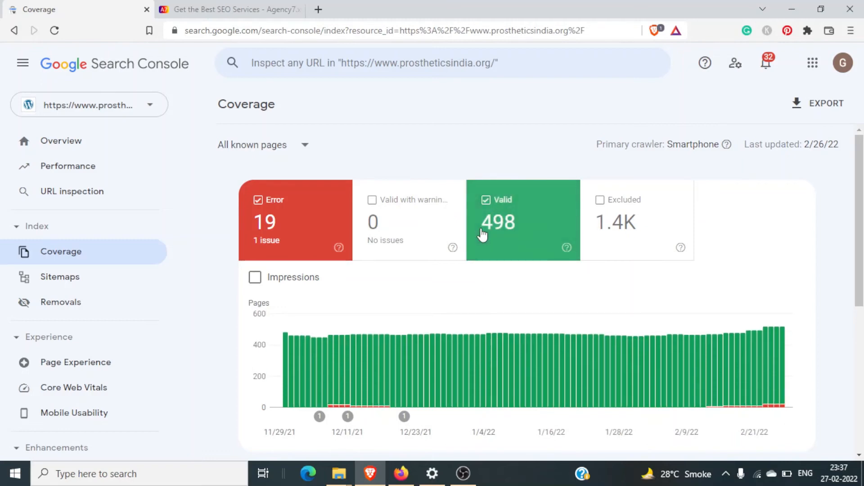
click(653, 232)
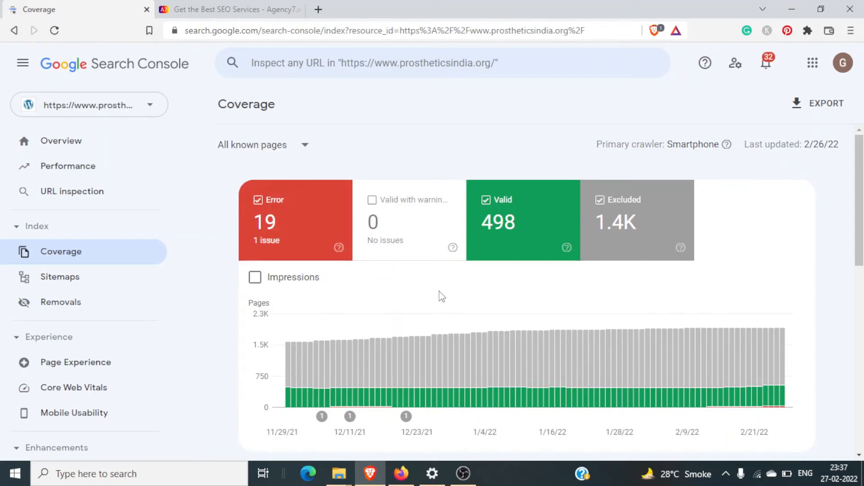
scroll(441, 296, down, 5)
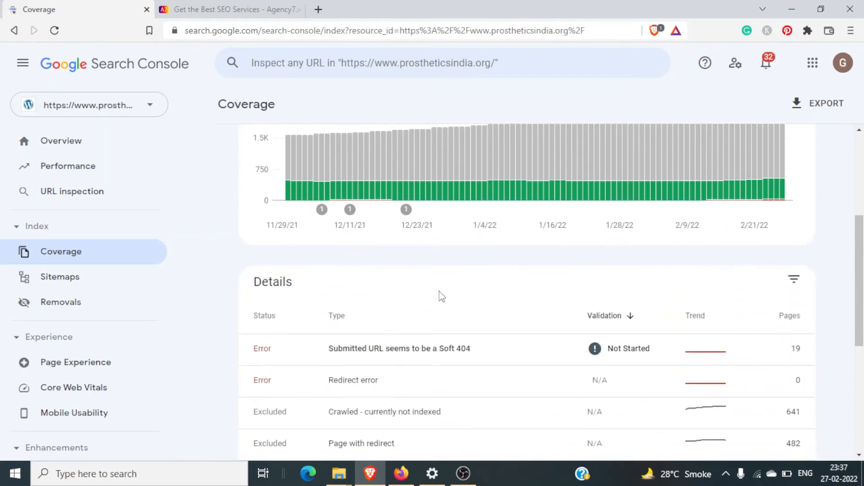
scroll(440, 295, up, 4)
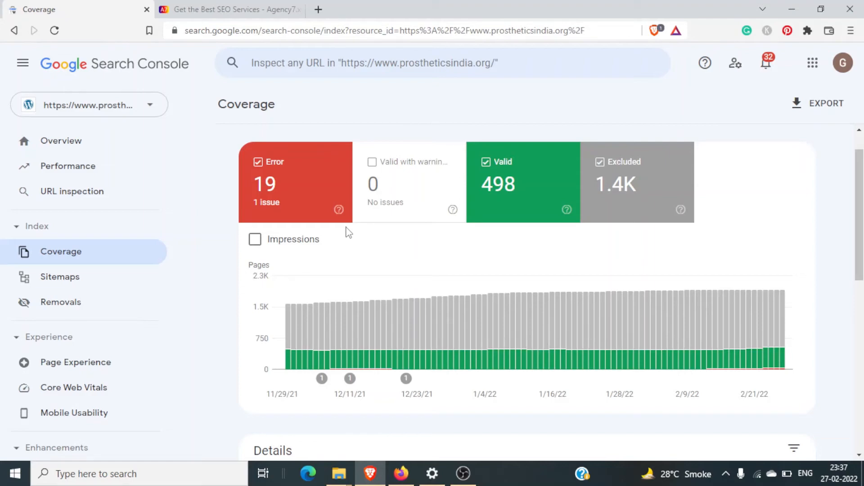
scroll(349, 232, down, 5)
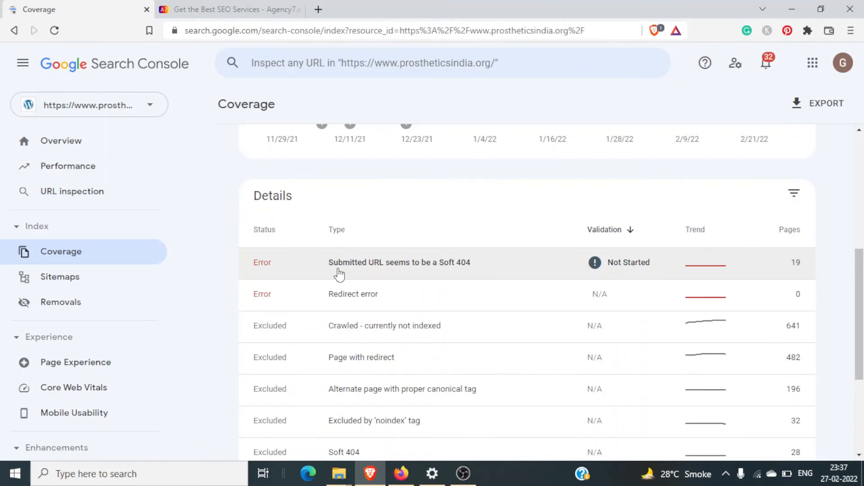
Open the "Submitted URL seems to be a Soft 404" error and examine its affected-pages chart and example URLs.
click(370, 270)
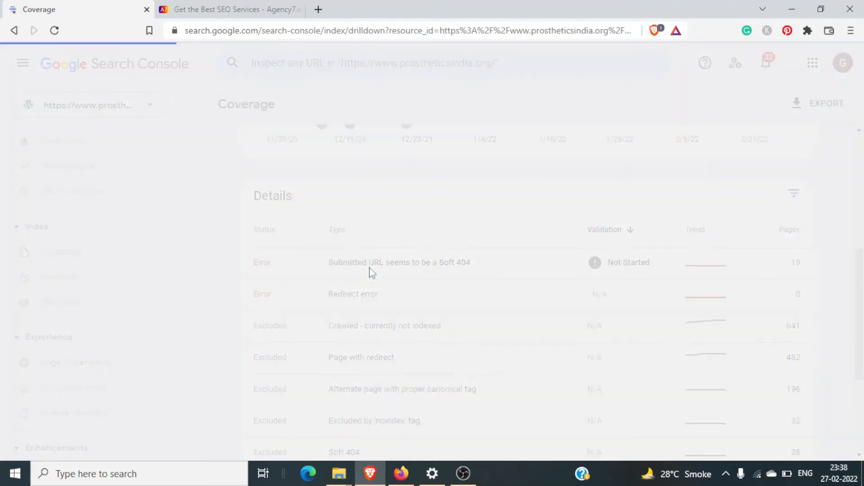
scroll(370, 269, down, 5)
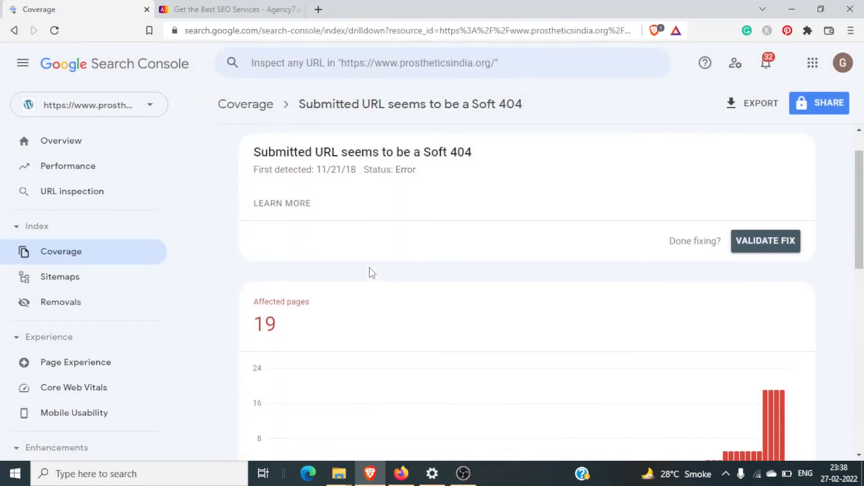
scroll(370, 270, down, 3)
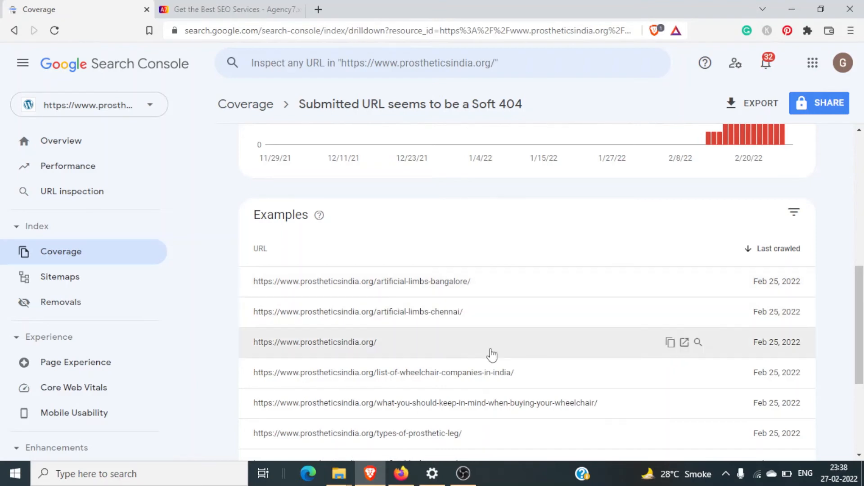
scroll(491, 355, down, 3)
scroll(492, 355, up, 5)
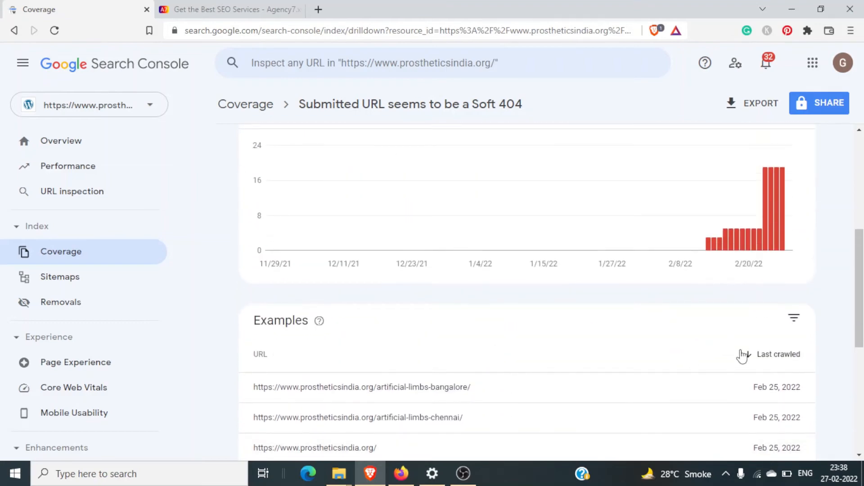
mouse_move(747, 235)
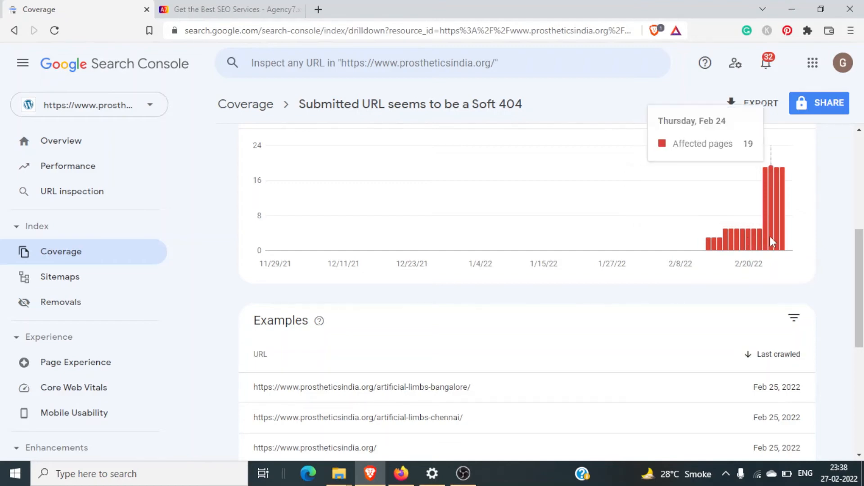
scroll(697, 289, down, 3)
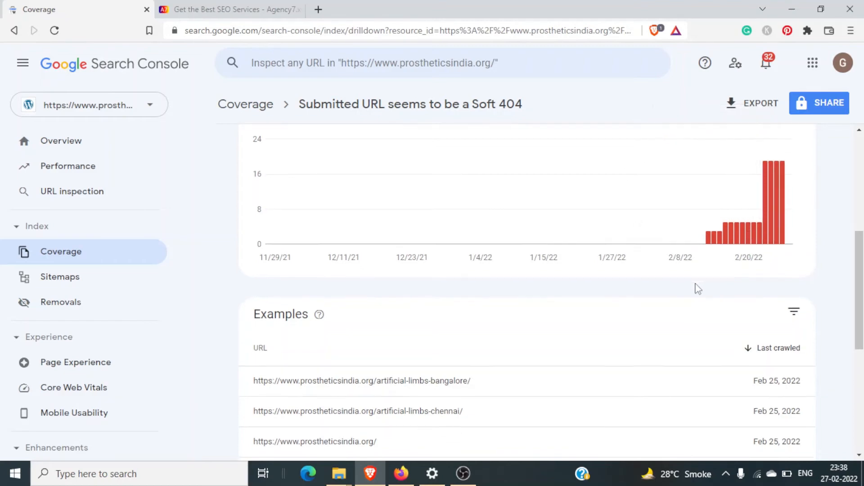
scroll(697, 288, down, 1)
mouse_move(578, 223)
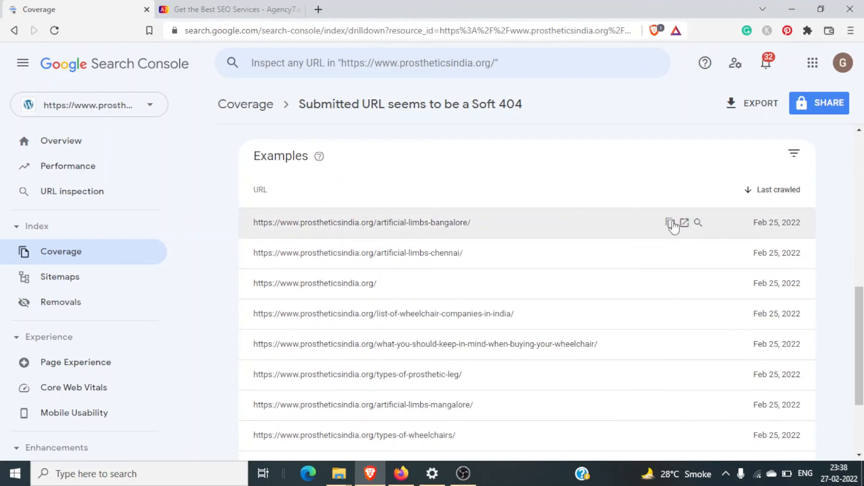
scroll(577, 292, down, 3)
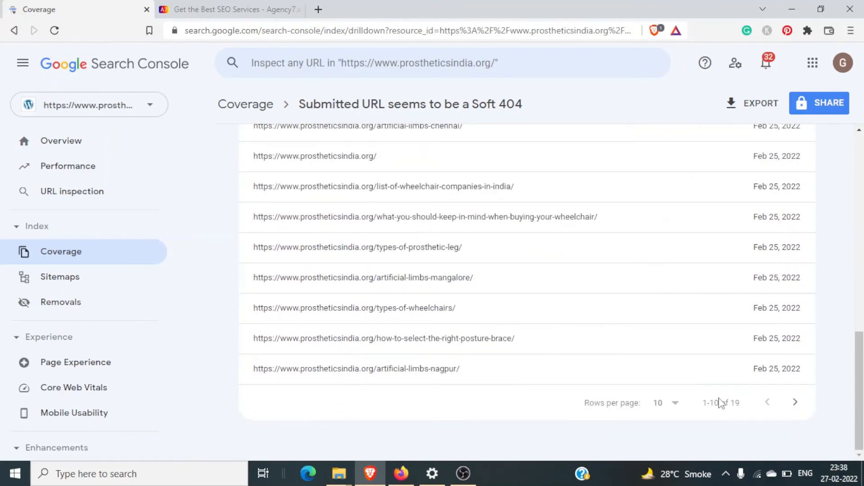
scroll(640, 373, up, 6)
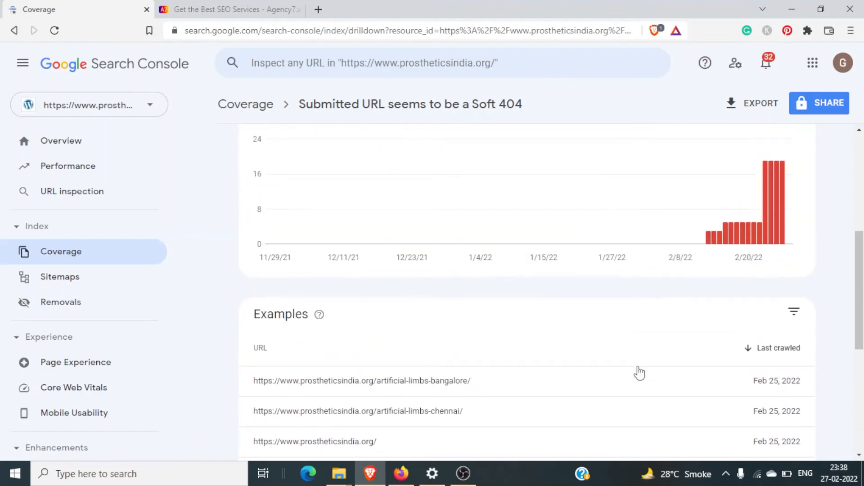
scroll(640, 373, down, 4)
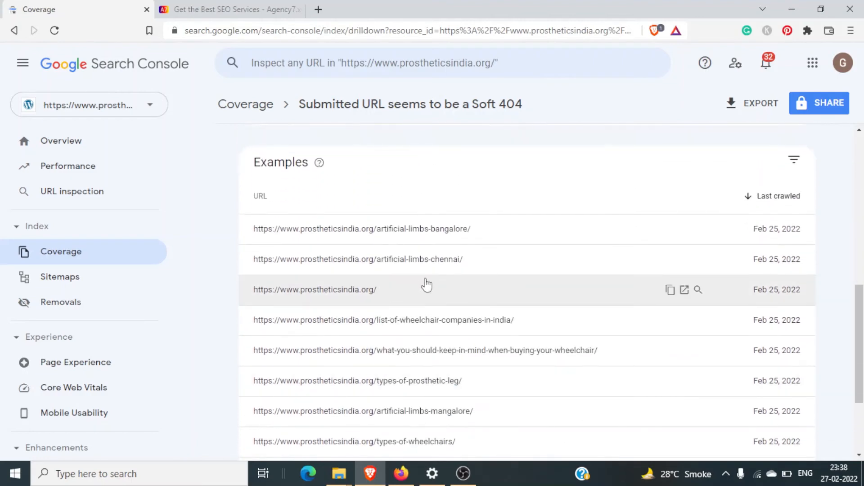
click(685, 290)
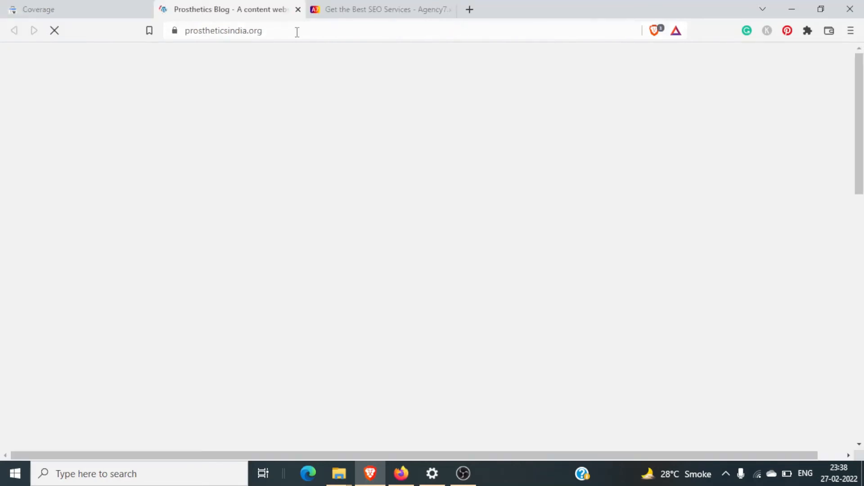
scroll(463, 220, down, 9)
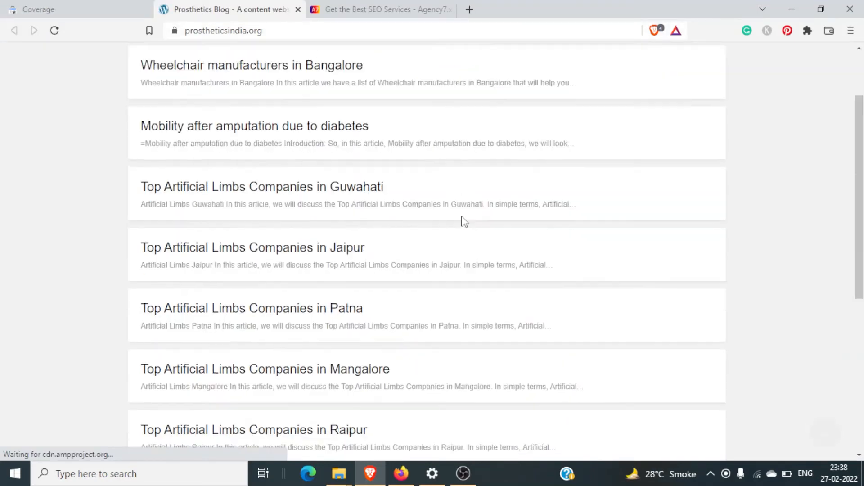
scroll(463, 221, up, 10)
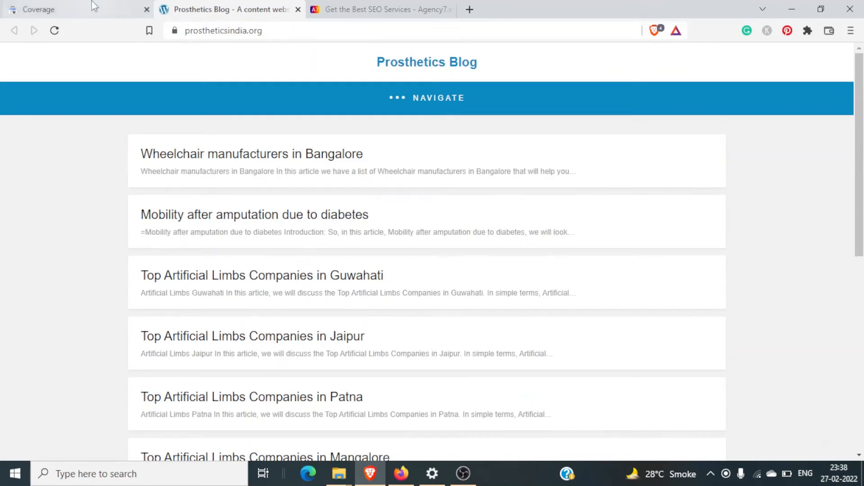
Return to the Coverage report and start fix validation for the Soft 404 error.
click(92, 5)
scroll(522, 266, up, 10)
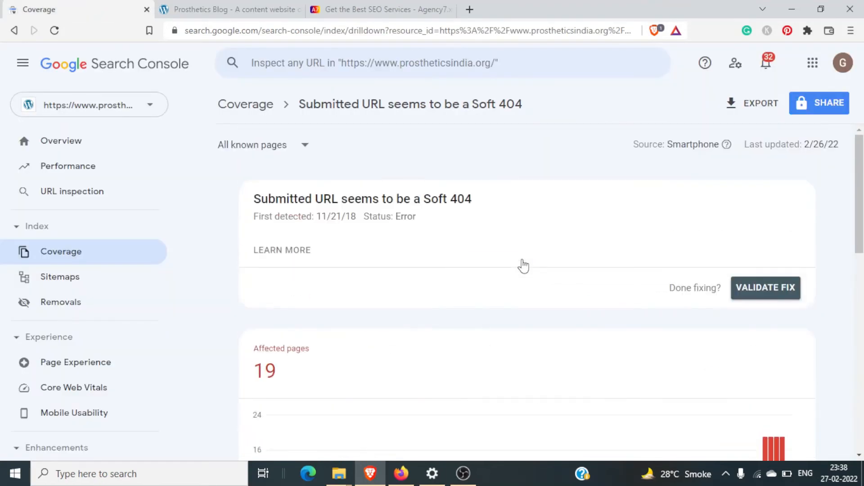
scroll(522, 265, down, 1)
click(784, 279)
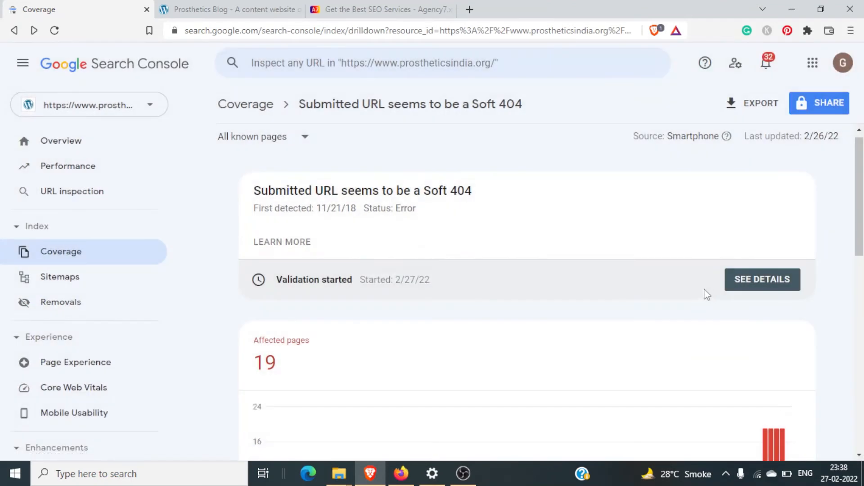
triple_click(393, 279)
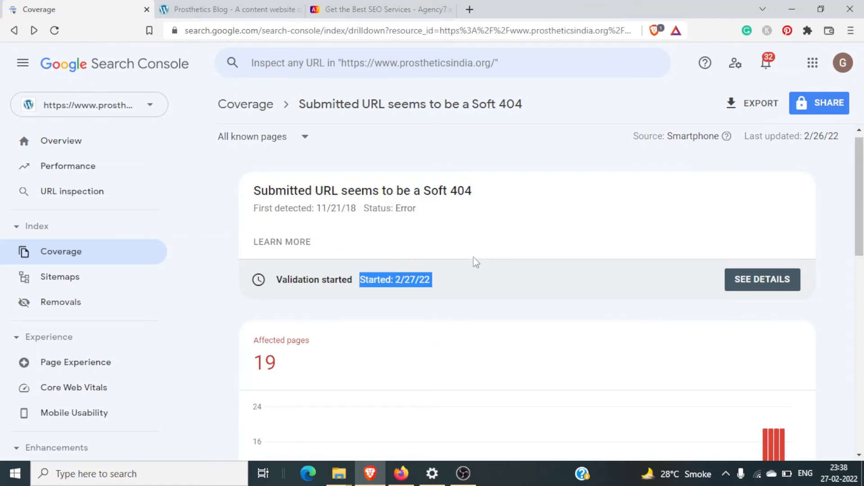
Review the Soft 404 issue's crawler source, affected-pages chart and example URLs.
scroll(474, 259, down, 5)
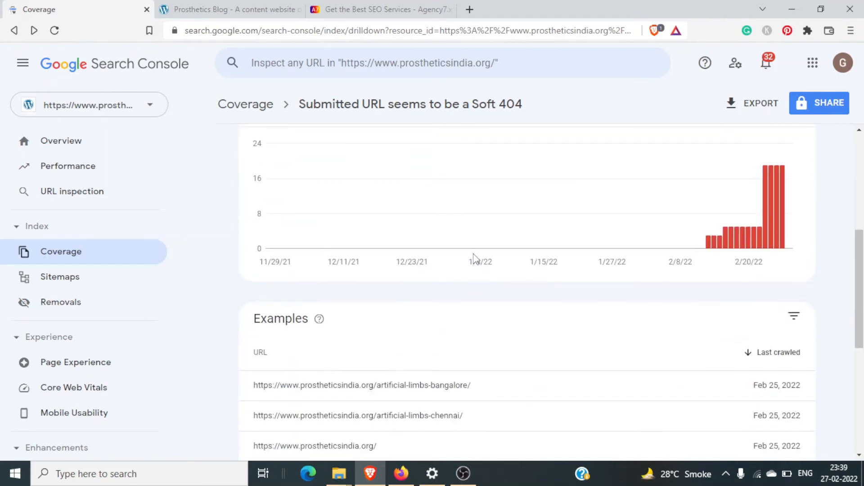
scroll(473, 258, up, 6)
triple_click(693, 144)
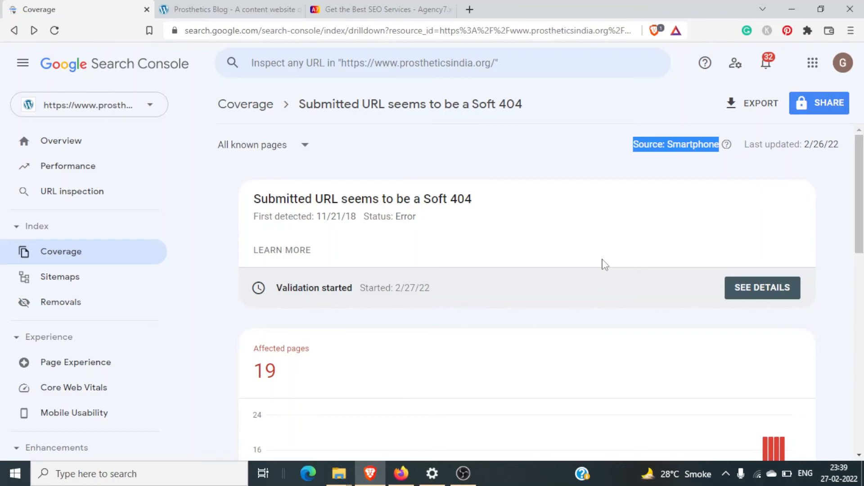
scroll(604, 264, down, 5)
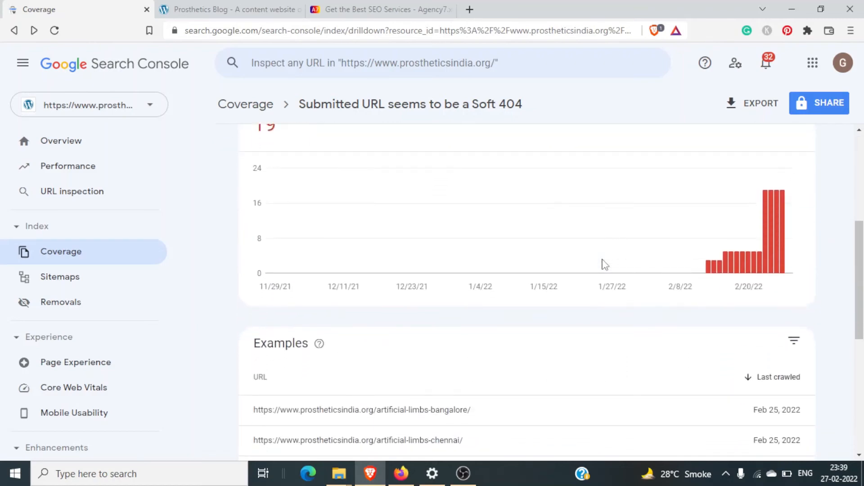
Open the Sitemaps report, dismiss its introductory tip, and review the submitted /sitemap.xml and its list of sitemaps read.
scroll(605, 264, up, 5)
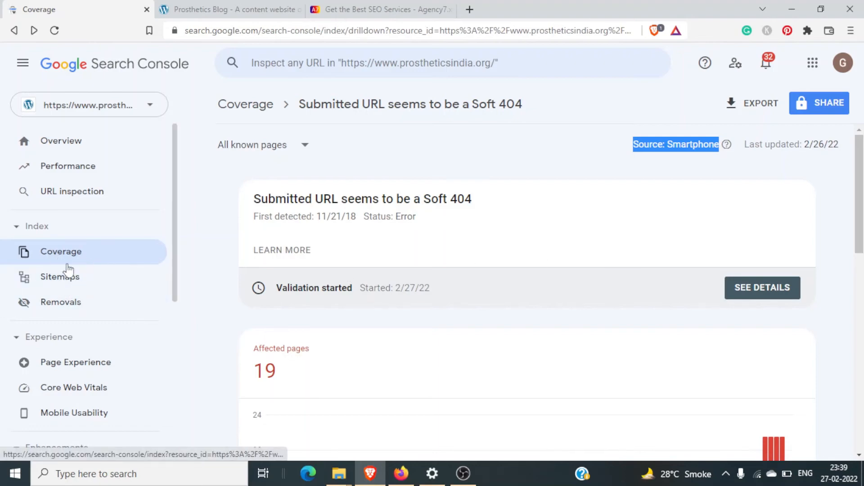
click(72, 281)
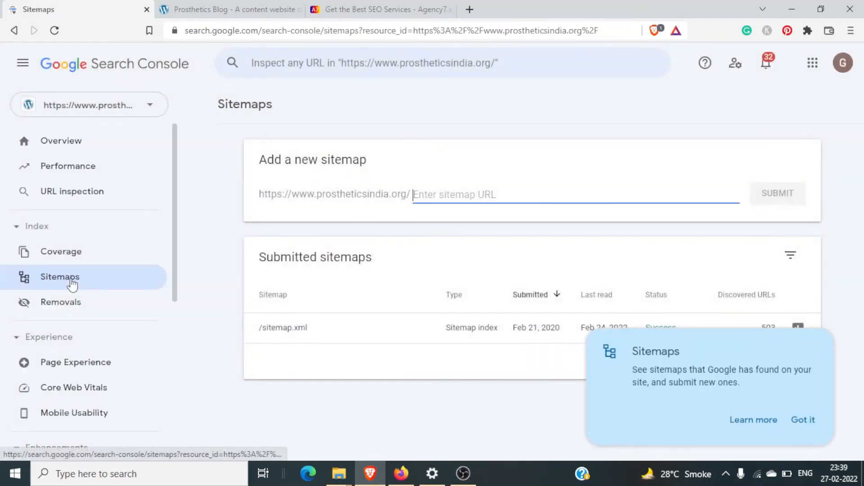
click(804, 420)
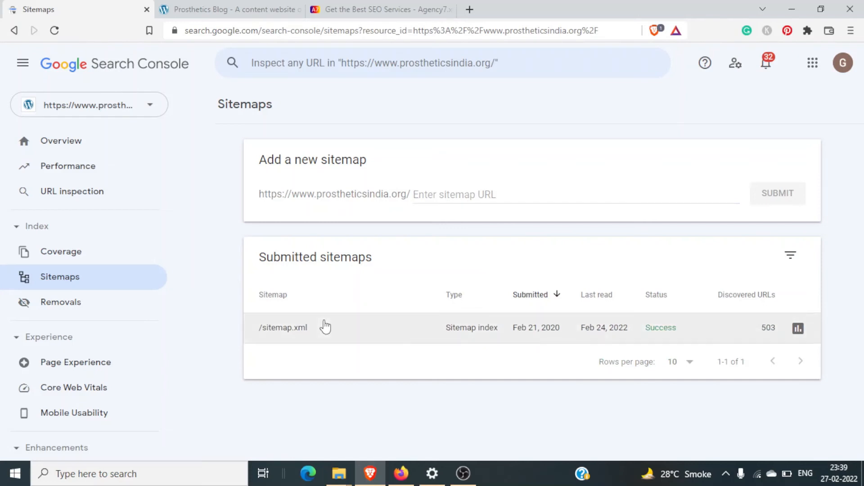
click(290, 333)
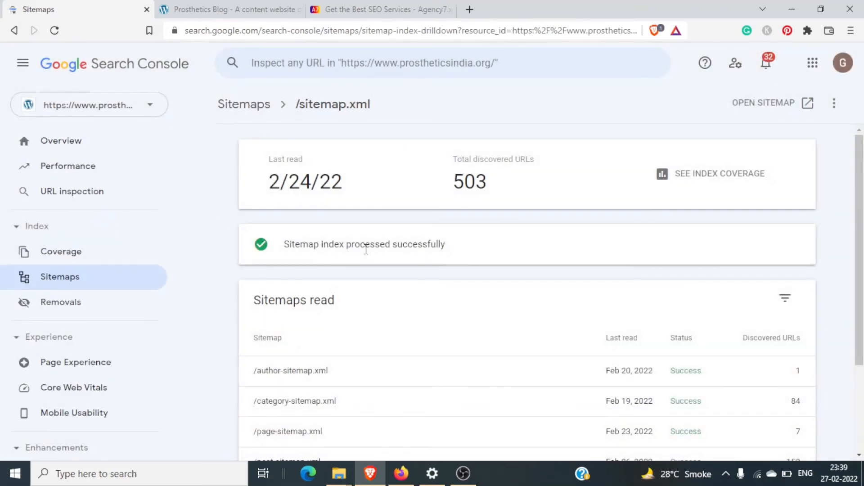
scroll(366, 250, down, 3)
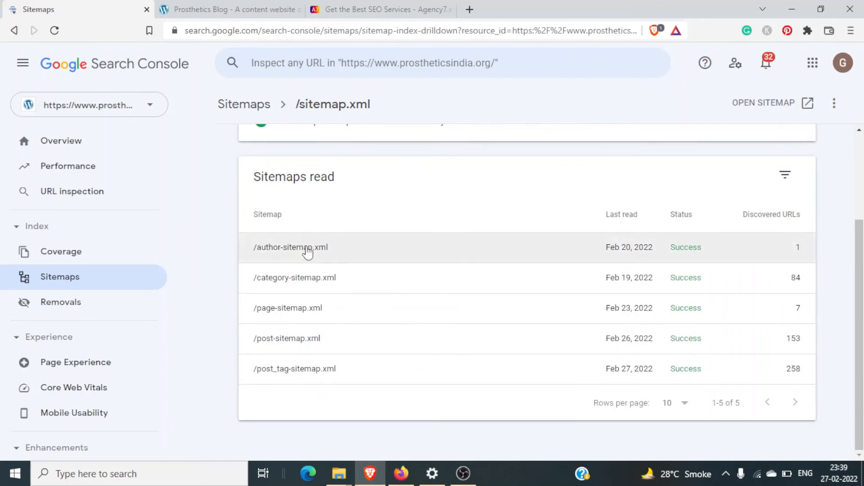
scroll(400, 219, up, 3)
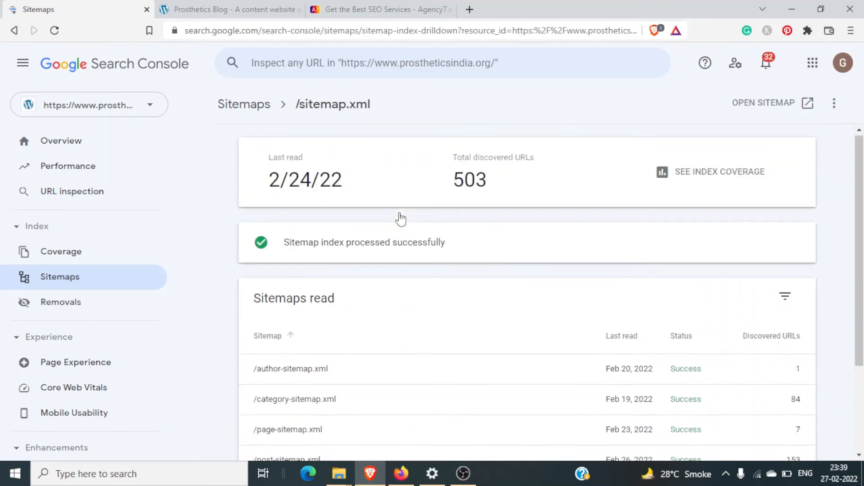
drag(350, 105, 346, 107)
triple_click(348, 108)
right_click(347, 109)
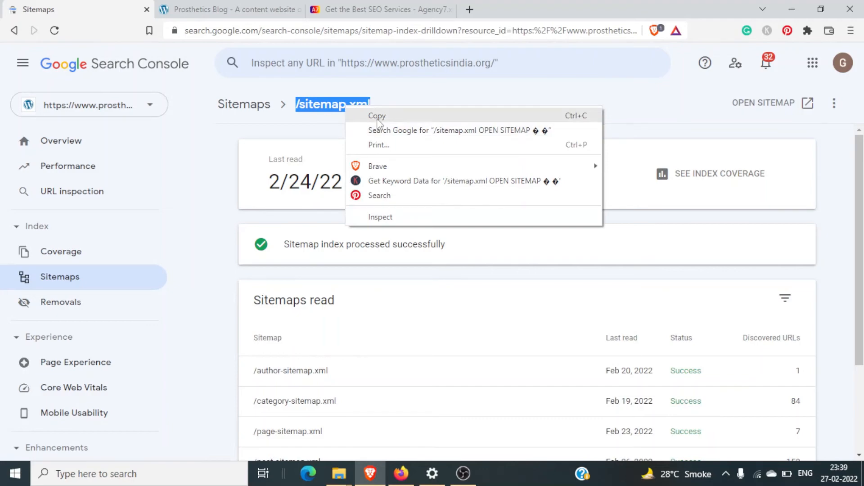
click(360, 114)
drag(240, 7, 310, 35)
click(310, 34)
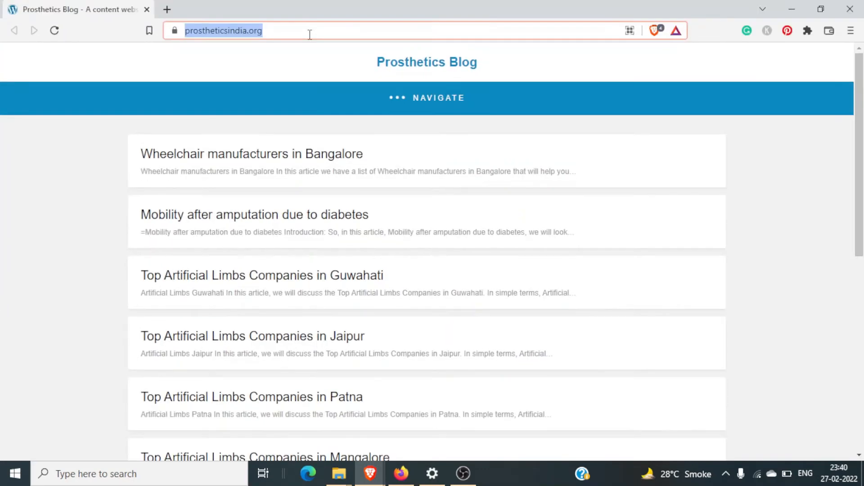
click(309, 35)
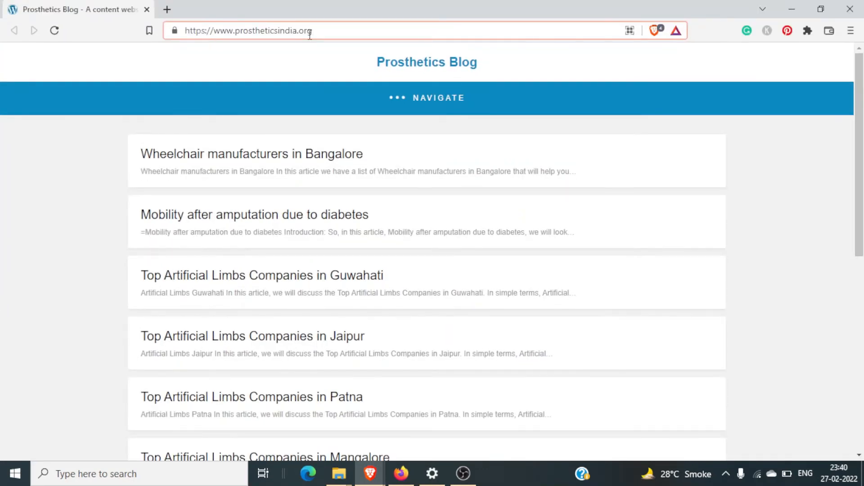
text(/)
key(ctrl+v)
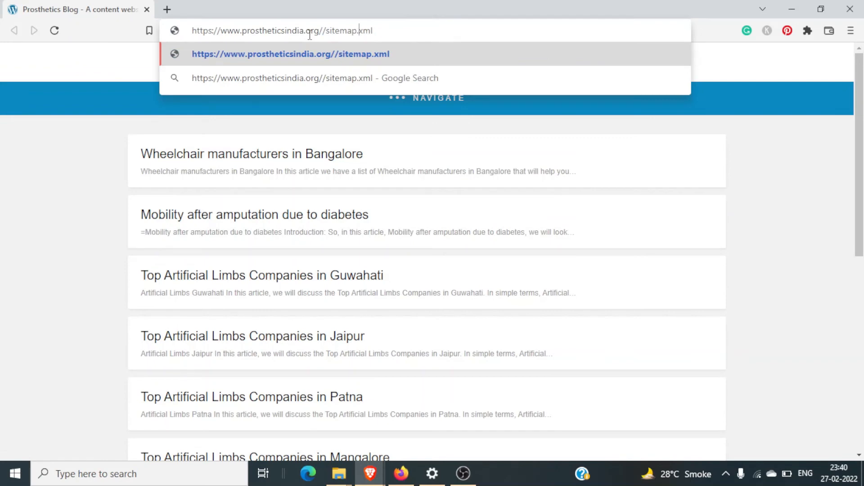
key(Left)
key(Left)
key(Left)
key(Left)
key(Left)
key(Left)
key(Left)
key(Left)
key(Left)
key(Left)
key(Left)
key(BackSpace)
key(Return)
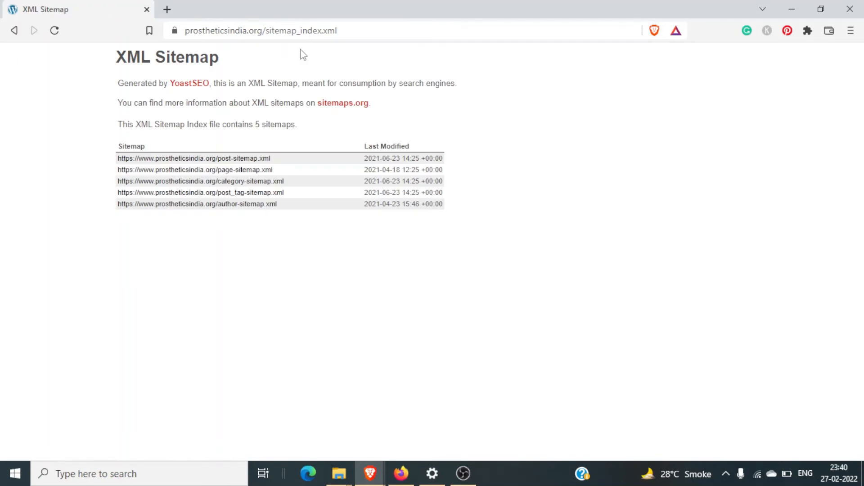
Open post-sitemap.xml from the sitemap index and look through its full list of post URLs and the URL total.
click(212, 162)
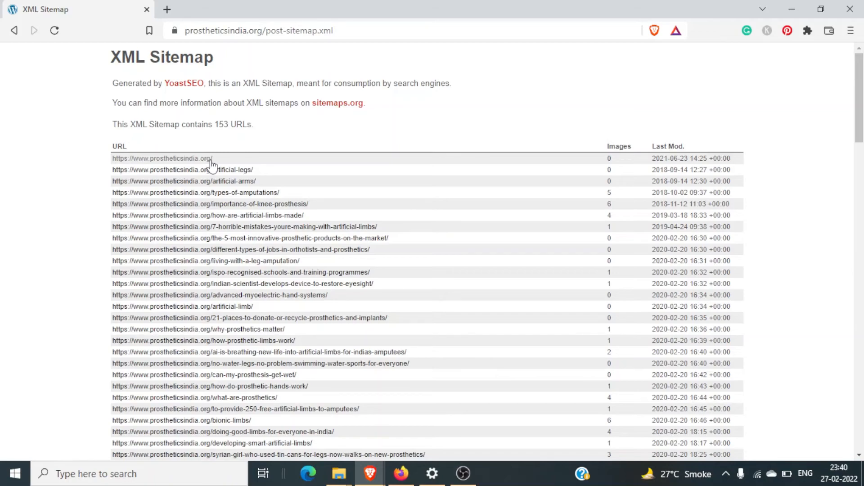
scroll(212, 165, down, 20)
scroll(212, 165, up, 20)
triple_click(225, 128)
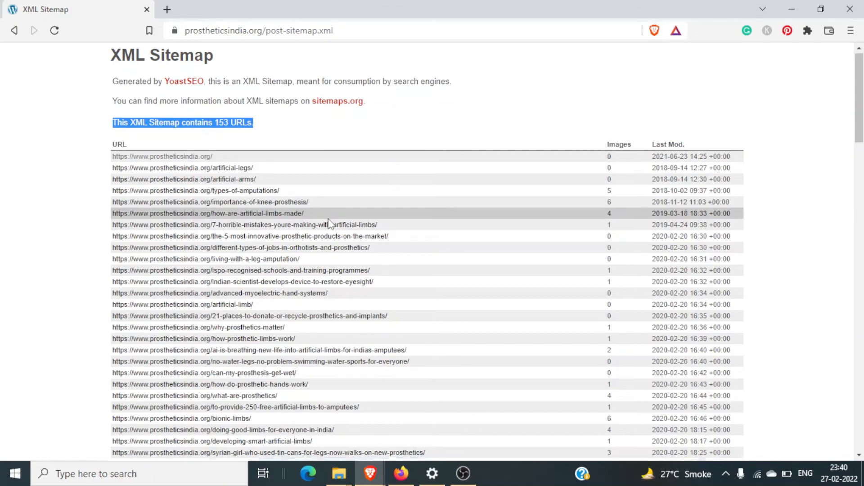
scroll(328, 222, down, 5)
scroll(329, 221, down, 10)
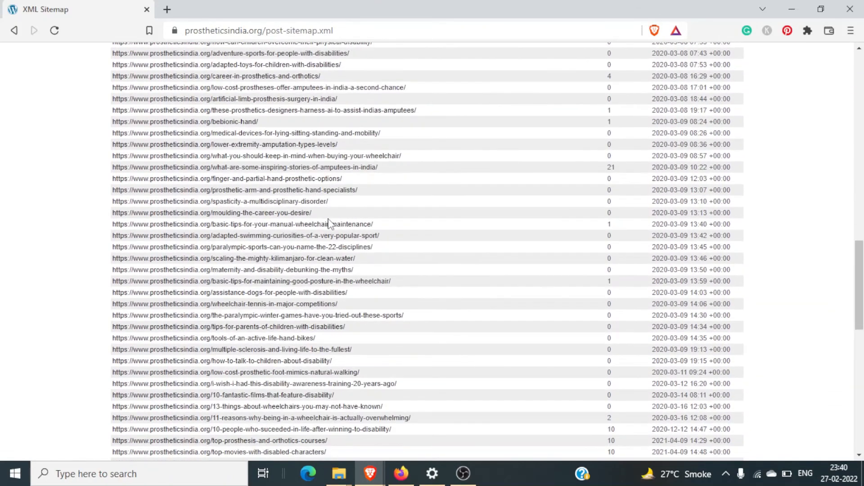
scroll(328, 222, up, 20)
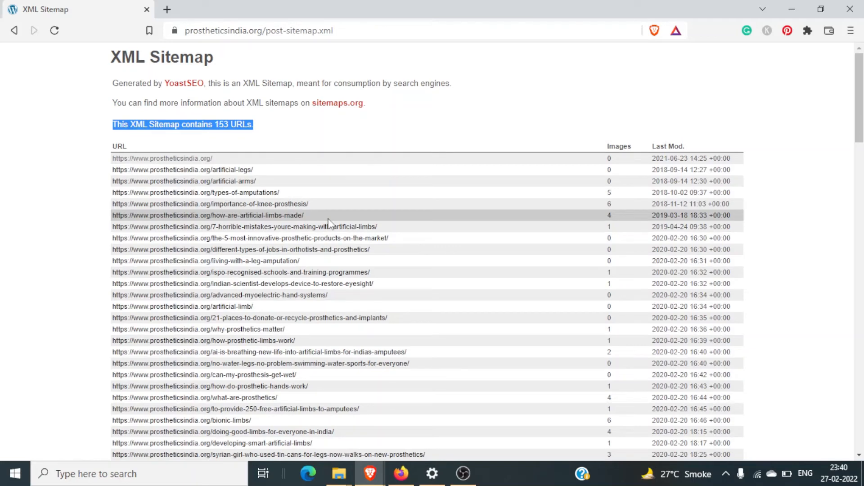
key(End)
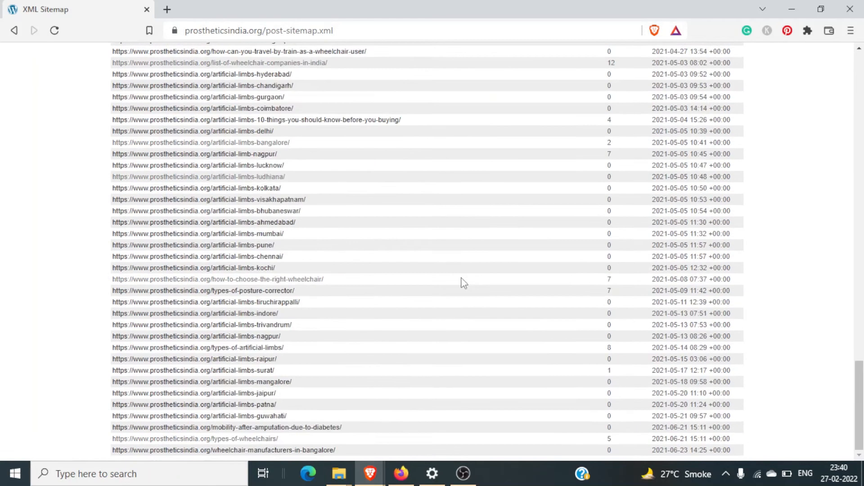
scroll(461, 278, up, 6)
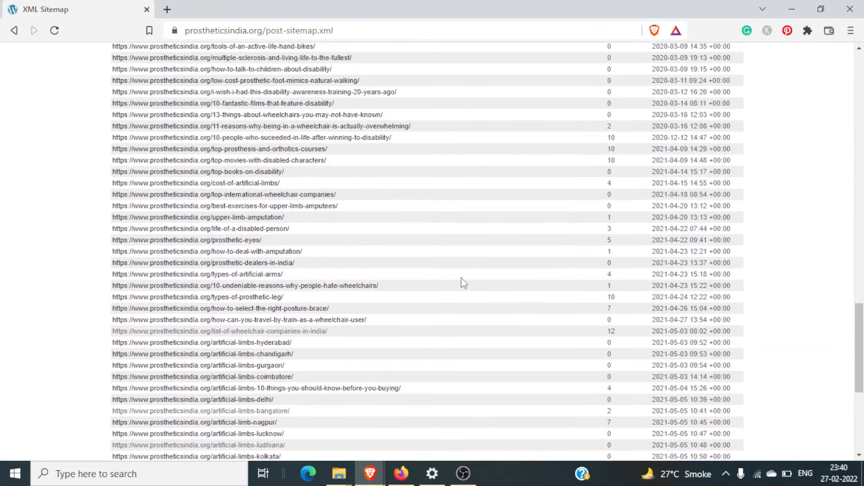
key(Home)
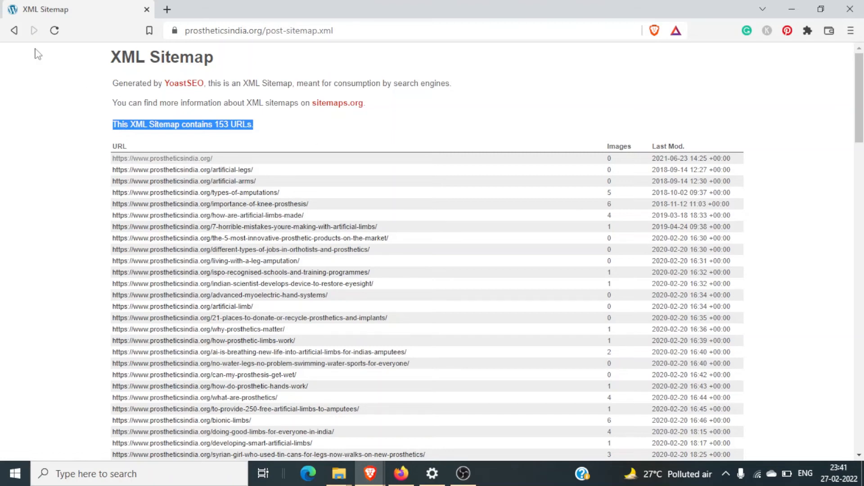
Return to Search Console, review the index coverage of /sitemap.xml, and go back to the Sitemaps report.
click(17, 35)
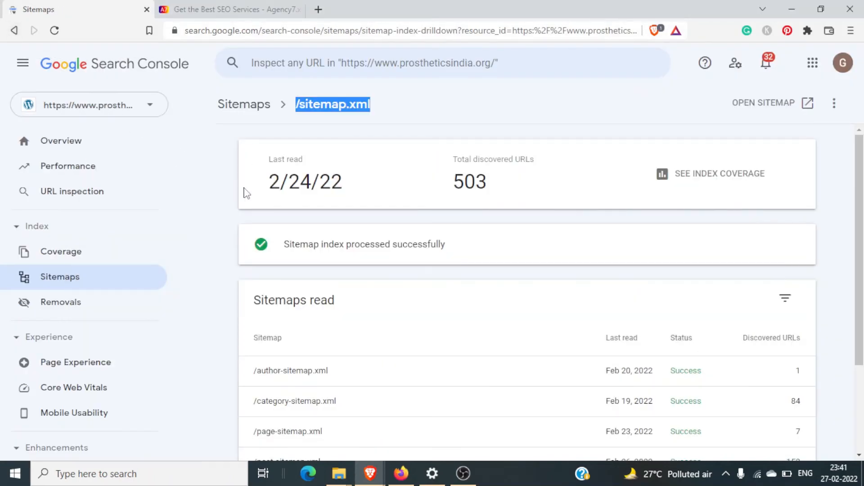
double_click(477, 181)
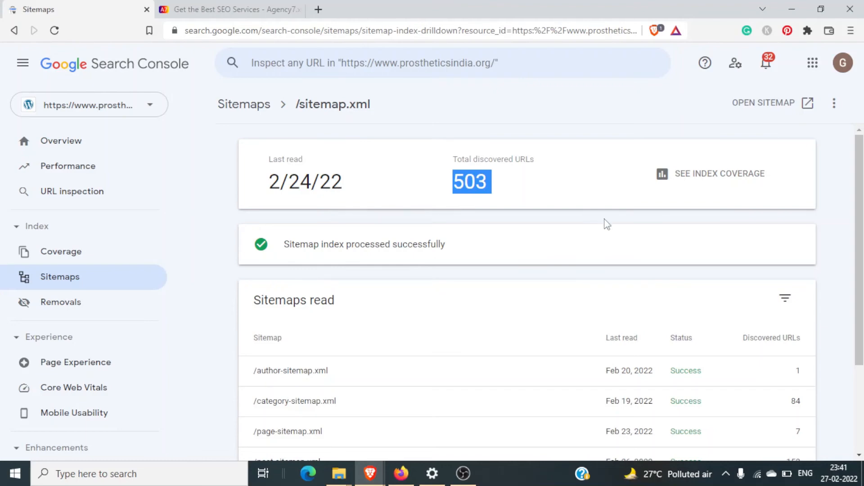
click(692, 185)
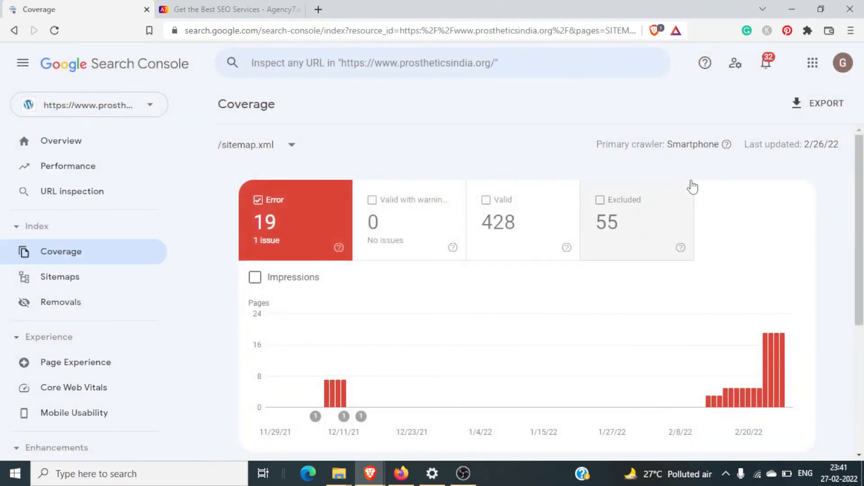
scroll(434, 348, down, 3)
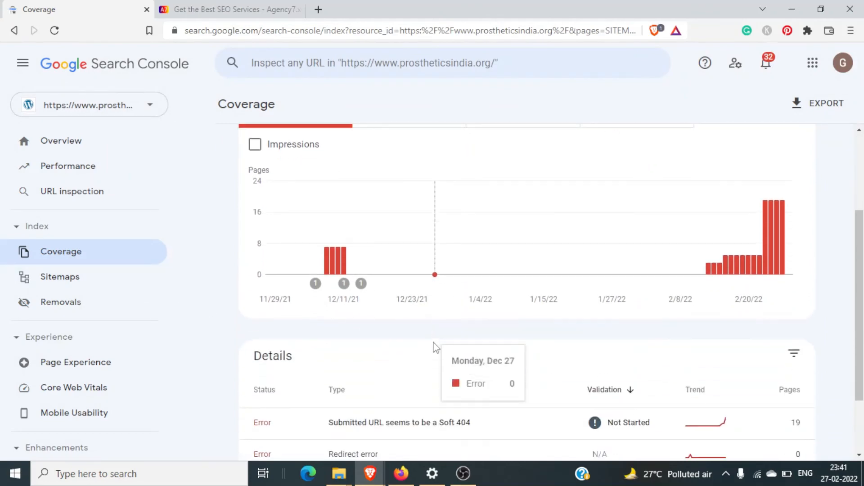
scroll(434, 348, up, 3)
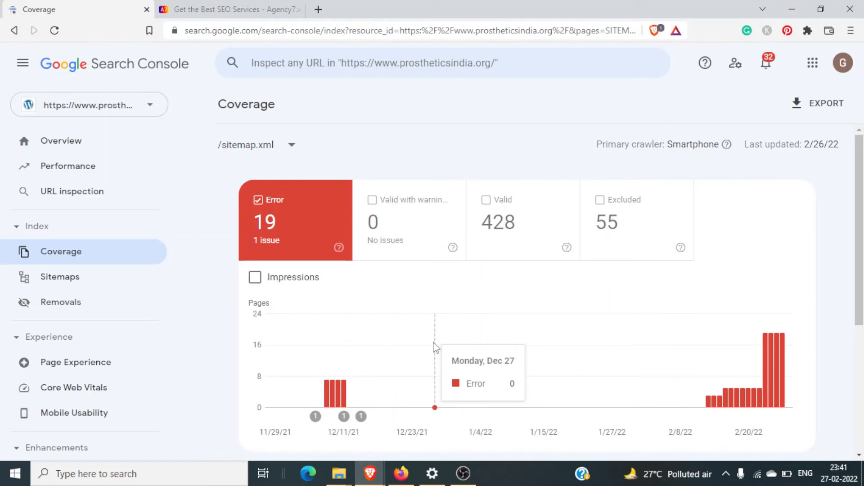
click(58, 288)
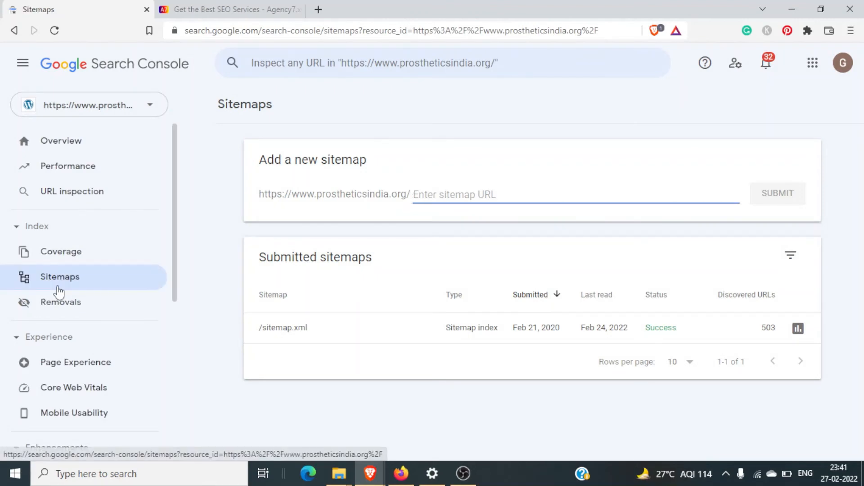
Search Google for "generate xml sitemaps" and open the xml-sitemaps.com generator in a separate tab.
click(318, 10)
text(gener)
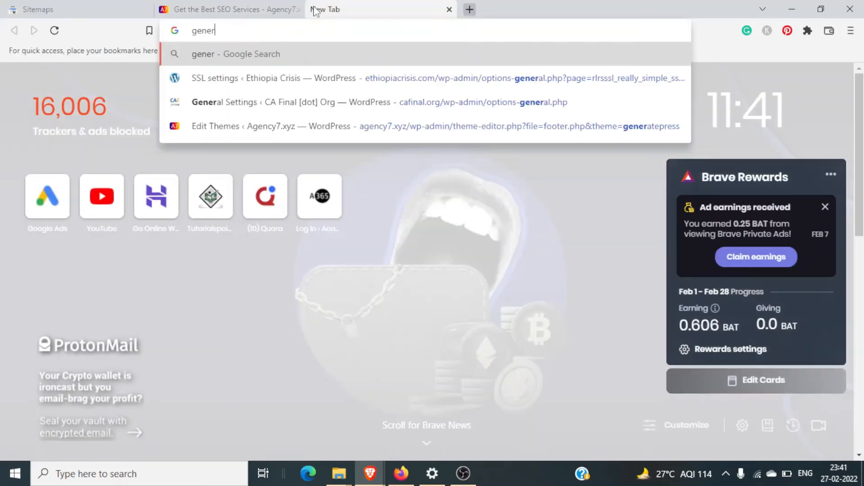
text(ate xml)
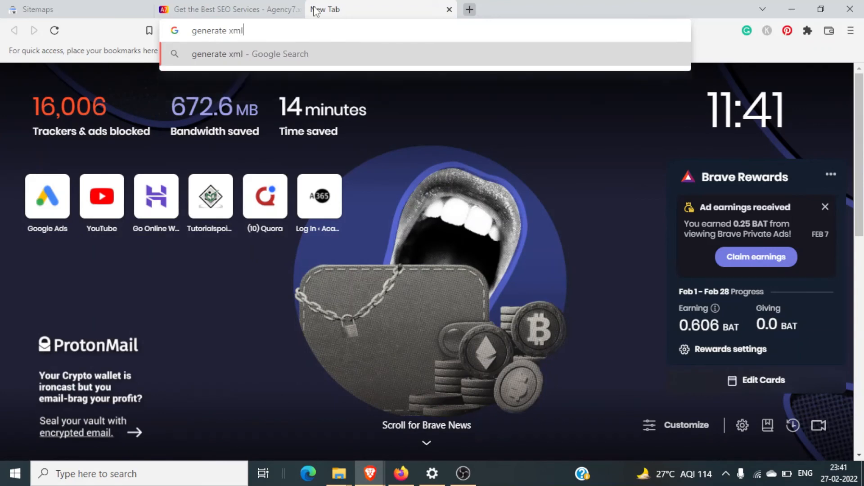
text( sitea)
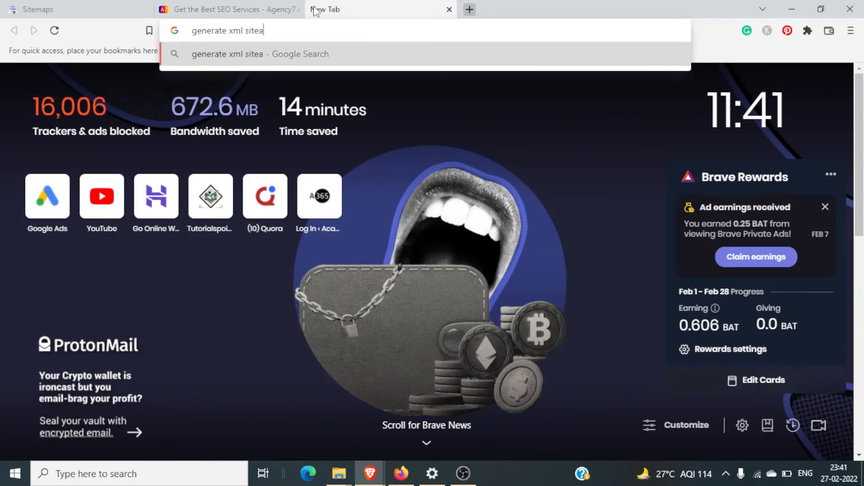
key(BackSpace)
text(maps)
key(Return)
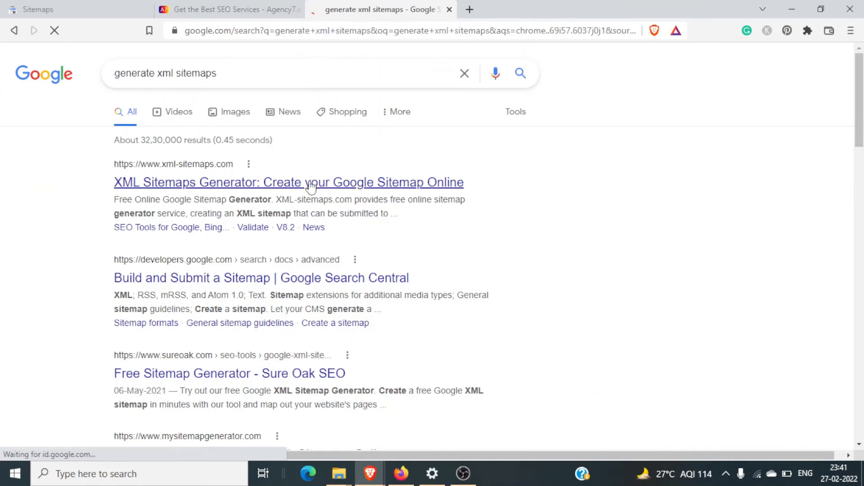
right_click(310, 184)
click(342, 191)
click(511, 7)
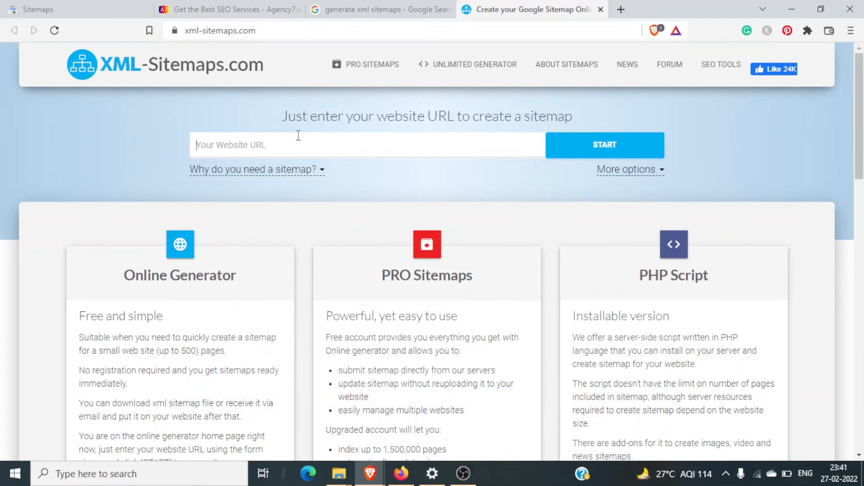
Copy the agency7.xyz/seo/ page address and generate an XML sitemap for it on xml-sitemaps.com.
click(225, 9)
click(240, 31)
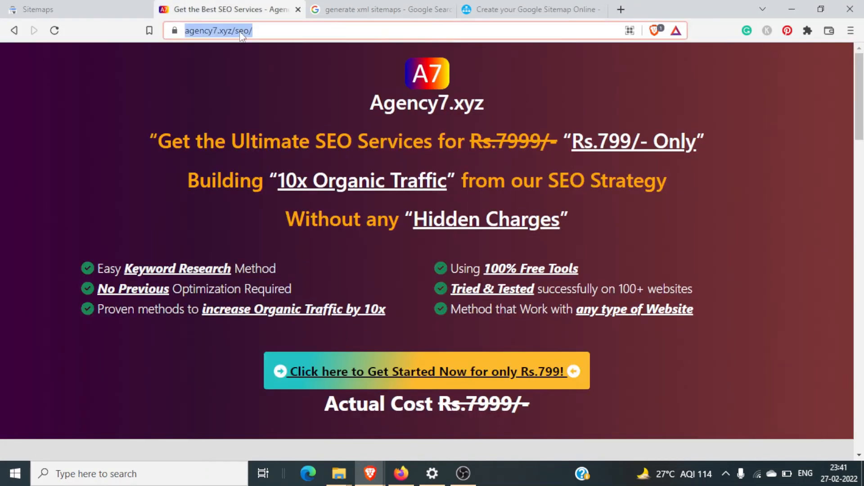
key(ctrl+Tab)
key(ctrl+Tab)
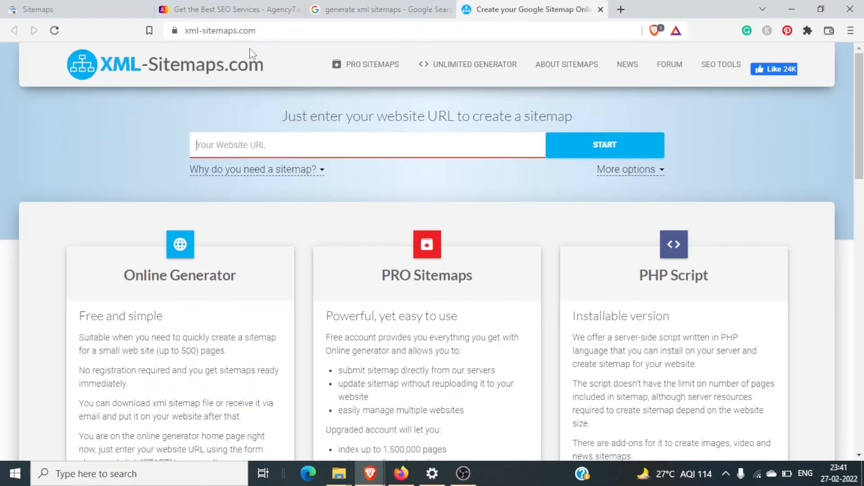
click(313, 148)
key(ctrl+v)
click(606, 144)
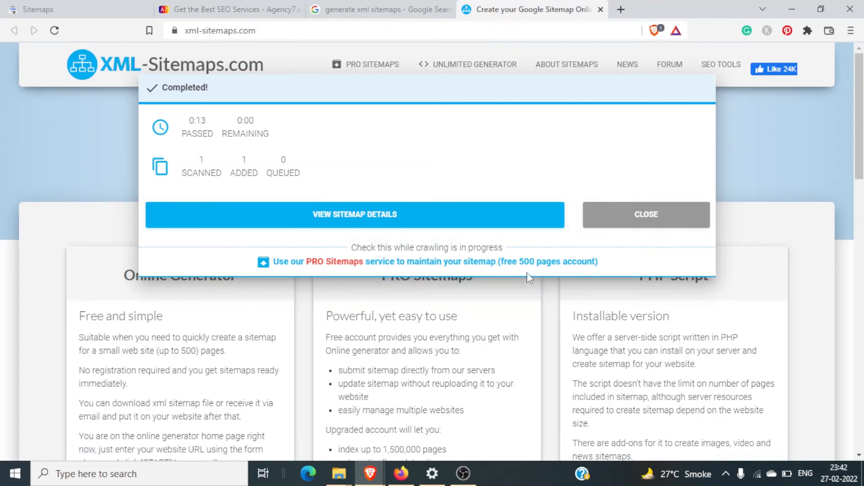
Examine the free 500 pages account note in the completed crawl dialog and return to Search Console's Sitemaps report.
mouse_move(490, 252)
mouse_down()
mouse_move(602, 254)
mouse_move(579, 271)
mouse_move(503, 271)
mouse_move(488, 262)
mouse_up()
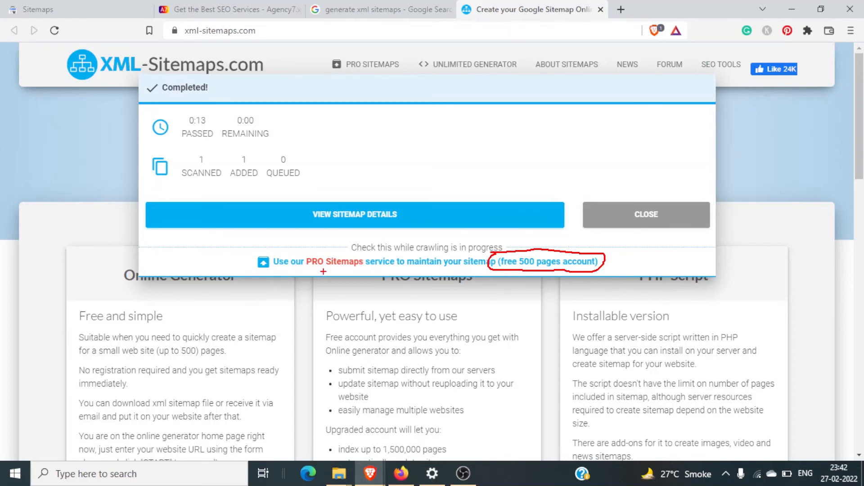
key(Escape)
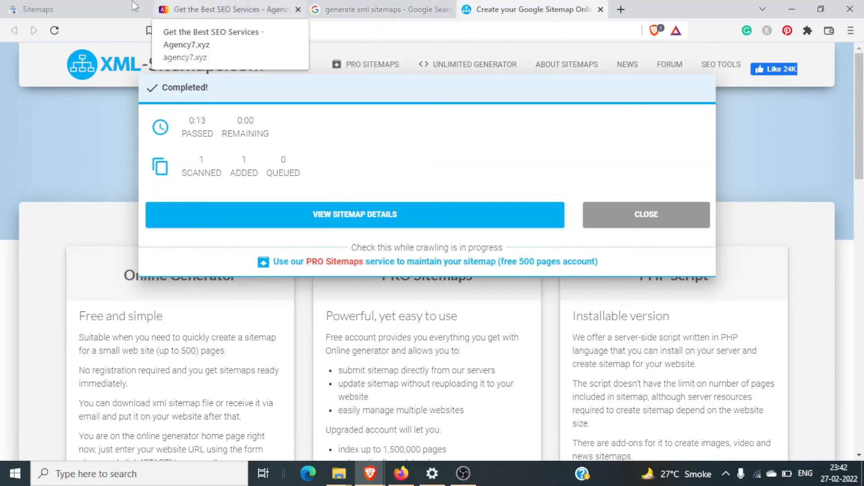
click(79, 6)
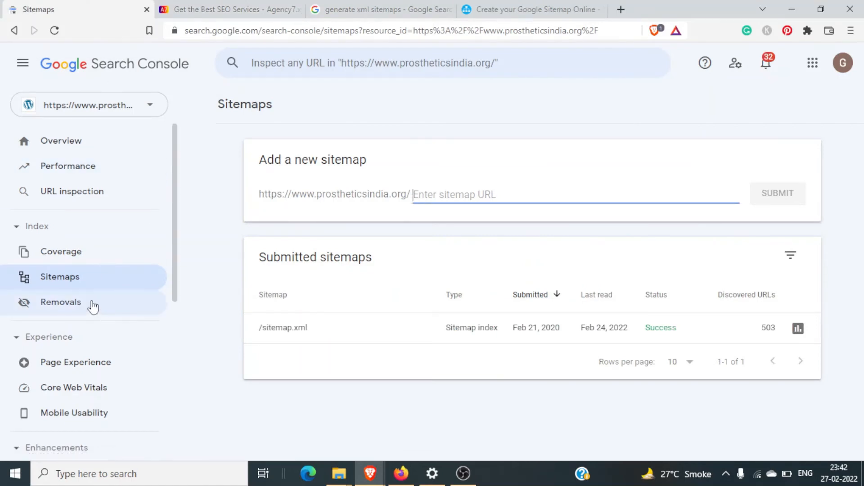
Open the Removals report, copy the agency7.xyz/seo/ page address from its tab, and return to the report.
click(54, 308)
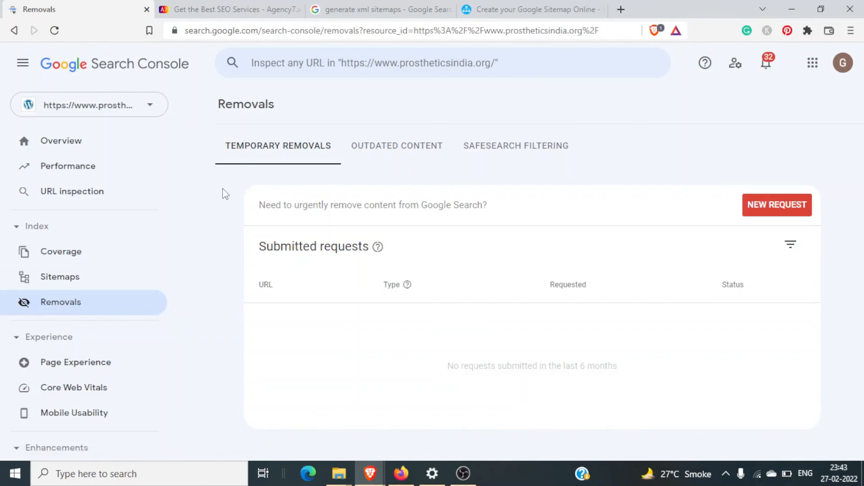
click(225, 4)
key(ctrl+c)
scroll(437, 326, down, 20)
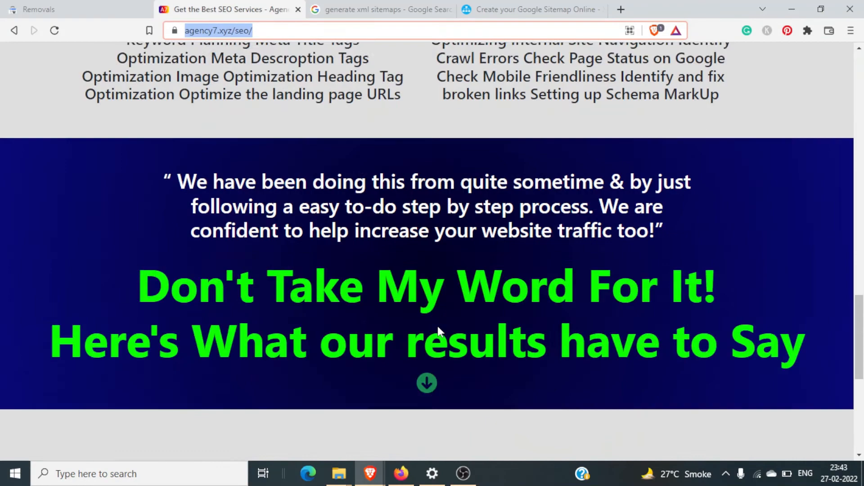
scroll(437, 326, up, 20)
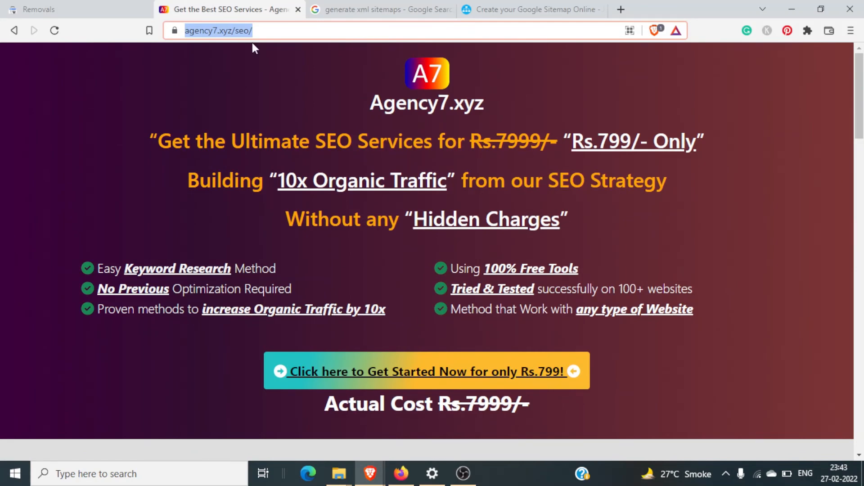
click(112, 9)
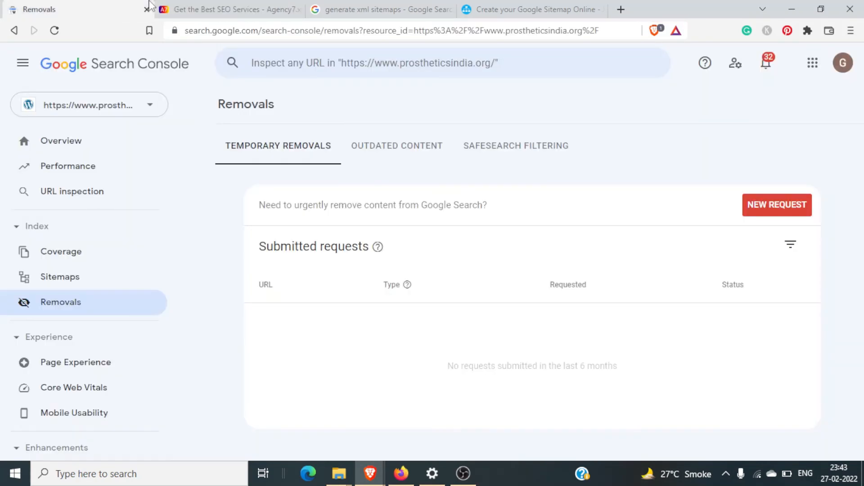
click(793, 211)
click(410, 247)
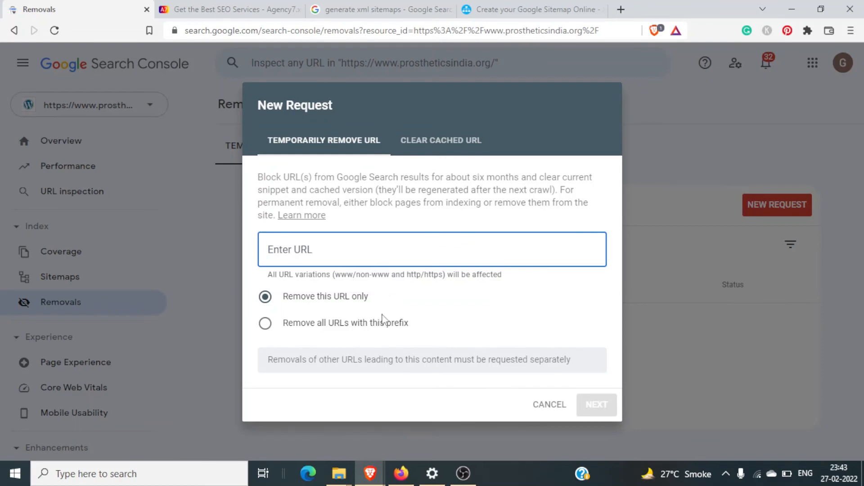
key(ctrl+v)
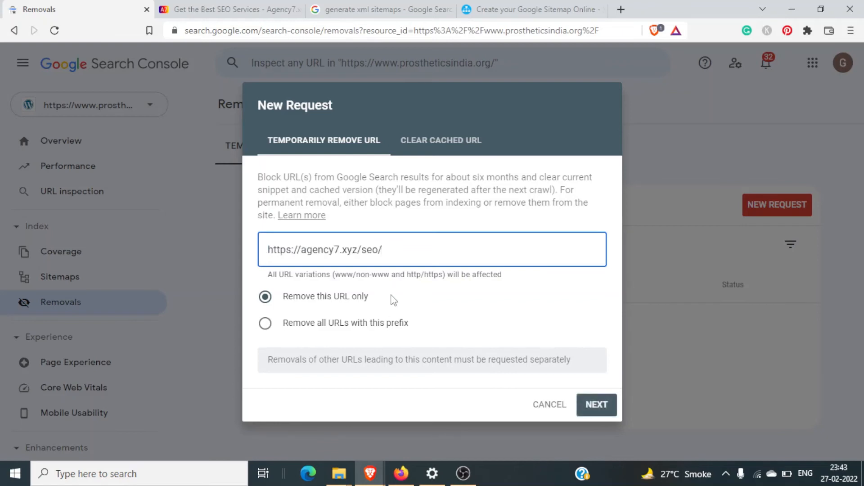
click(601, 406)
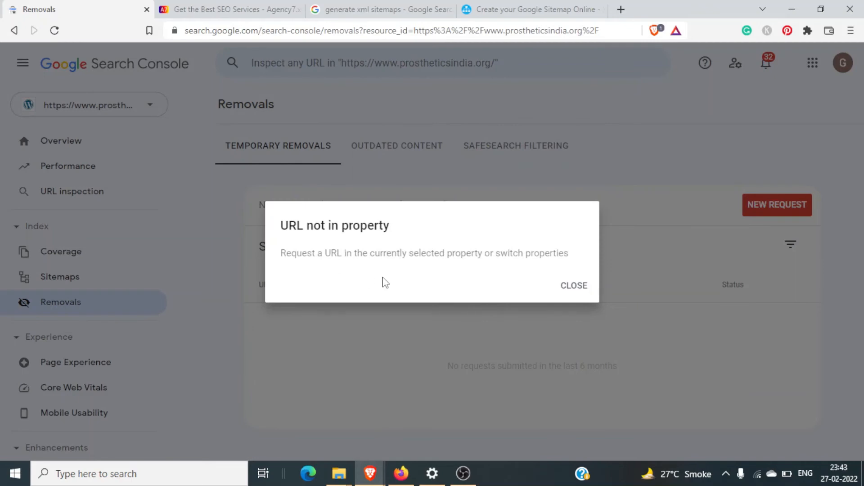
click(581, 294)
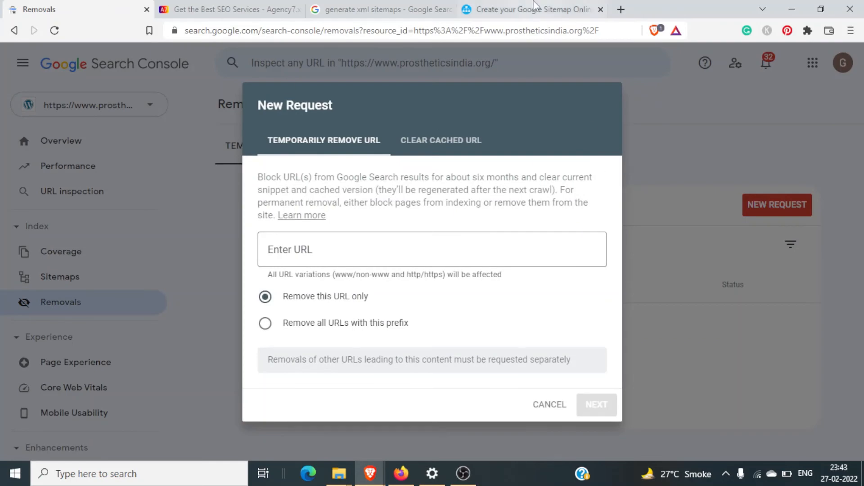
click(229, 9)
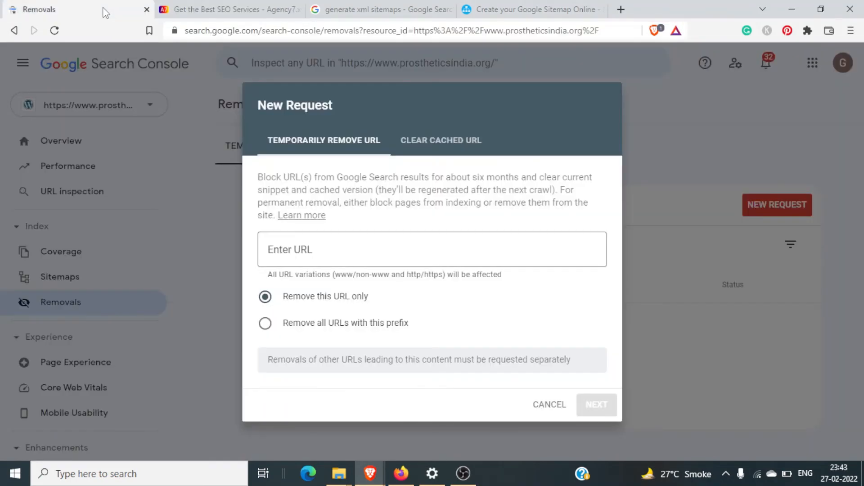
click(108, 9)
click(550, 404)
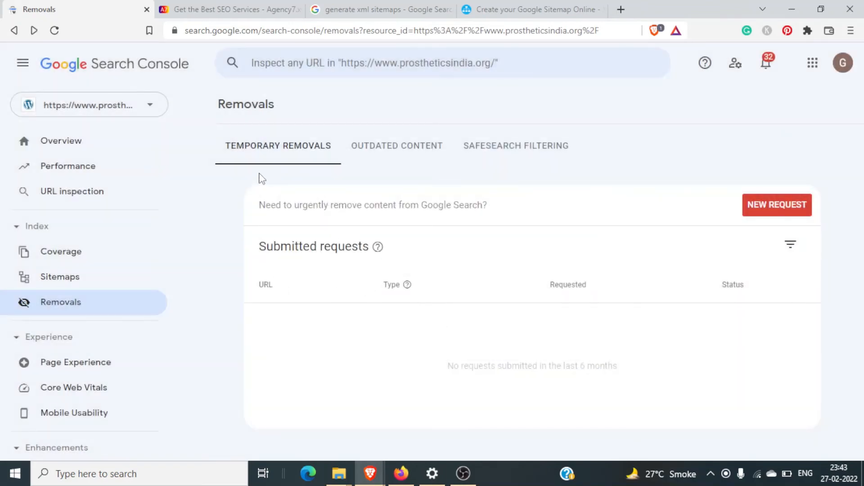
Review the submitted requests under Outdated Content and SafeSearch Filtering, and go back to Temporary Removals.
click(411, 155)
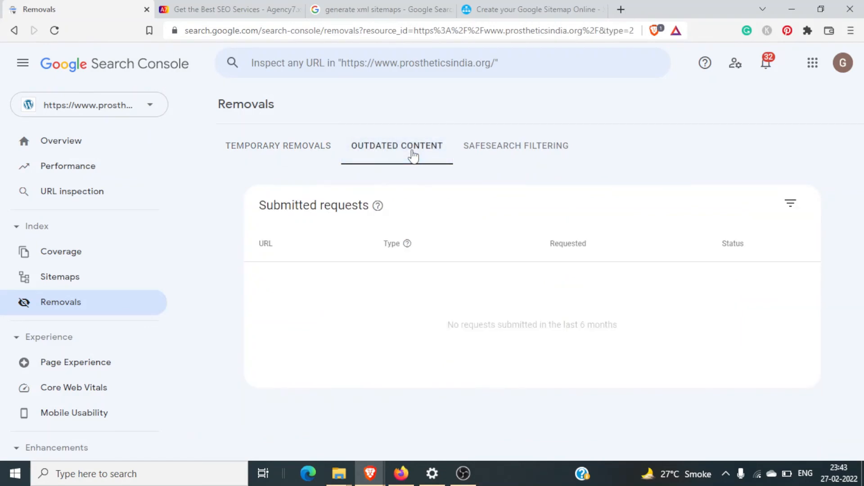
click(499, 148)
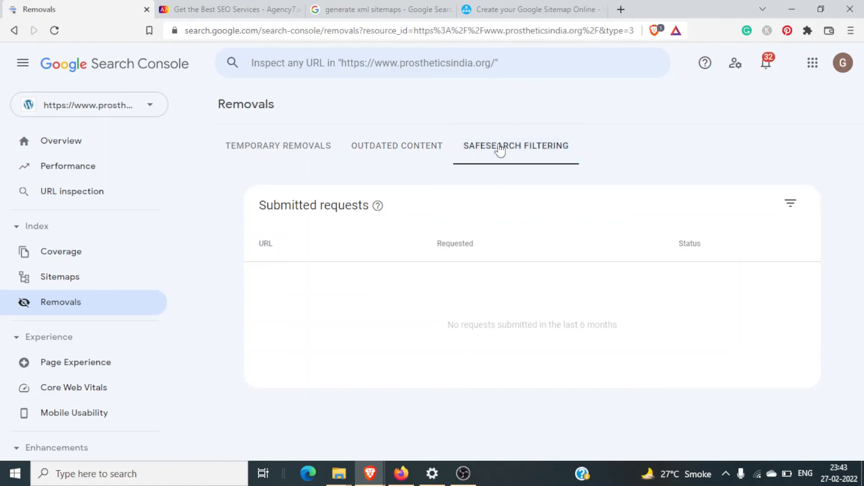
click(252, 162)
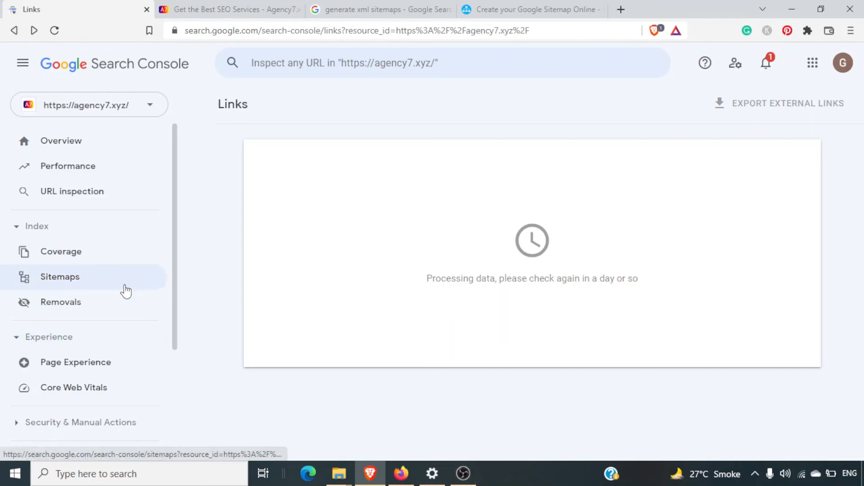
click(124, 106)
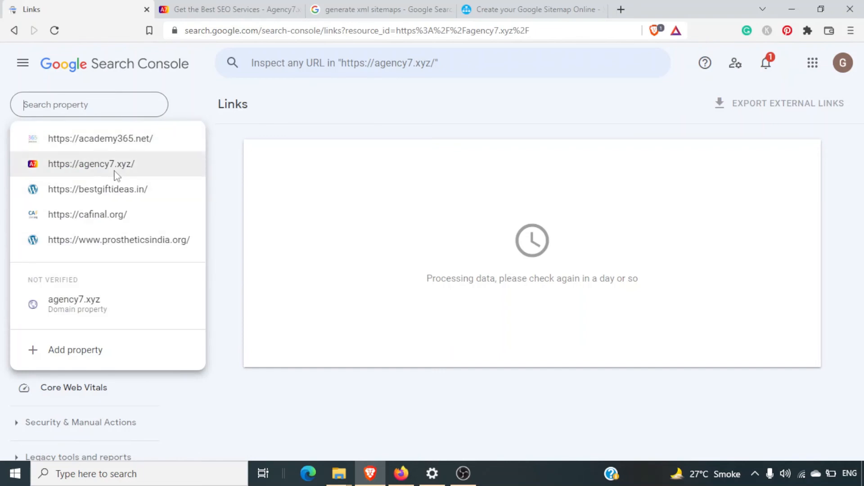
click(125, 235)
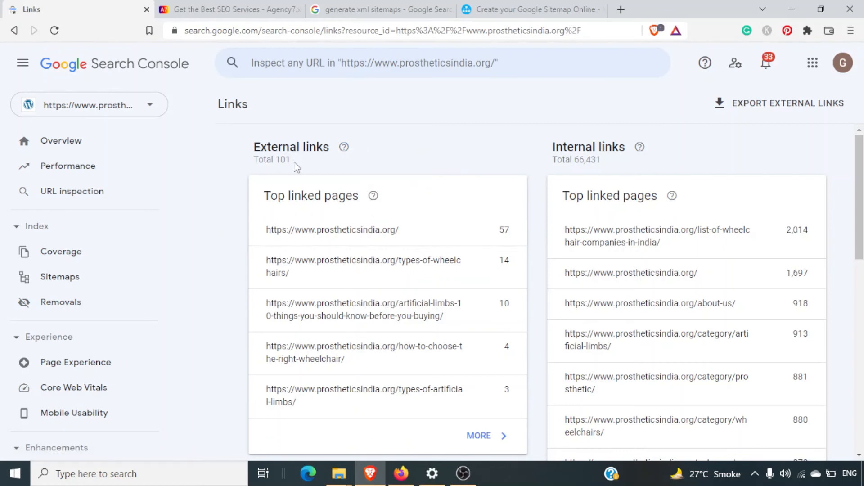
mouse_move(341, 149)
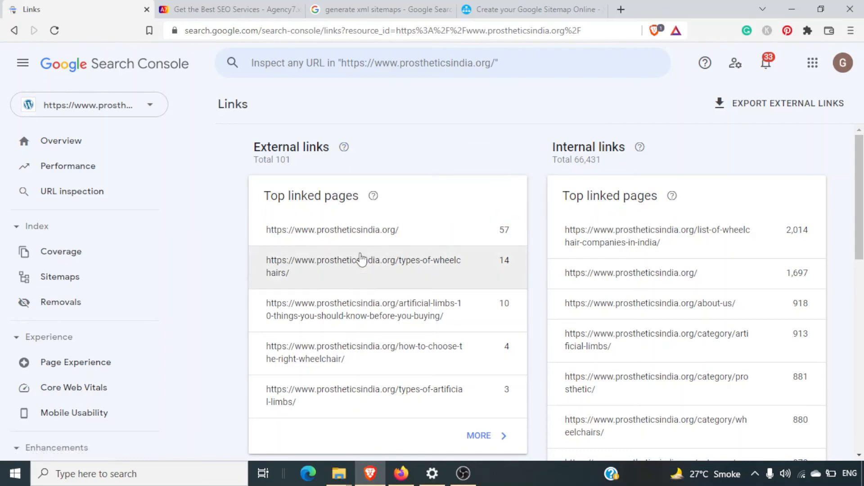
scroll(358, 263, down, 5)
mouse_move(361, 260)
scroll(361, 260, up, 4)
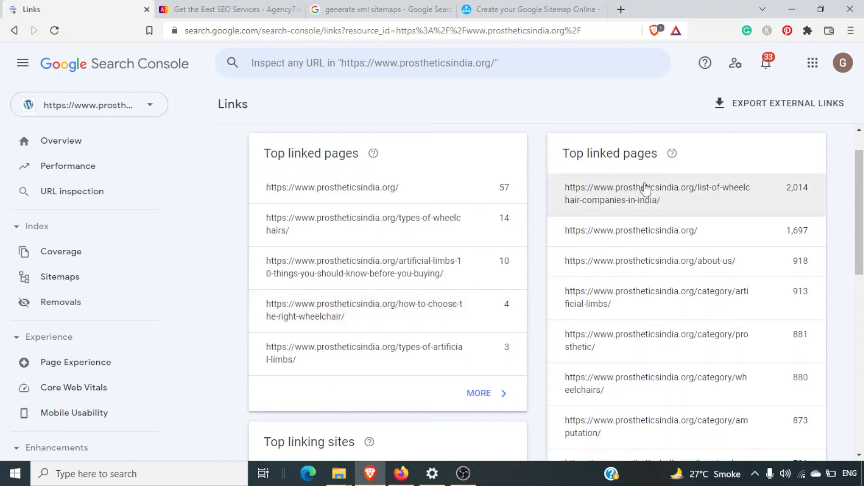
mouse_move(663, 155)
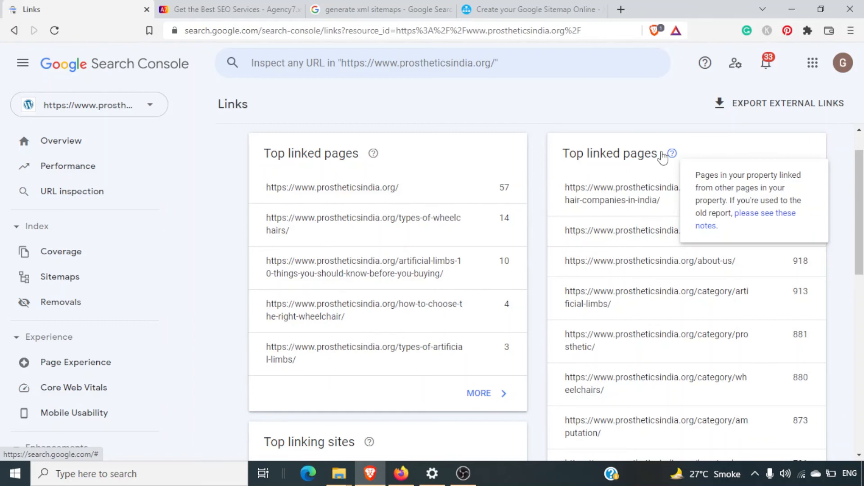
Compare the link counts of the external and internal linked pages and look over the Top linking sites list.
scroll(488, 227, down, 3)
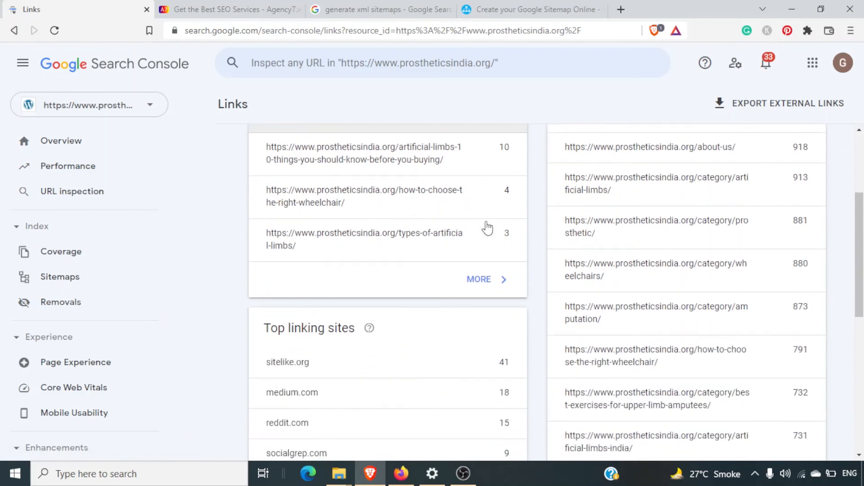
scroll(487, 228, down, 2)
scroll(488, 227, down, 2)
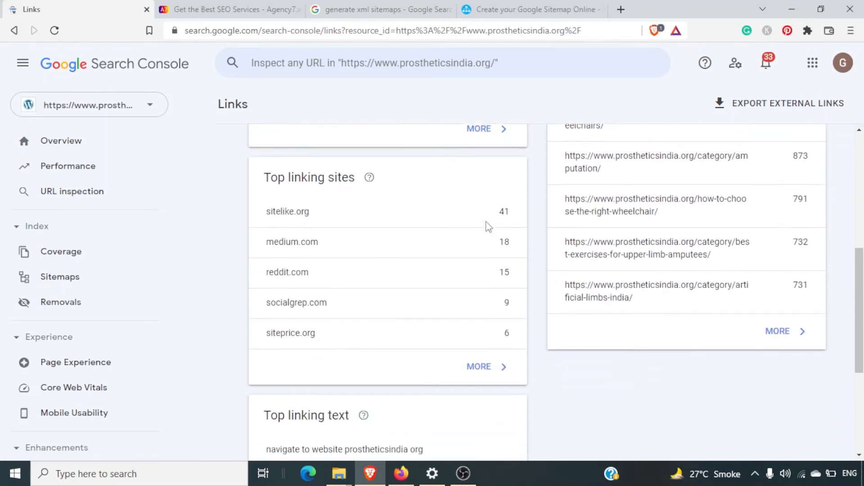
scroll(487, 227, up, 6)
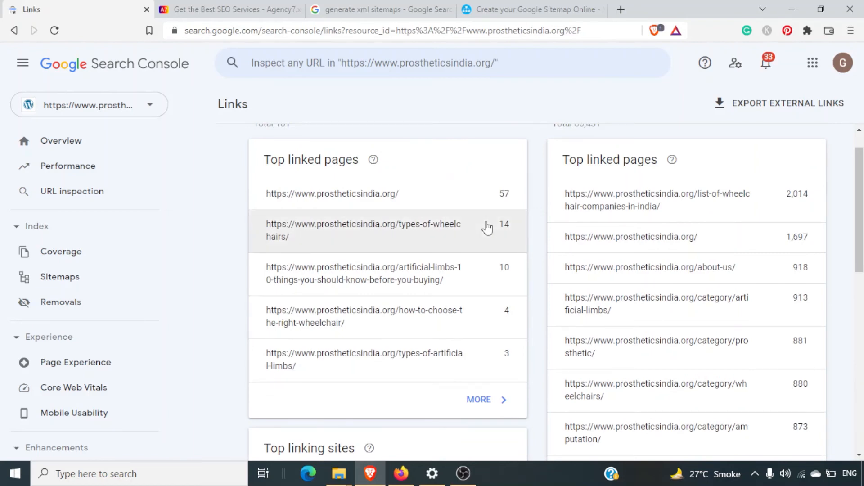
scroll(487, 227, down, 2)
scroll(488, 227, up, 2)
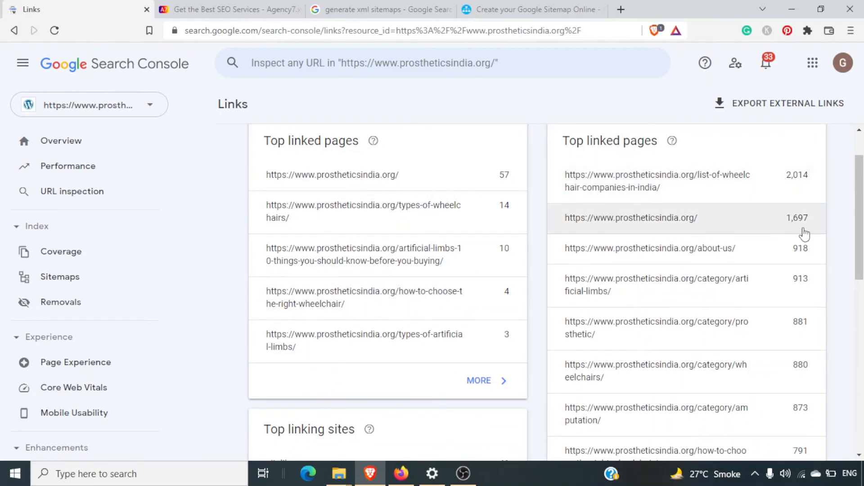
scroll(743, 265, down, 2)
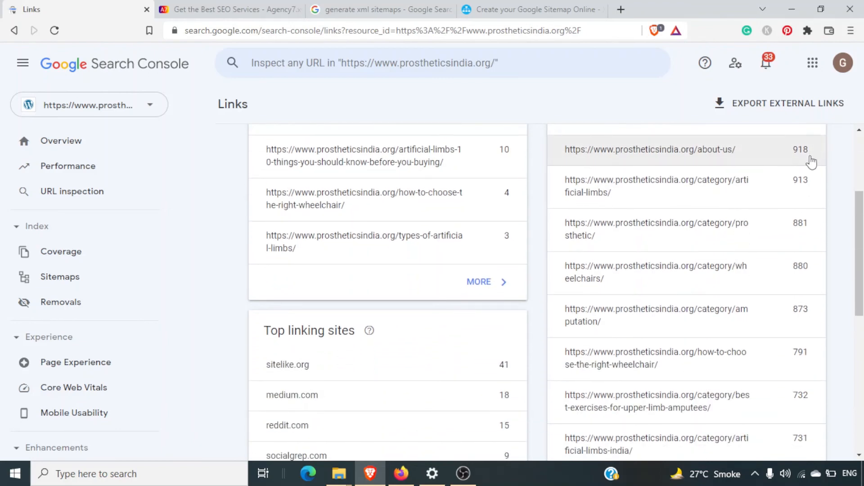
scroll(555, 301, down, 1)
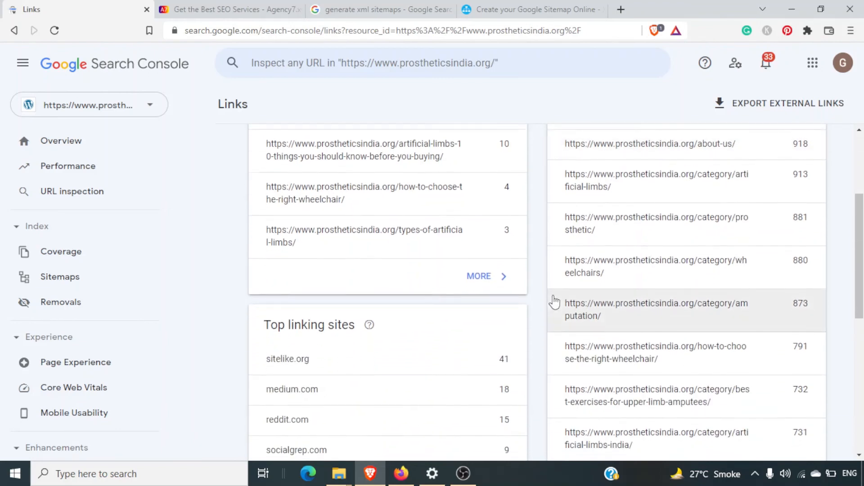
scroll(554, 301, down, 3)
scroll(554, 301, down, 1)
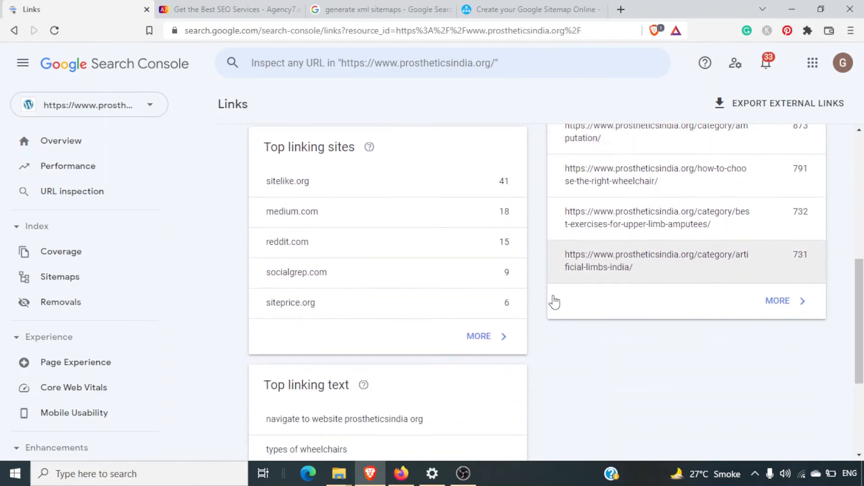
scroll(555, 302, up, 6)
scroll(554, 301, up, 1)
scroll(554, 302, down, 5)
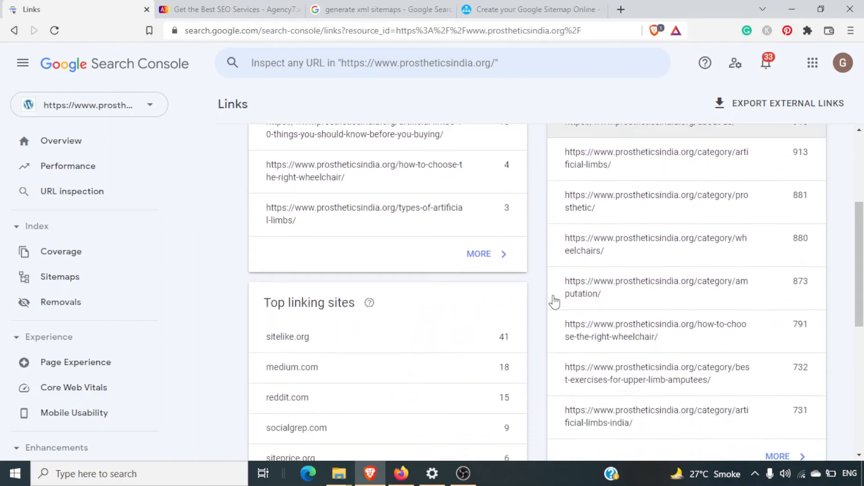
scroll(554, 302, down, 1)
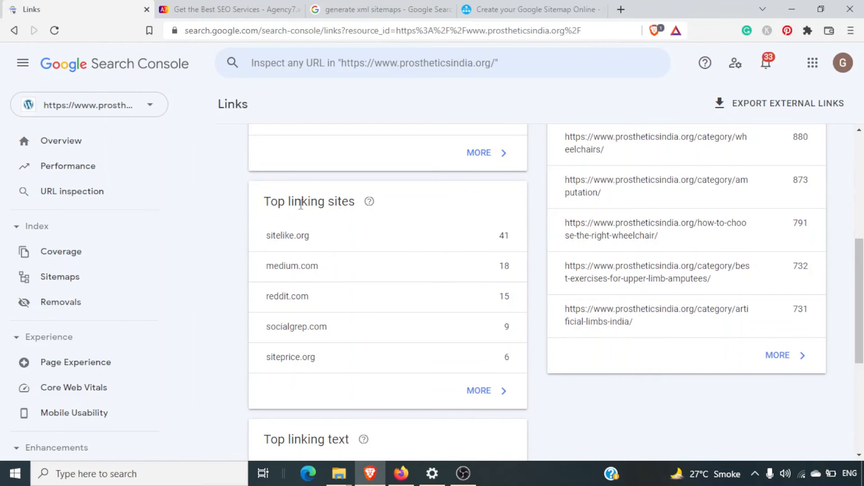
Go through the sites under Top linking sites, open the full list, and examine it down to the last entry.
triple_click(301, 204)
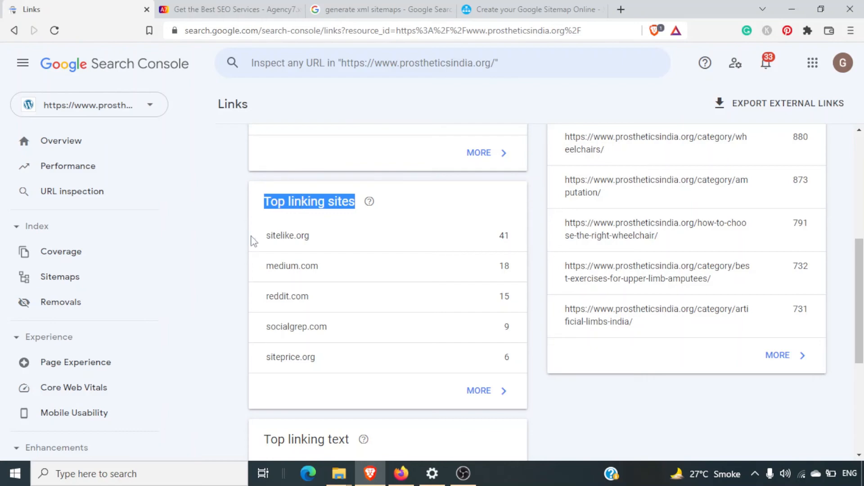
drag(266, 242, 251, 245)
drag(251, 275, 263, 269)
drag(248, 309, 263, 304)
drag(256, 334, 275, 331)
drag(260, 362, 275, 360)
click(475, 393)
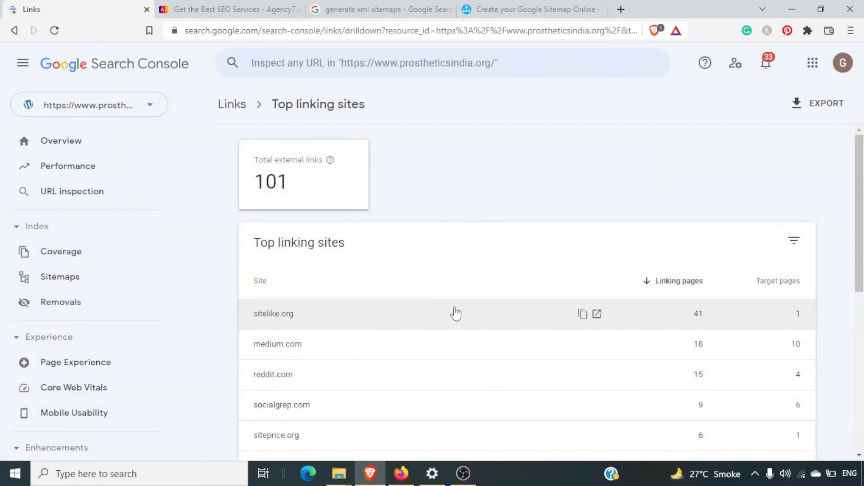
scroll(456, 314, down, 5)
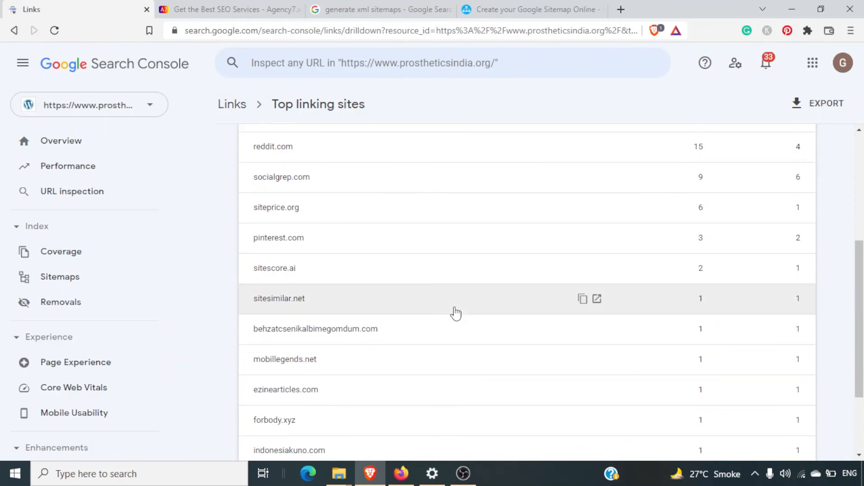
scroll(455, 314, down, 3)
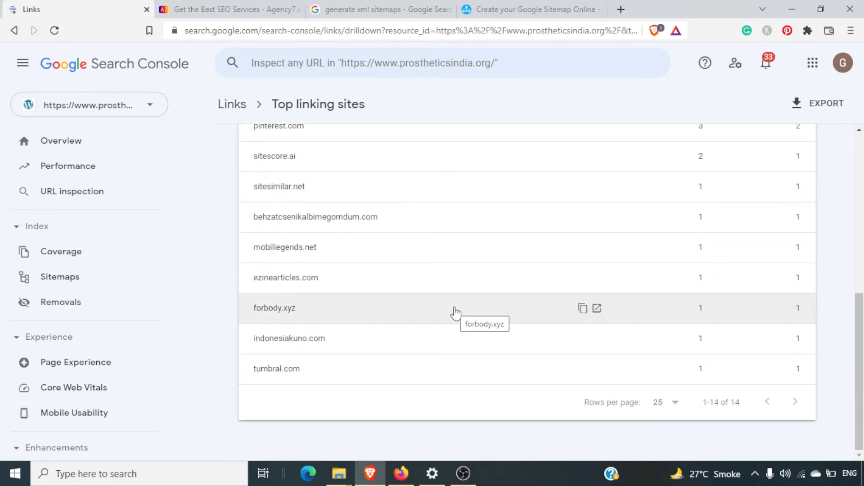
scroll(509, 320, up, 10)
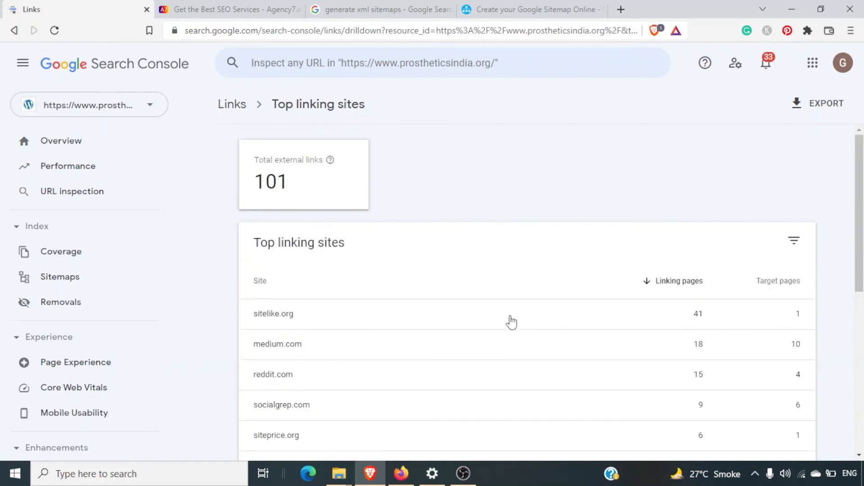
Return to the main Links report and examine the Top linking text list and the neighbouring Top linking sites.
click(232, 107)
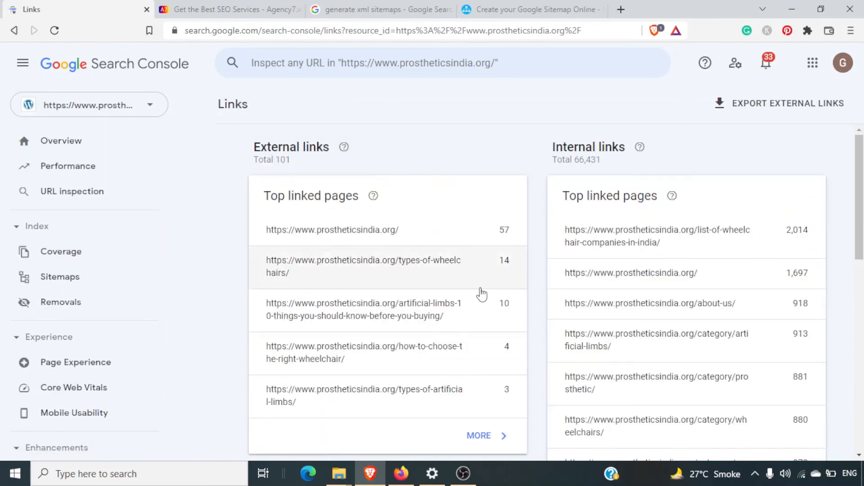
scroll(480, 293, down, 10)
scroll(481, 293, down, 2)
scroll(482, 293, up, 3)
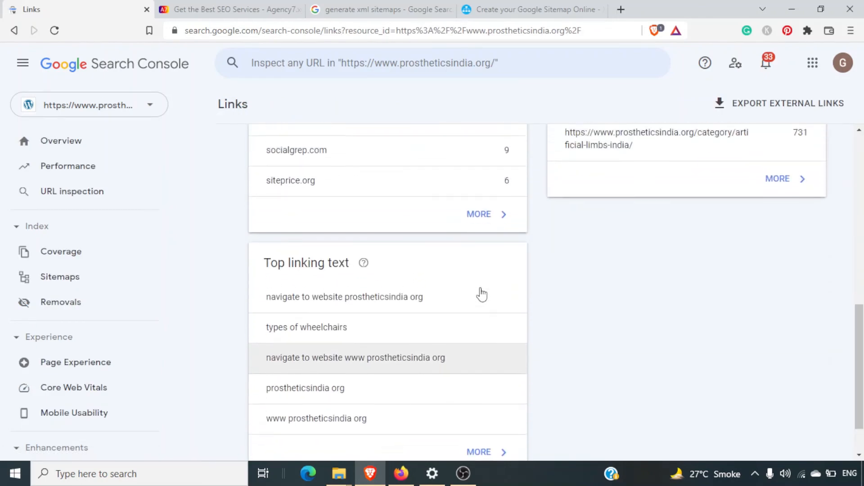
scroll(481, 293, up, 1)
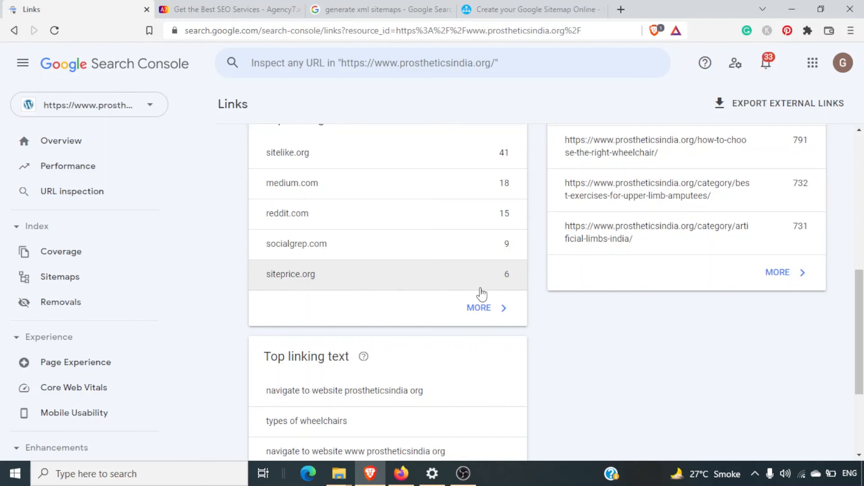
scroll(481, 294, down, 1)
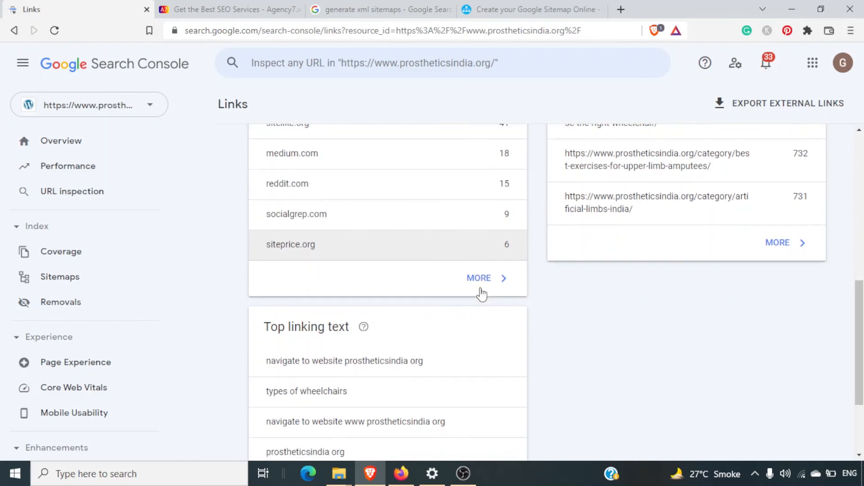
scroll(481, 293, up, 3)
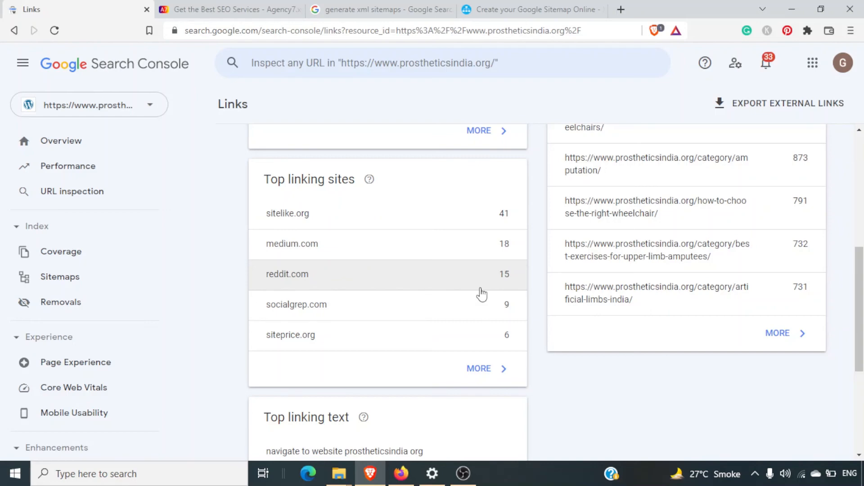
scroll(482, 294, down, 5)
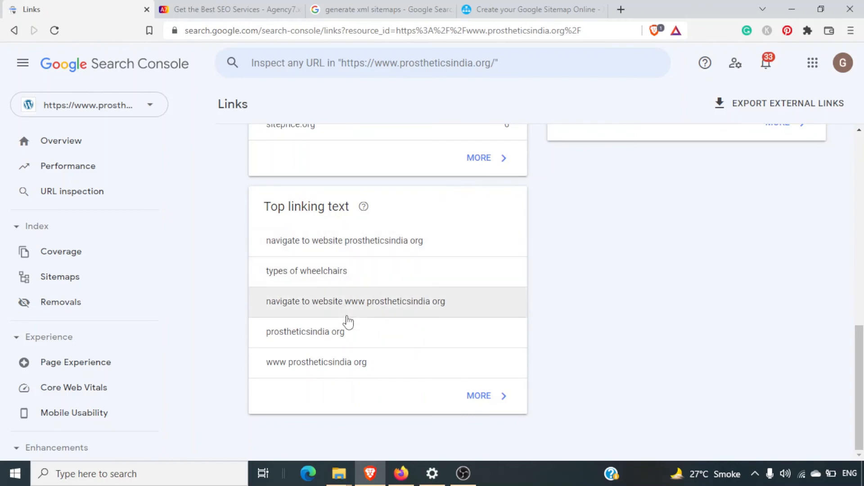
click(477, 406)
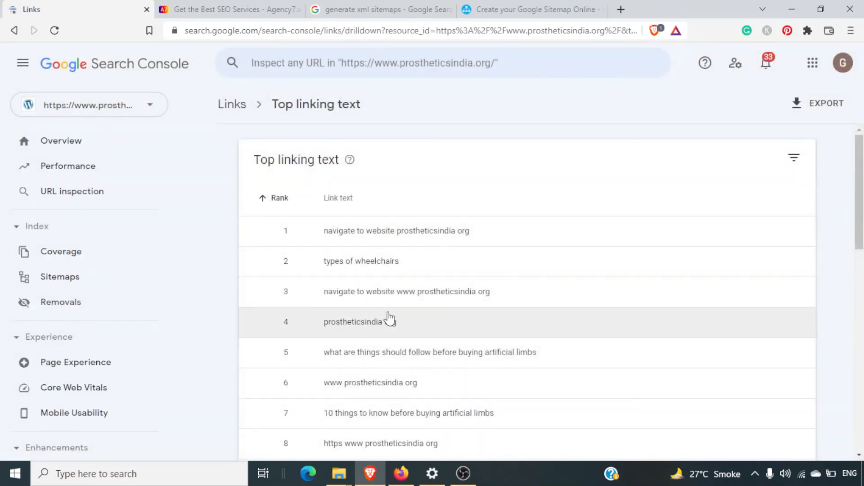
scroll(390, 318, down, 3)
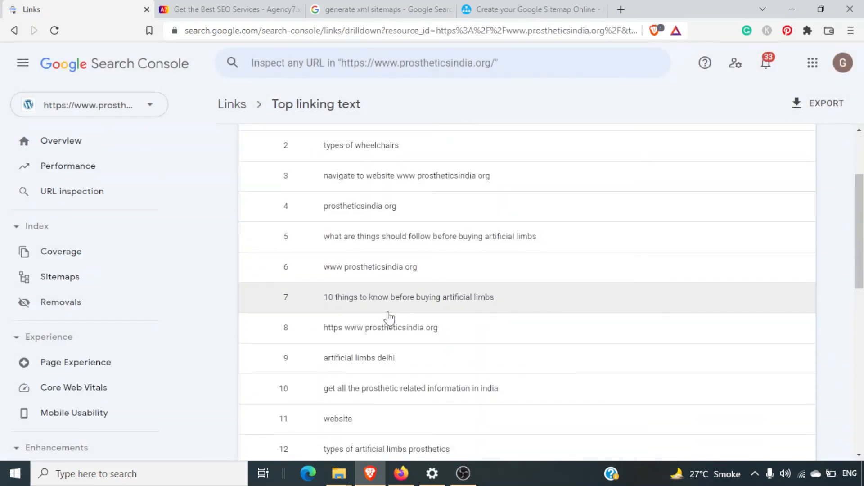
scroll(390, 319, down, 2)
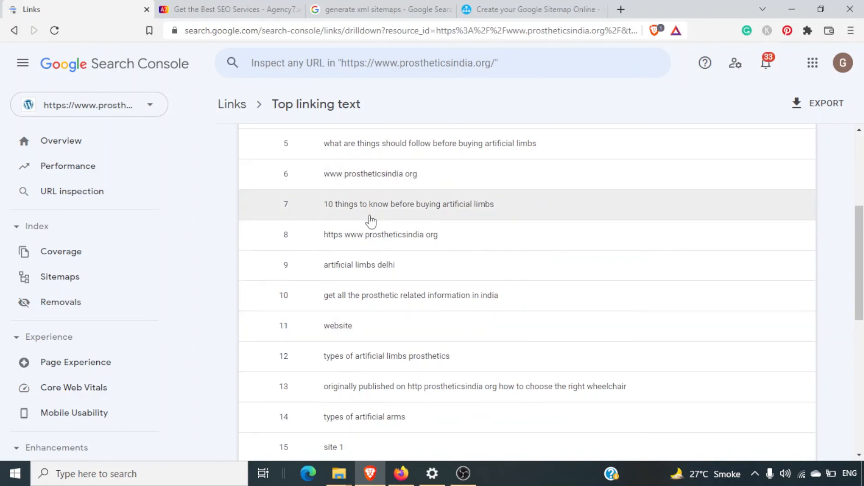
scroll(371, 220, down, 3)
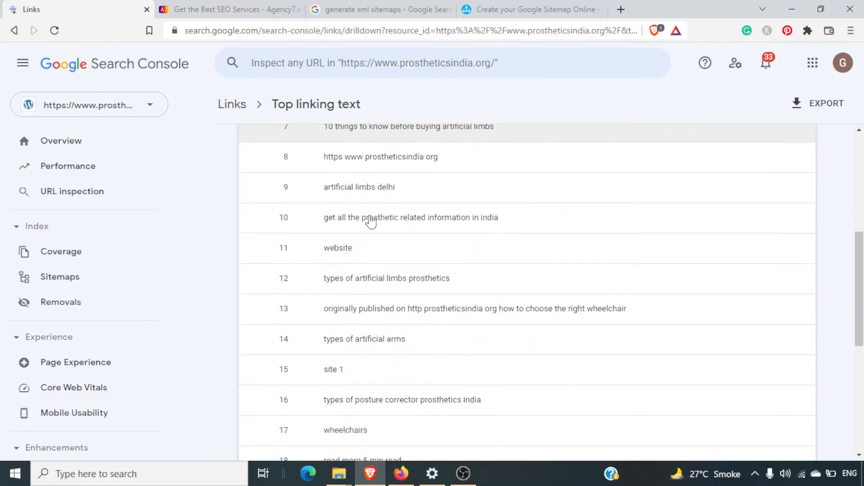
click(139, 104)
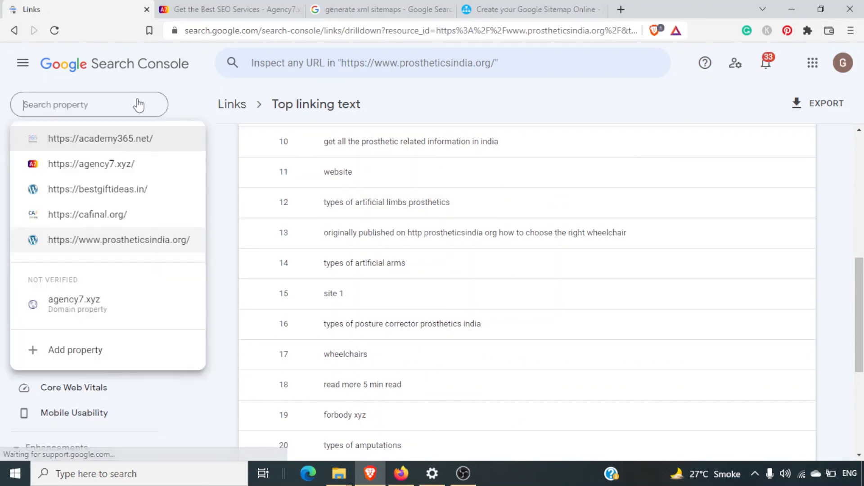
click(112, 218)
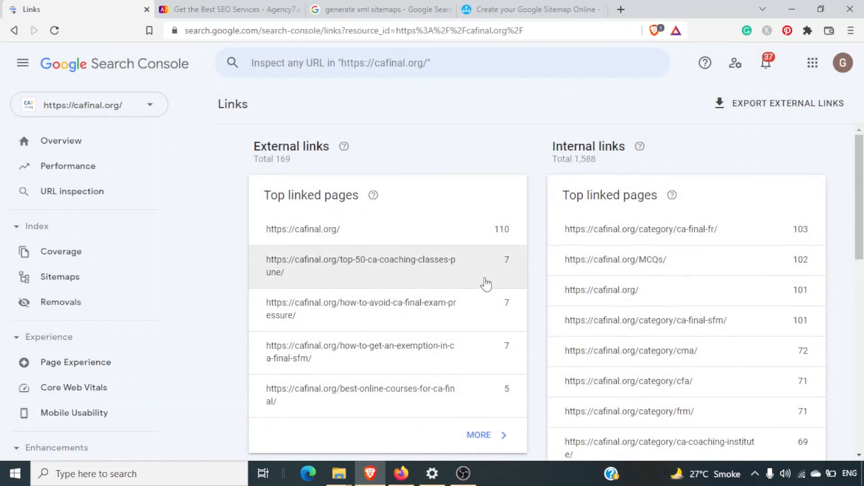
scroll(485, 284, down, 5)
scroll(485, 284, down, 1)
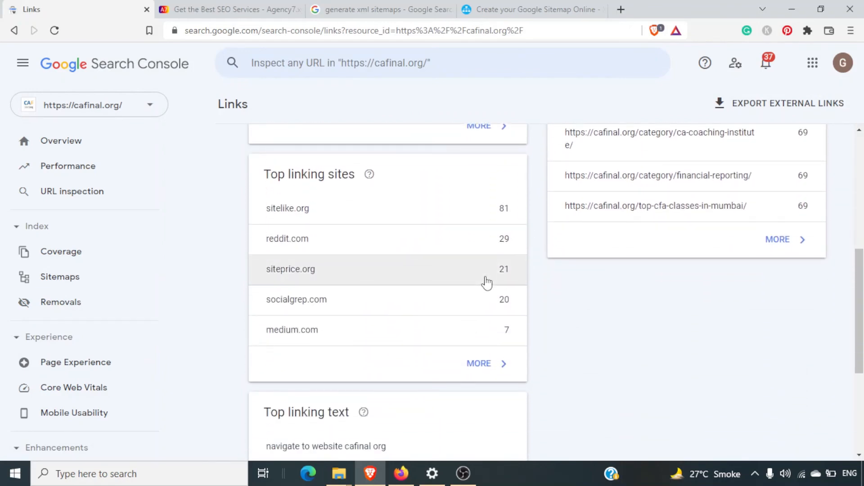
scroll(342, 281, down, 4)
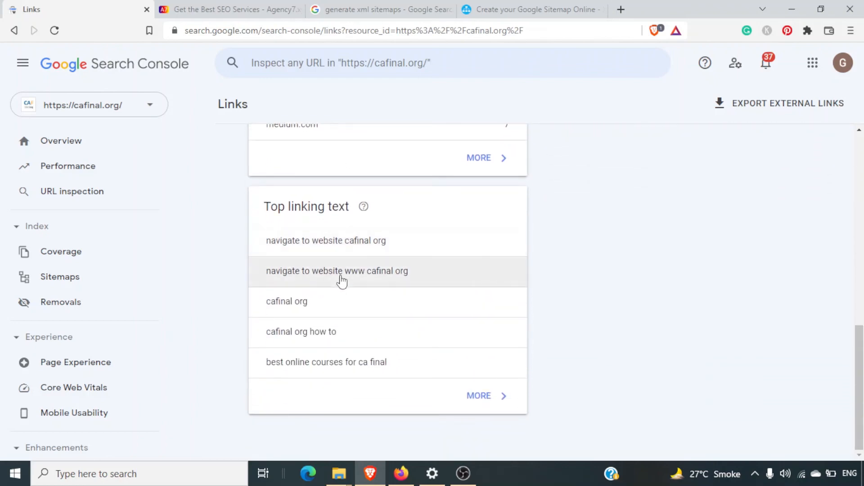
scroll(342, 281, up, 10)
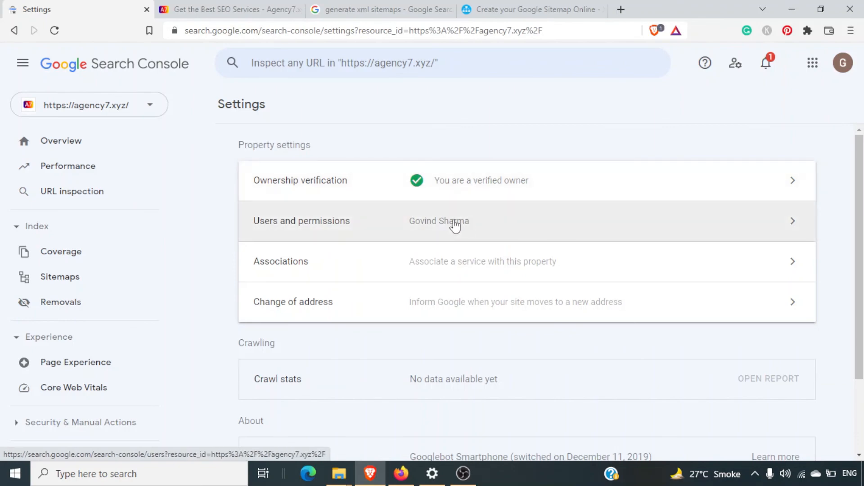
Examine the Users and permissions settings of agency7.xyz and the permission options for adding a user, then return to Settings without adding anyone.
click(453, 220)
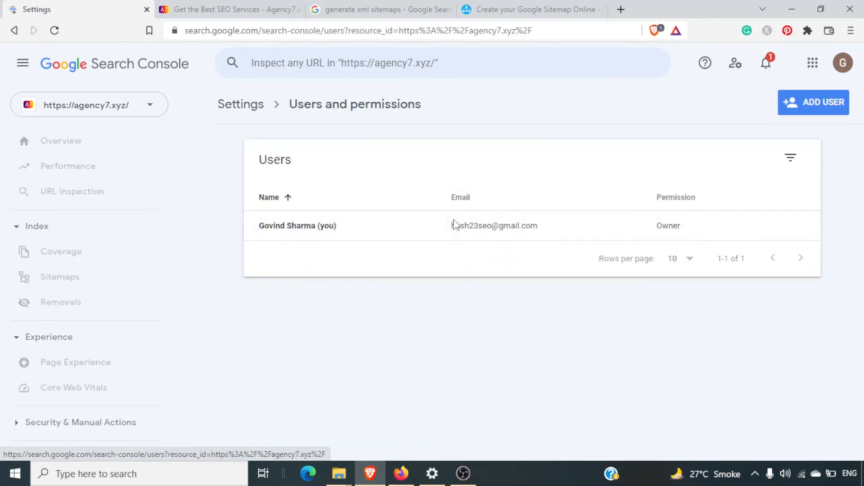
click(782, 108)
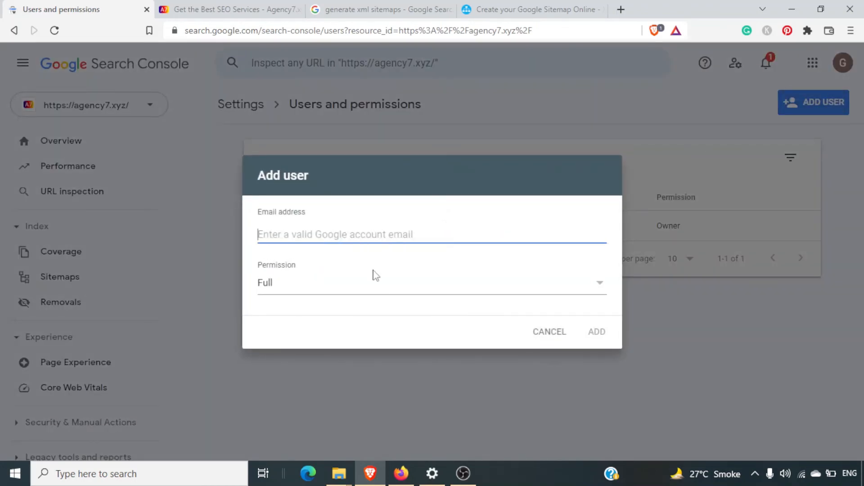
click(378, 284)
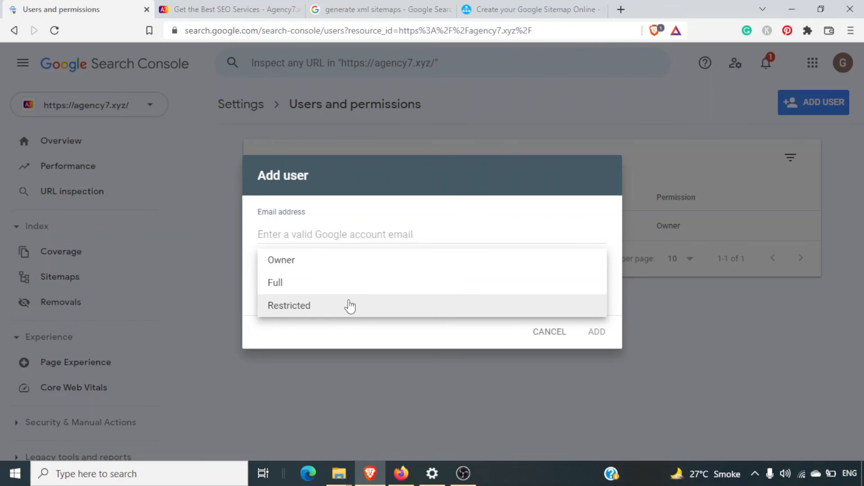
click(496, 347)
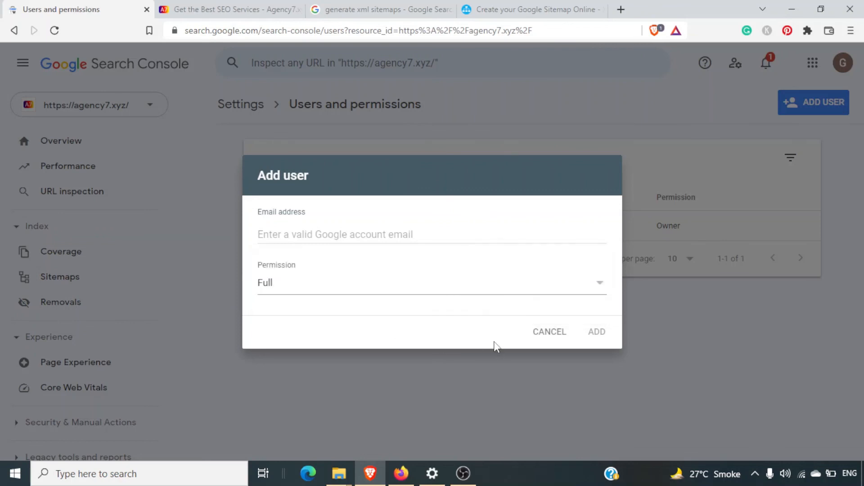
click(544, 333)
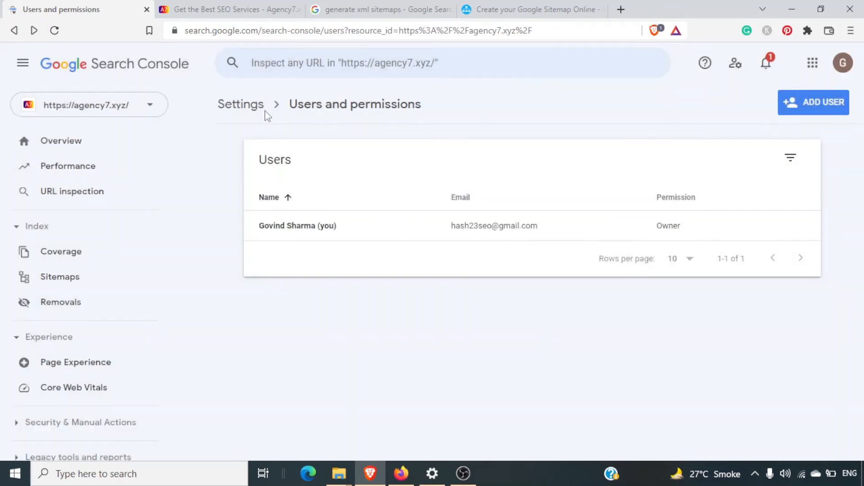
click(259, 115)
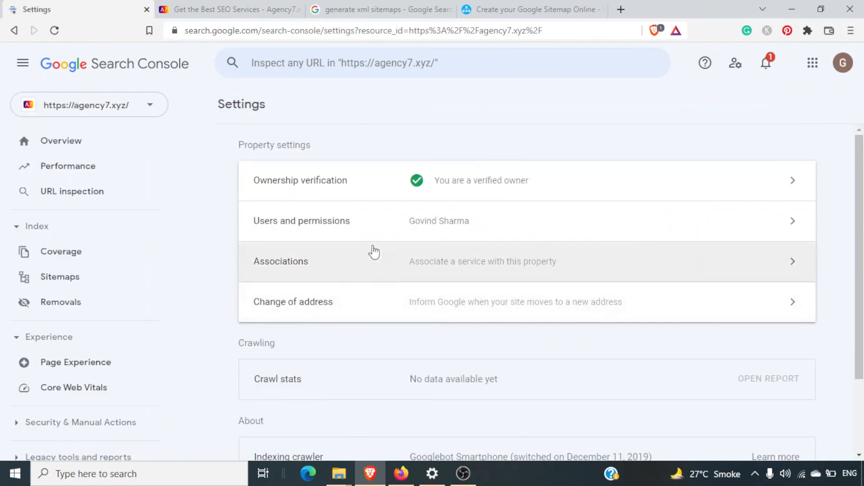
Examine the Associations settings, including the Google Analytics connection, associated services and pending requests, and return to the main Settings page.
click(425, 273)
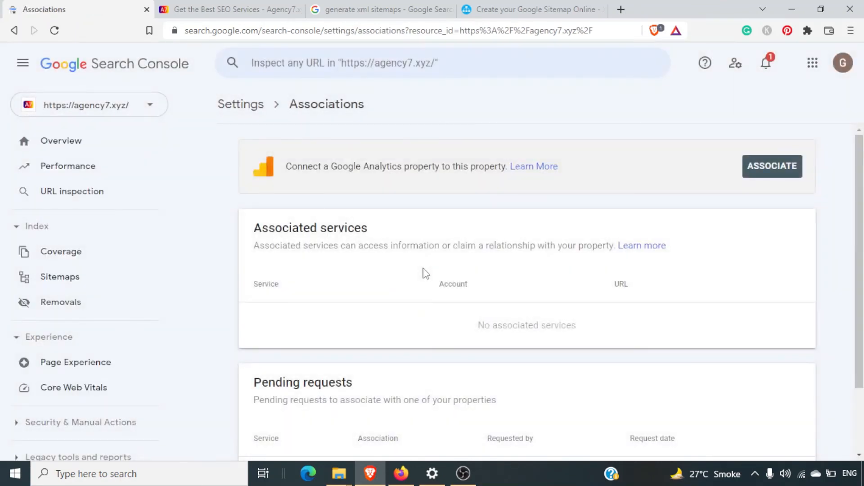
triple_click(326, 167)
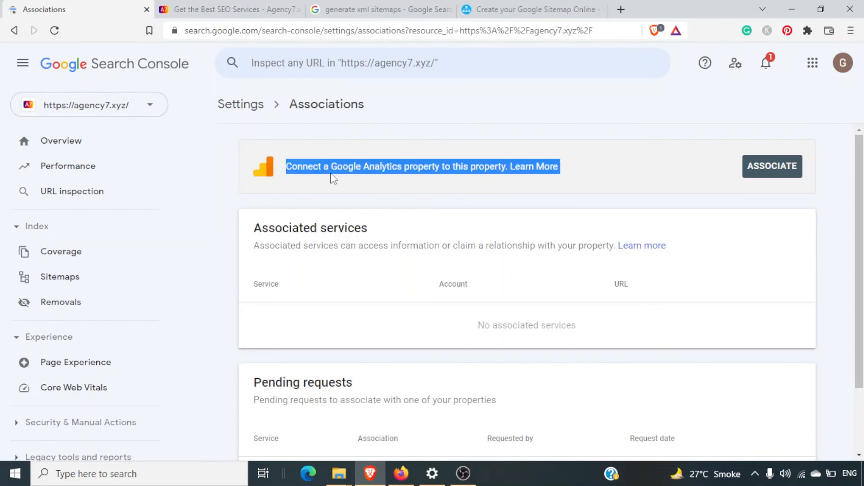
scroll(438, 247, down, 2)
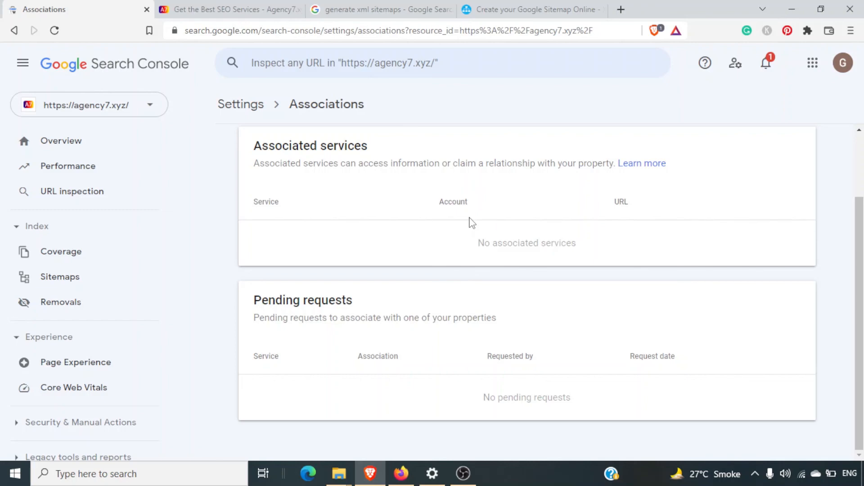
scroll(470, 223, up, 2)
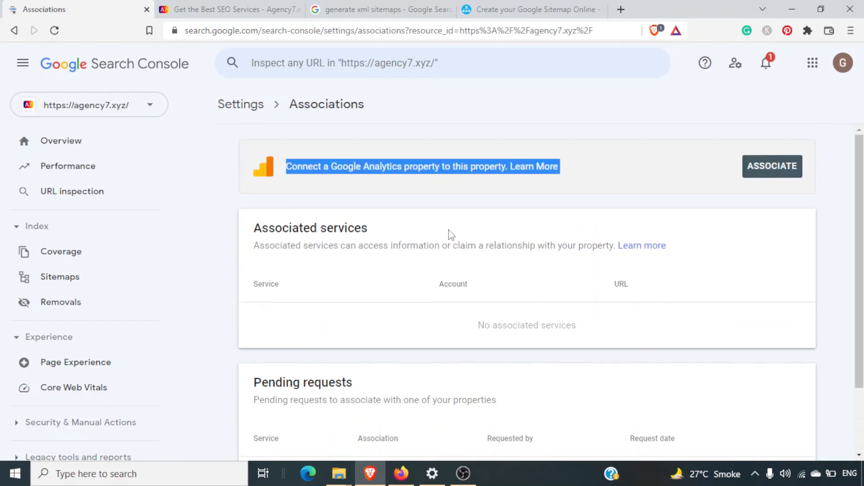
triple_click(341, 168)
click(252, 116)
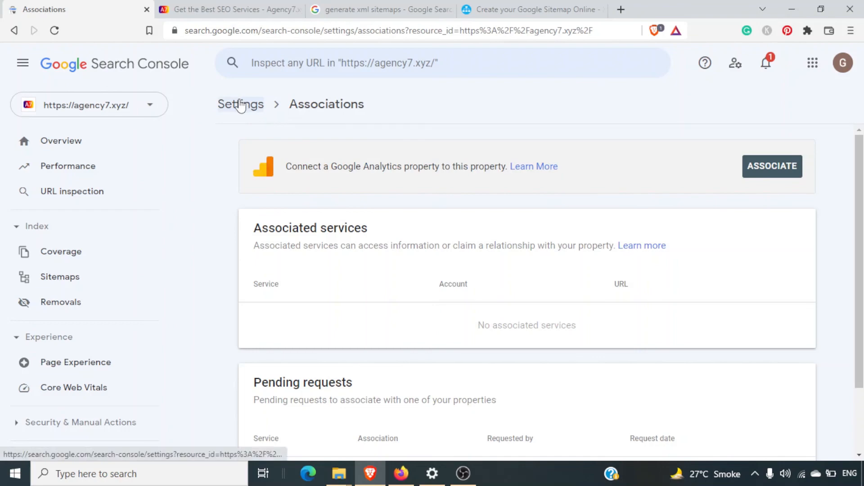
click(241, 104)
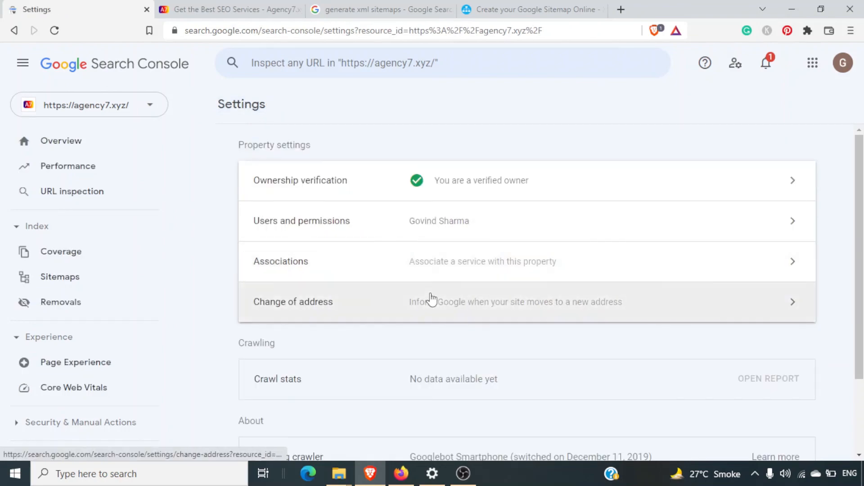
Review the Change of address setup and the sites offered as the new site, and return to Settings without choosing one.
scroll(428, 299, down, 1)
click(421, 292)
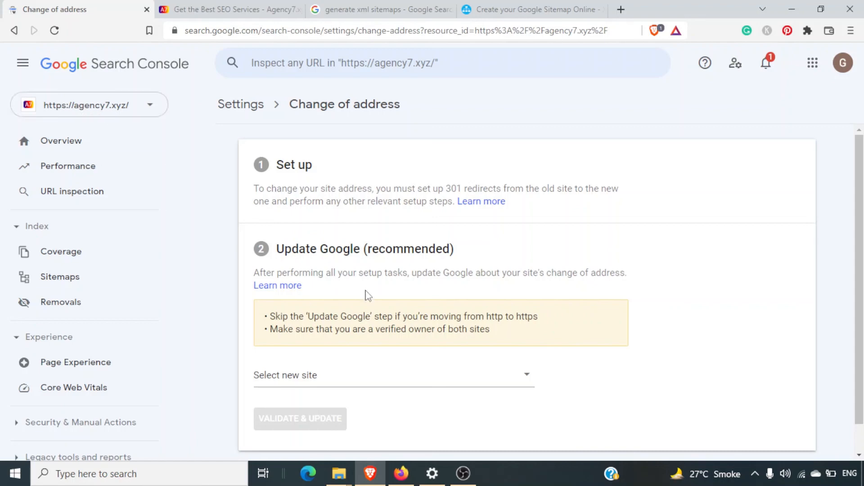
click(384, 376)
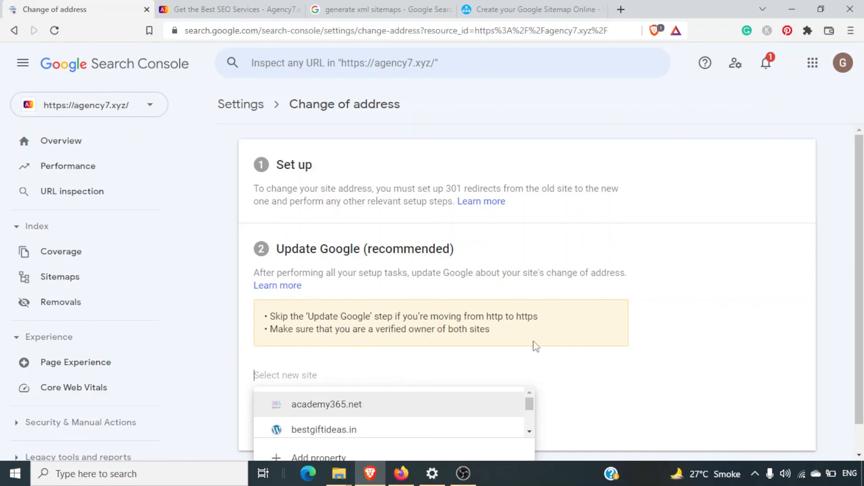
scroll(627, 328, down, 1)
scroll(447, 384, down, 1)
scroll(447, 384, down, 1)
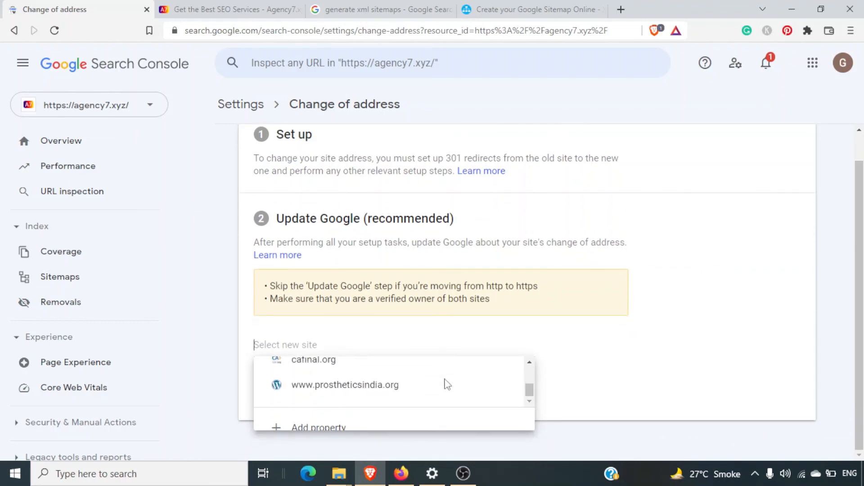
click(680, 339)
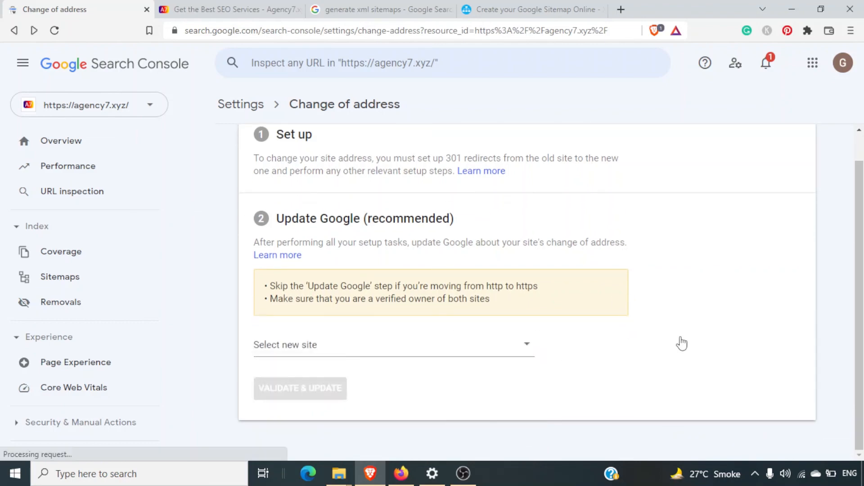
click(693, 333)
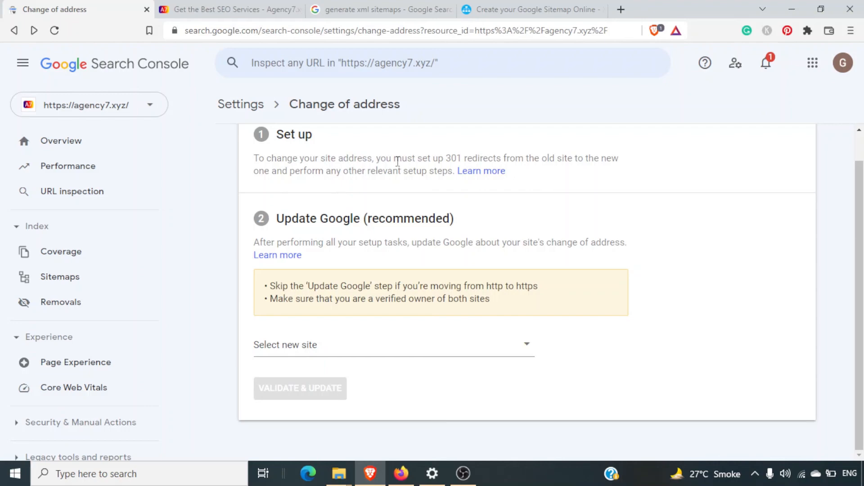
scroll(337, 193, up, 1)
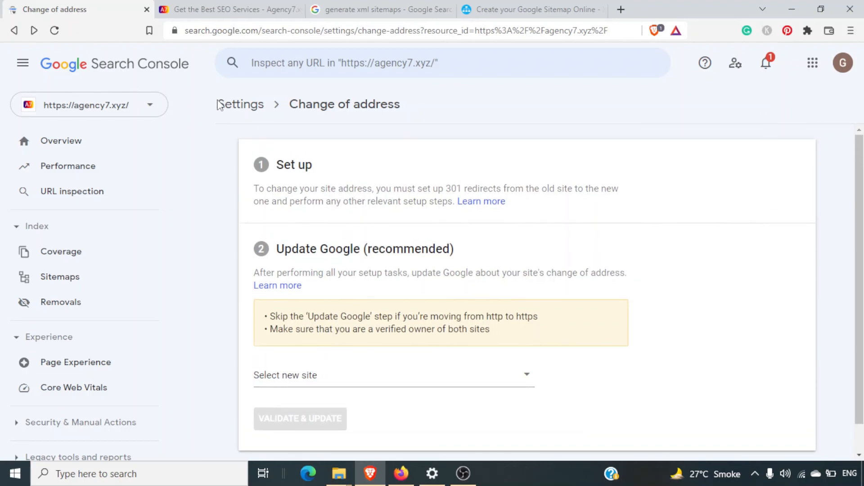
click(239, 108)
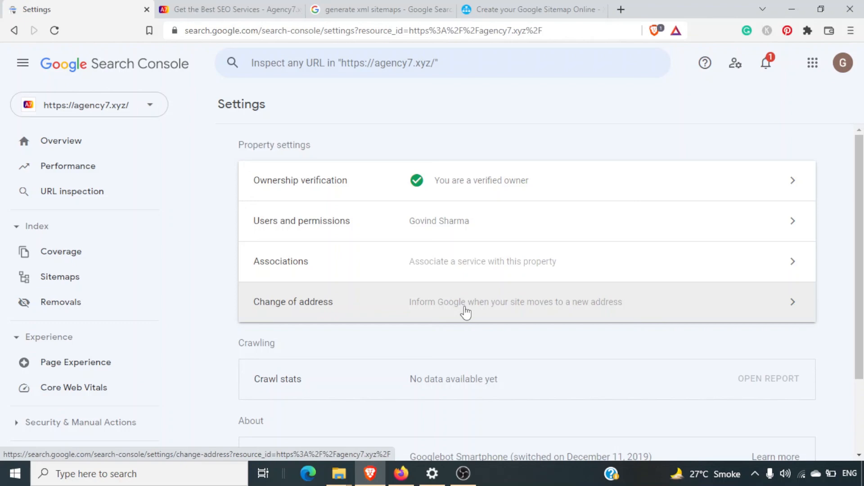
Examine the Crawl stats entry and the Indexing crawler details in the property's settings.
scroll(466, 311, down, 2)
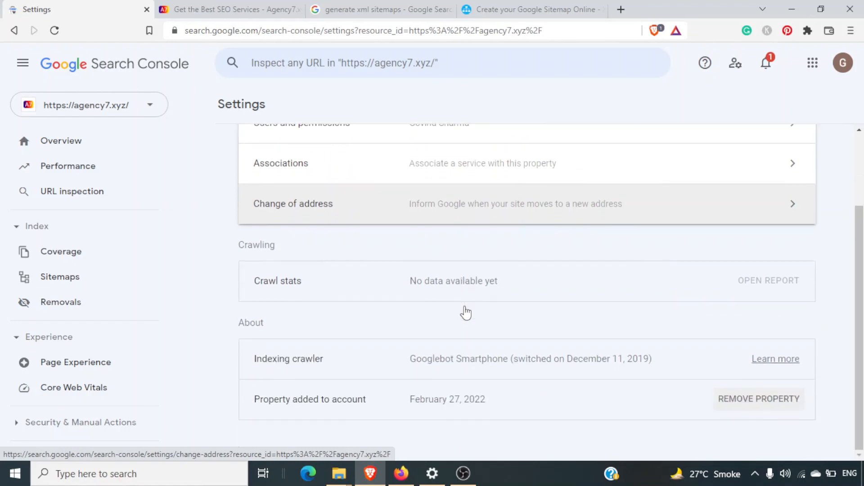
triple_click(439, 280)
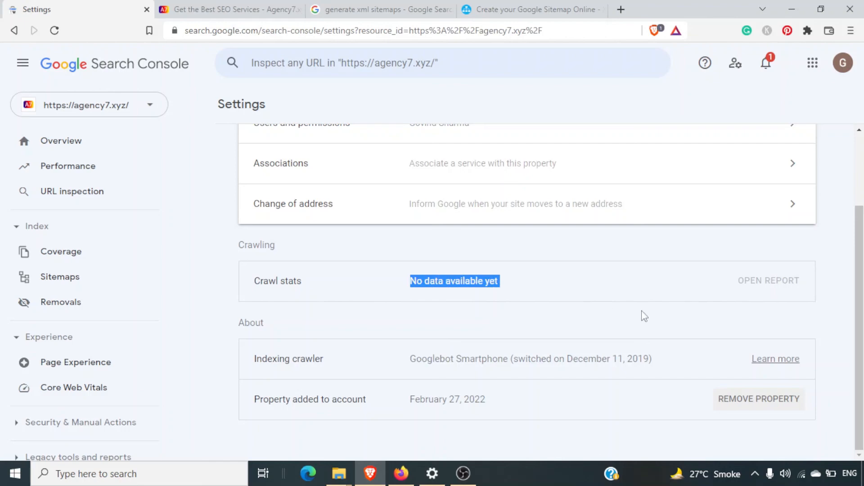
double_click(521, 358)
triple_click(459, 358)
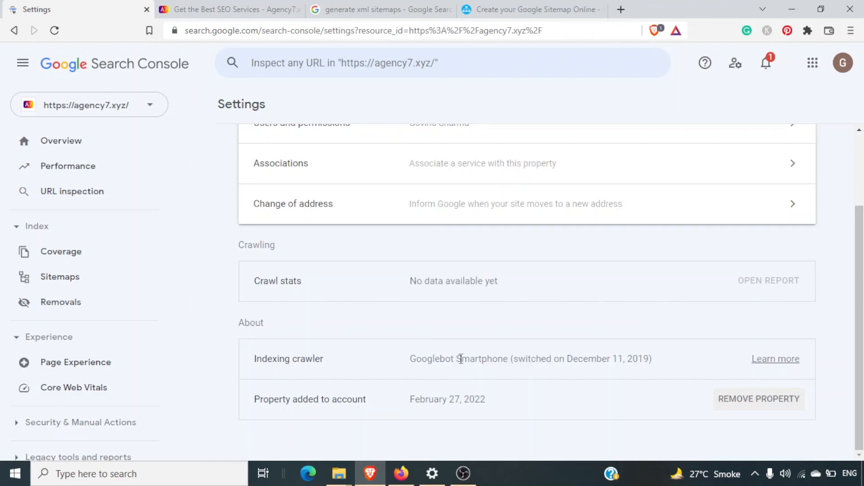
double_click(635, 358)
triple_click(635, 359)
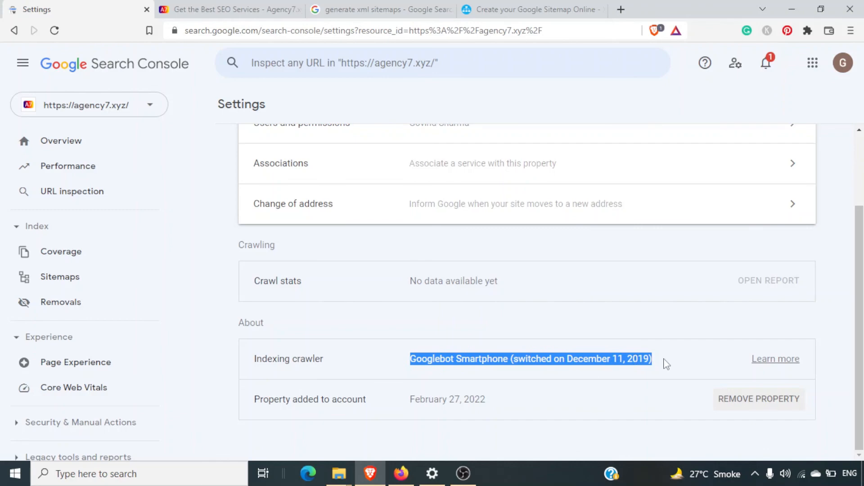
Examine the date agency7.xyz was added to the account and the option for removing the property.
triple_click(465, 401)
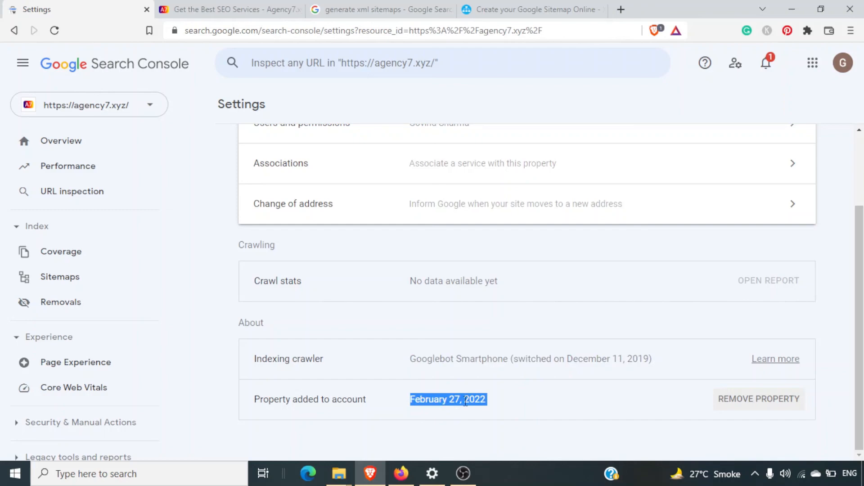
click(559, 400)
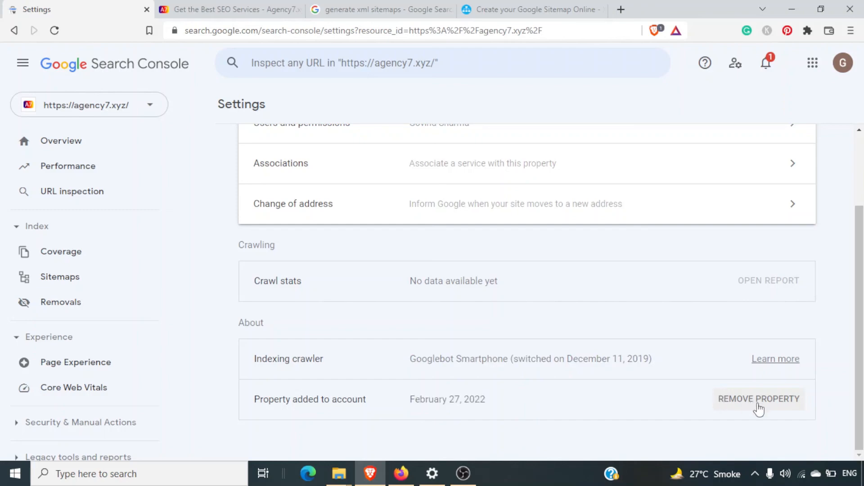
mouse_move(717, 407)
mouse_down()
mouse_move(792, 415)
mouse_move(807, 382)
mouse_move(685, 383)
mouse_move(714, 414)
mouse_up()
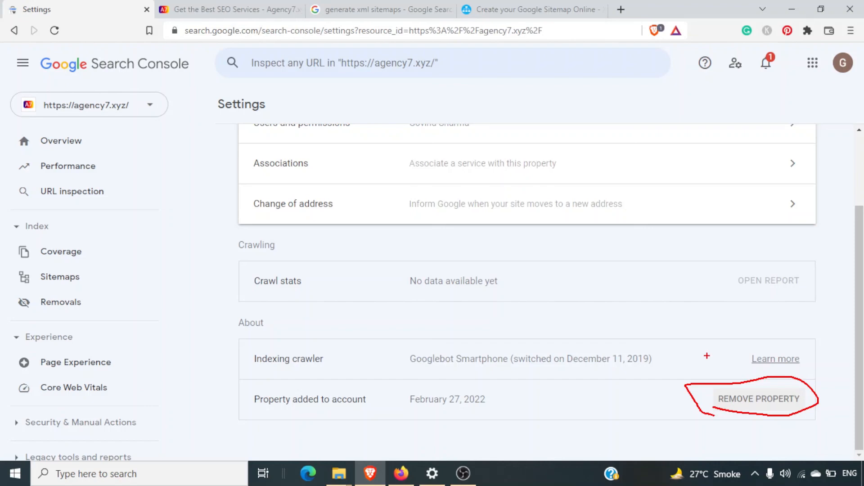
key(Escape)
scroll(710, 361, up, 2)
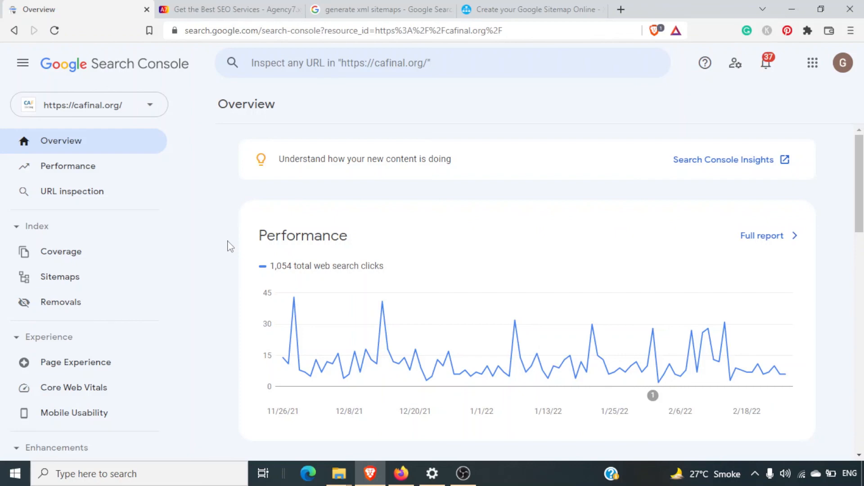
click(101, 266)
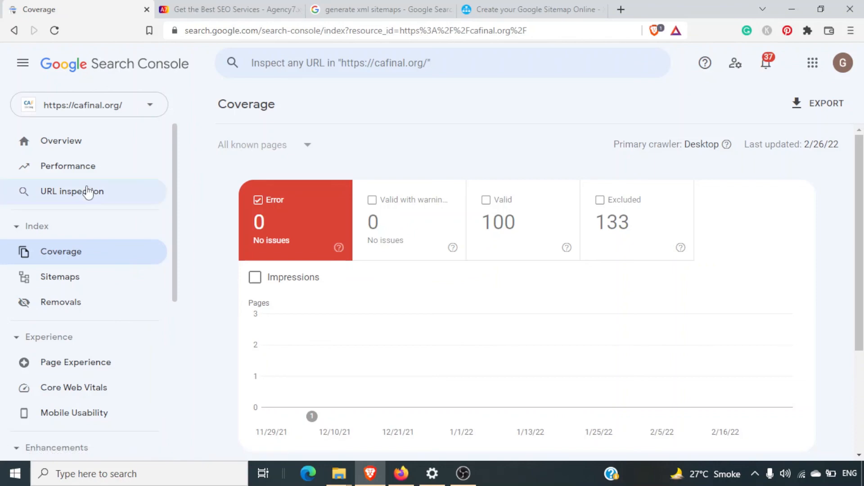
click(55, 196)
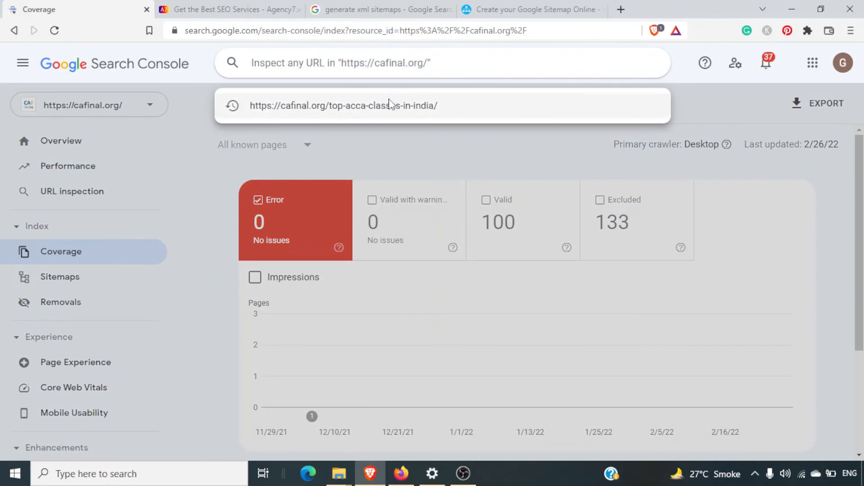
click(390, 104)
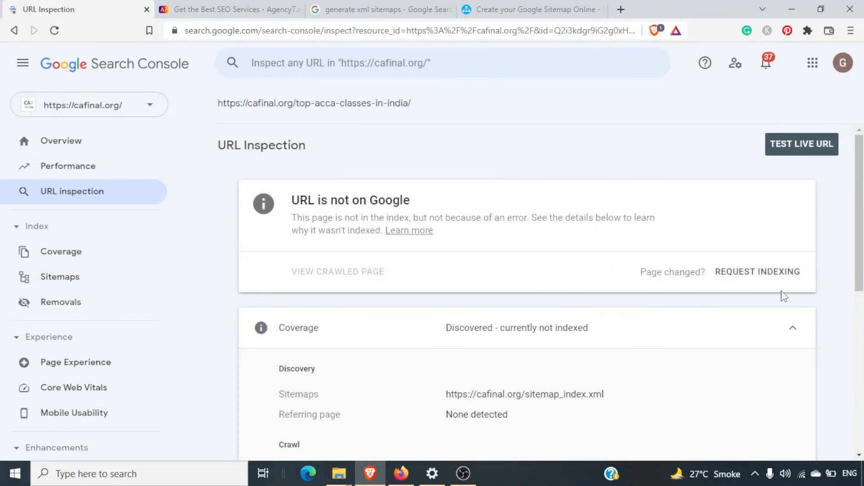
click(765, 271)
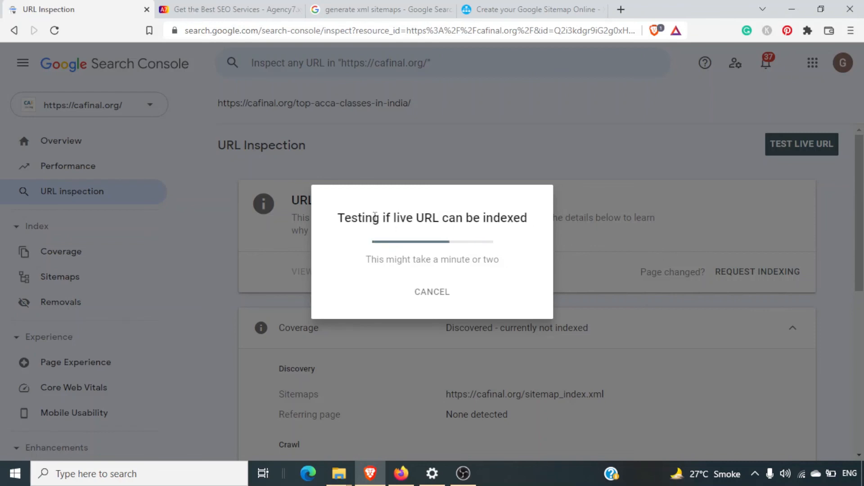
triple_click(375, 217)
click(644, 246)
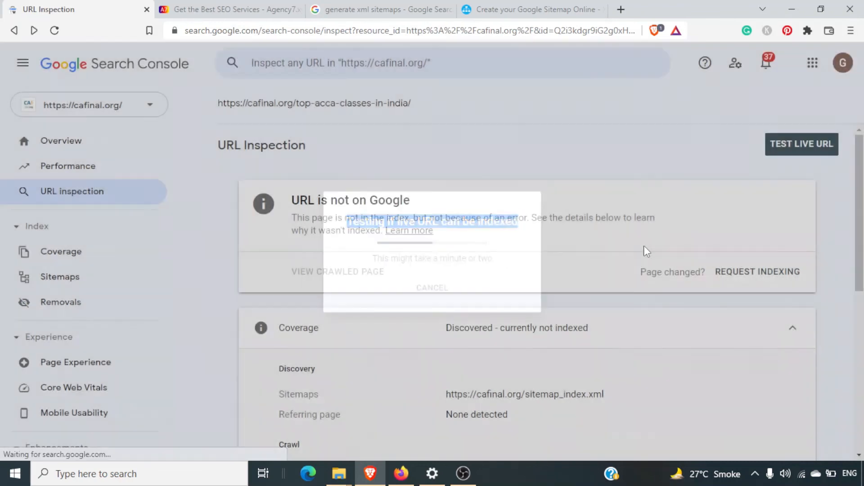
Request indexing of the inspected top-acca-classes-in-india page and read the submission notice.
click(748, 270)
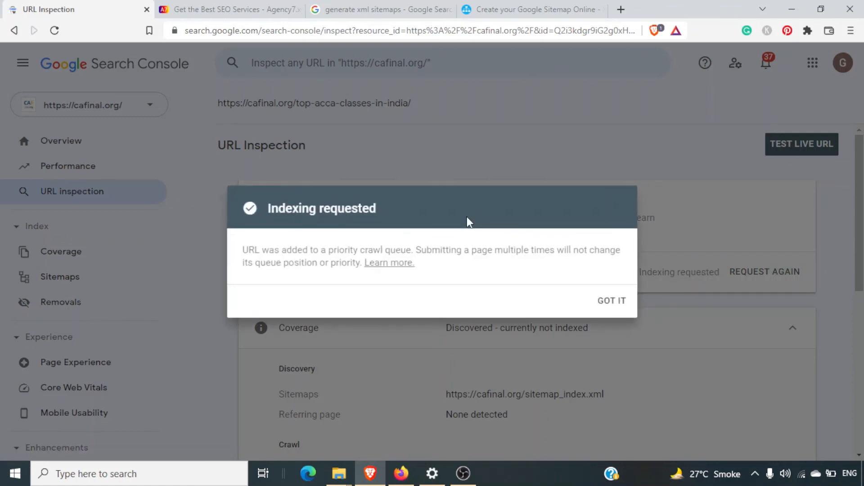
triple_click(496, 248)
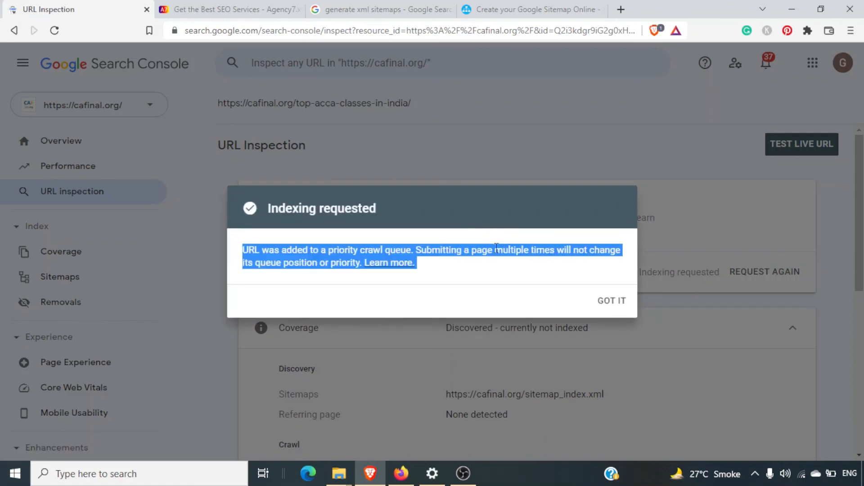